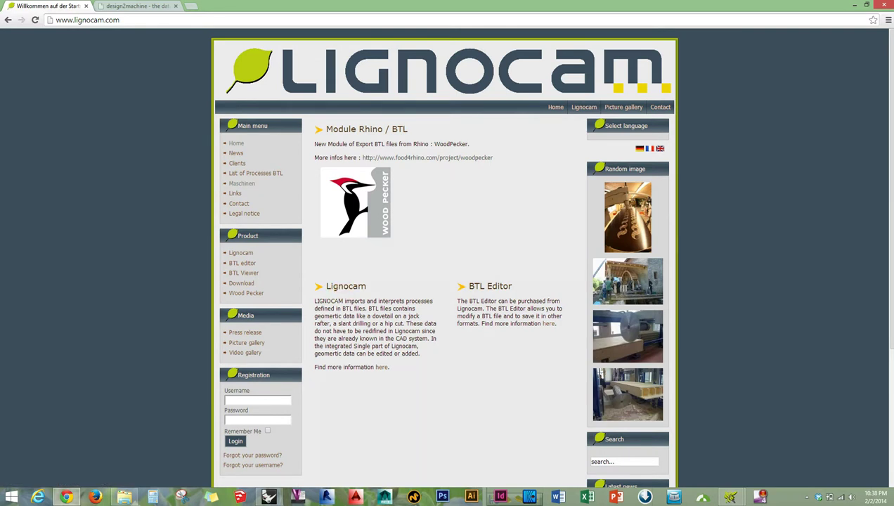
# Browse the Lignocam machine pages, including Technowood EasyWinWood, Krüsi Maschinenbau AG, Creneau industriel and the Technowood overview.
pyautogui.click(241, 184)
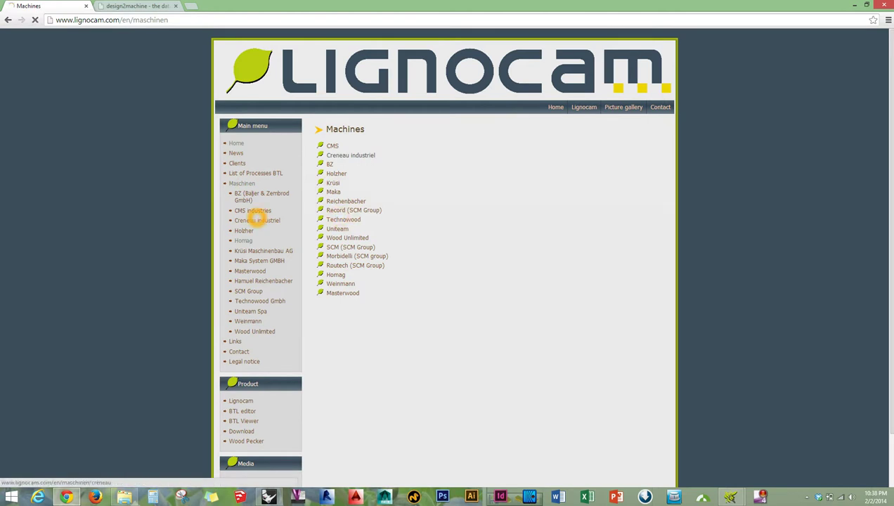
pyautogui.click(387, 199)
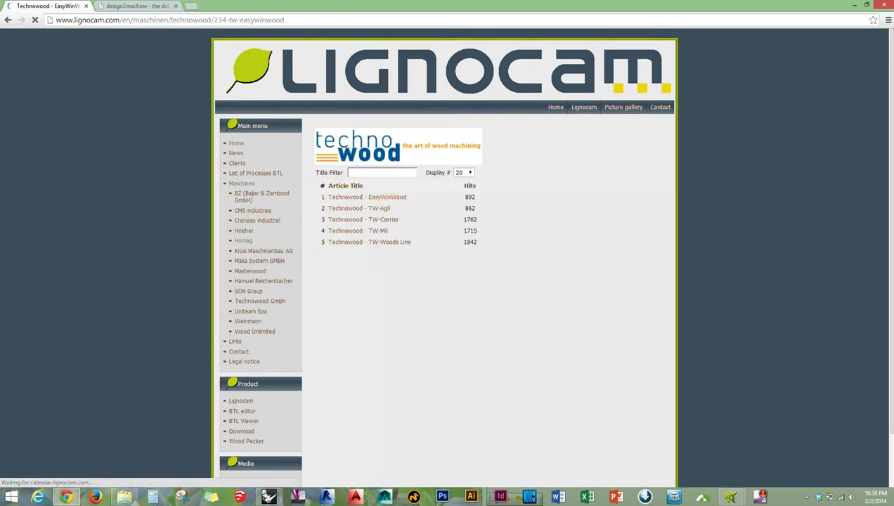
pyautogui.scroll(-1, 444, 267)
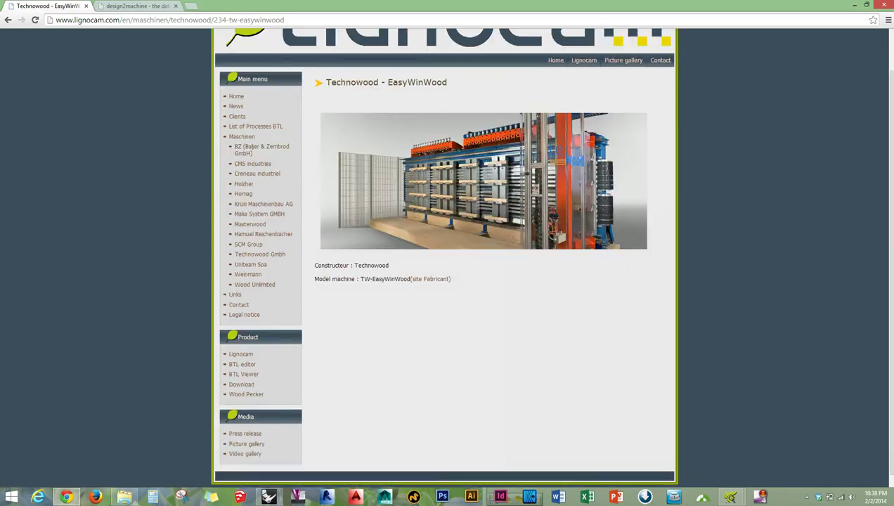
pyautogui.click(247, 205)
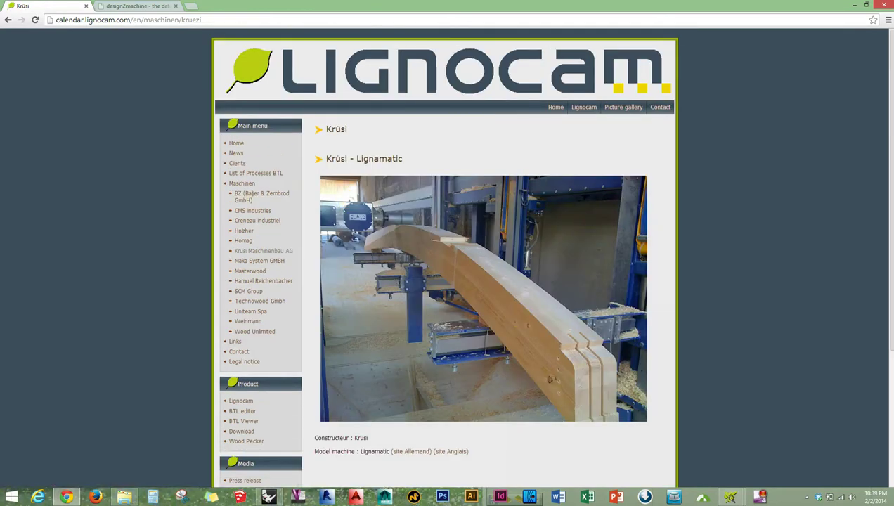
pyautogui.click(252, 221)
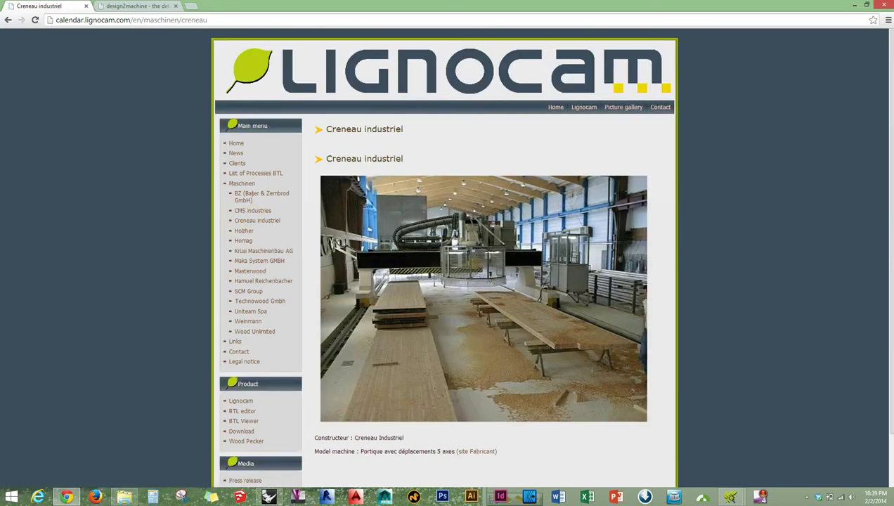
pyautogui.click(253, 291)
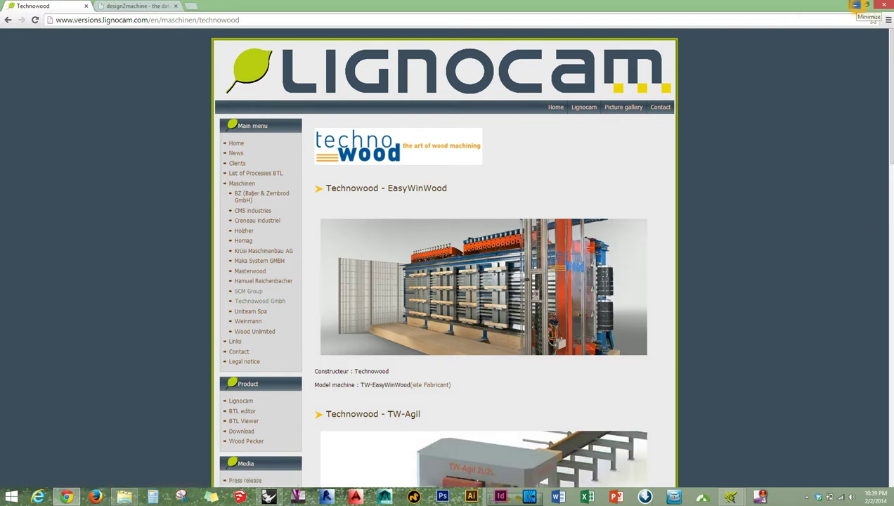
# Switch to Rhino and delete the existing object in the Perspective viewport.
pyautogui.click(854, 5)
pyautogui.click(416, 259)
pyautogui.press('Delete')
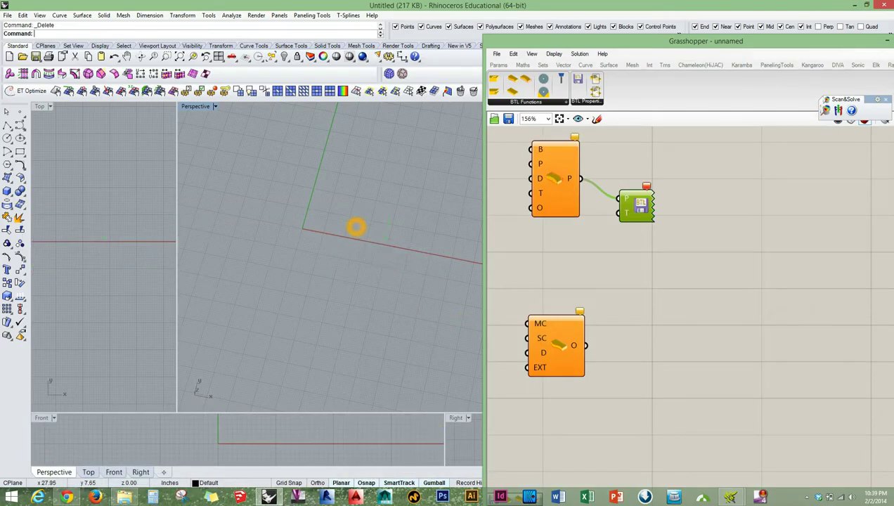
# Delete the leftover components from the Grasshopper canvas to clear a working area.
pyautogui.scroll(-5, 715, 291)
pyautogui.moveTo(659, 246); pyautogui.dragTo(729, 320)
pyautogui.press('Delete')
pyautogui.scroll(-6, 639, 241)
pyautogui.scroll(5, 621, 235)
pyautogui.scroll(5, 607, 227)
pyautogui.scroll(-7, 649, 265)
pyautogui.moveTo(490, 175); pyautogui.dragTo(735, 359)
pyautogui.moveTo(609, 260)
pyautogui.mouseDown()
pyautogui.moveTo(884, 401)
pyautogui.moveTo(590, 259)
pyautogui.moveTo(628, 264)
pyautogui.moveTo(604, 261)
pyautogui.mouseUp()
pyautogui.press('Delete')
pyautogui.moveTo(605, 261); pyautogui.dragTo(520, 198, button='right')
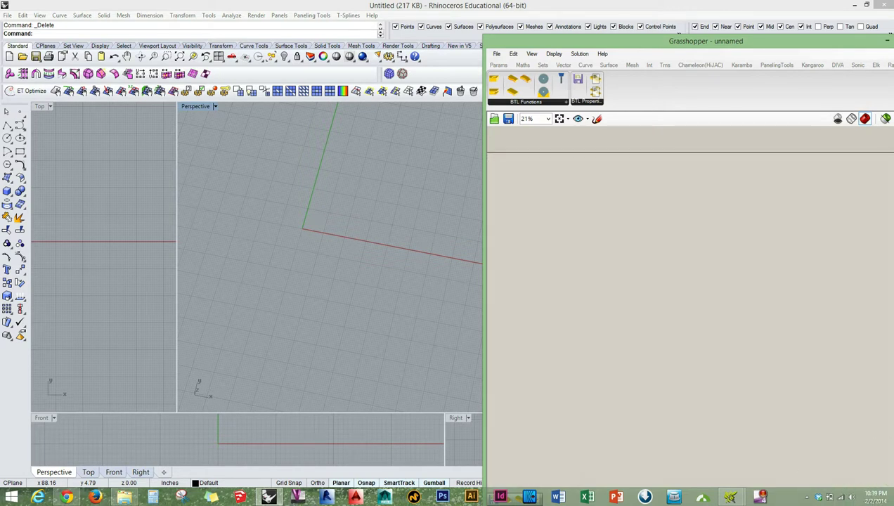
# Arrange the Grasshopper window side by side with the Rhino viewports.
pyautogui.scroll(-4, 550, 222)
pyautogui.moveTo(276, 284); pyautogui.dragTo(298, 258, button='right')
pyautogui.moveTo(836, 41); pyautogui.dragTo(572, 32)
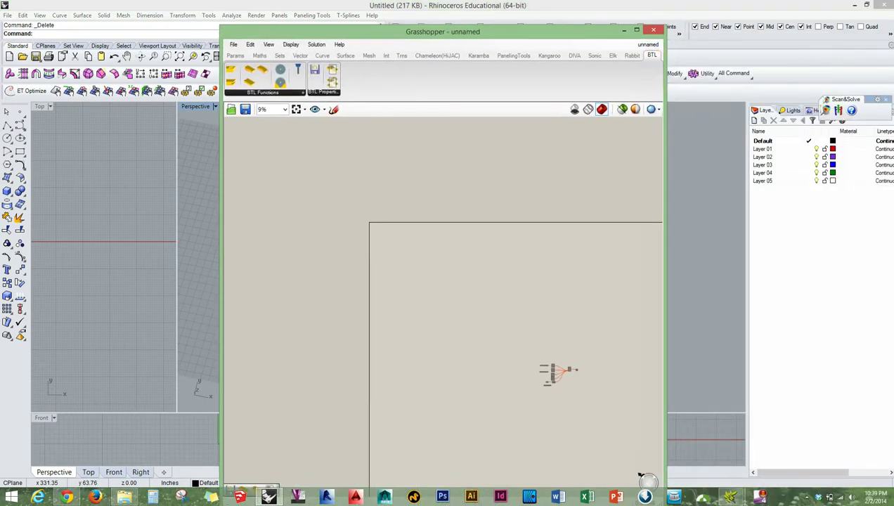
pyautogui.press('super+Right')
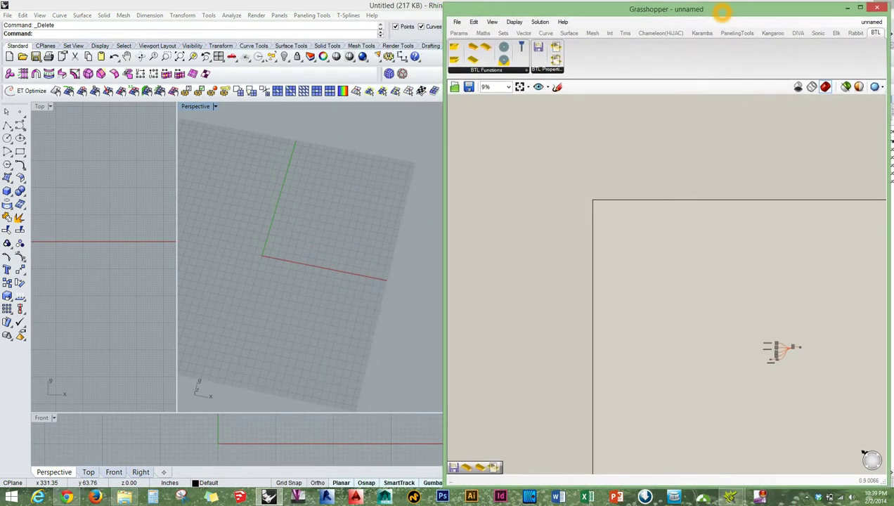
# Add a BTL Pocket component near the corner of the empty Grasshopper canvas.
pyautogui.scroll(3, 843, 453)
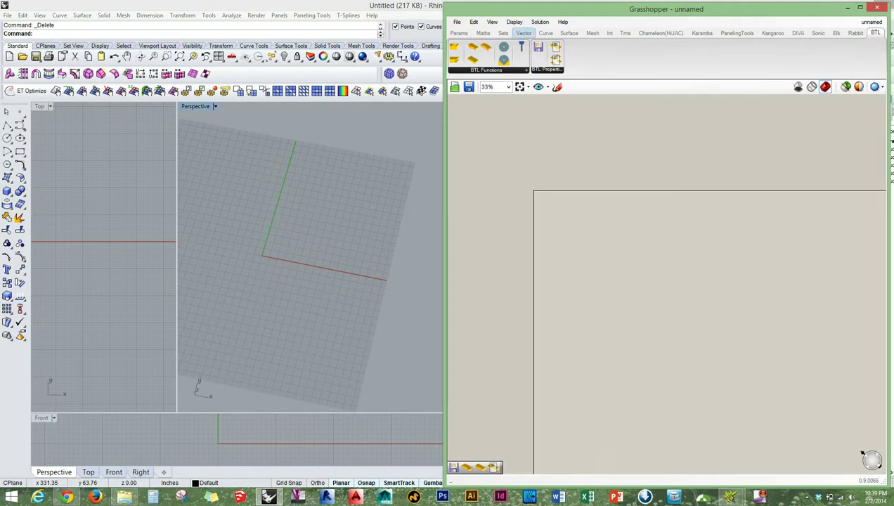
pyautogui.scroll(5, 561, 203)
pyautogui.moveTo(295, 281); pyautogui.dragTo(357, 211, button='right')
pyautogui.scroll(7, 349, 205)
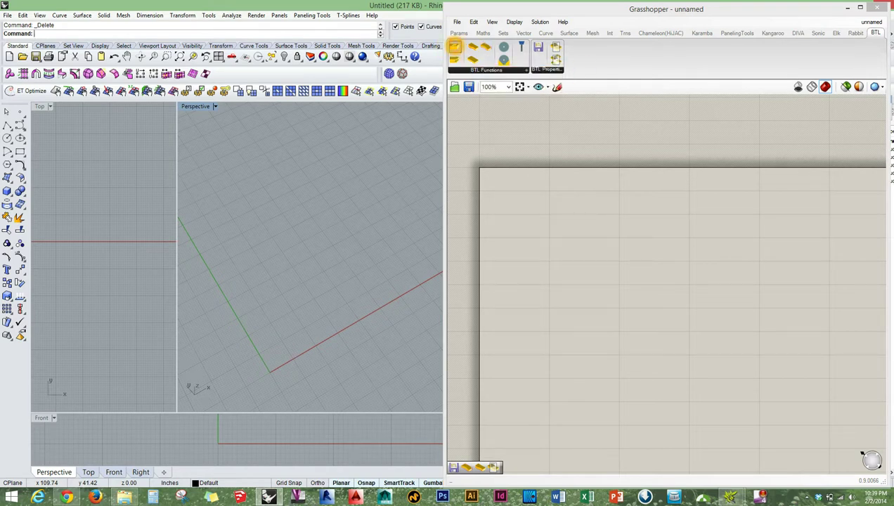
pyautogui.click(455, 47)
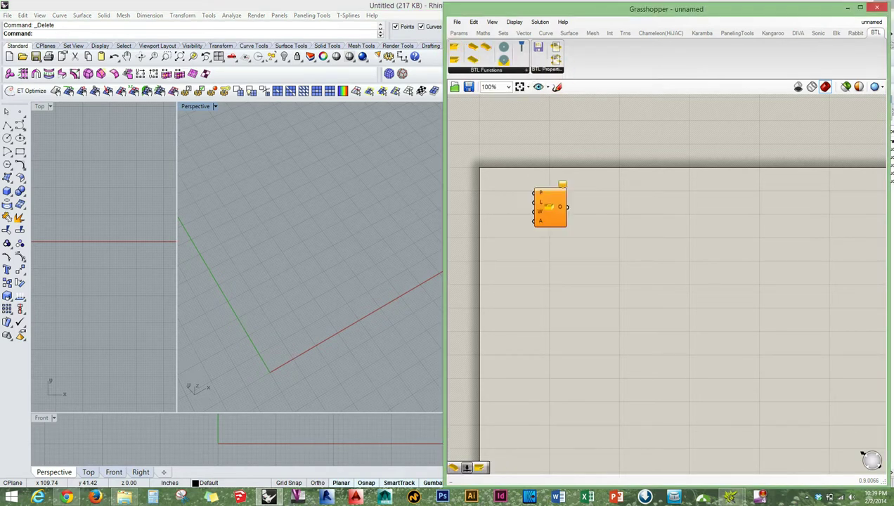
pyautogui.click(549, 206)
pyautogui.scroll(4, 544, 199)
pyautogui.click(553, 209)
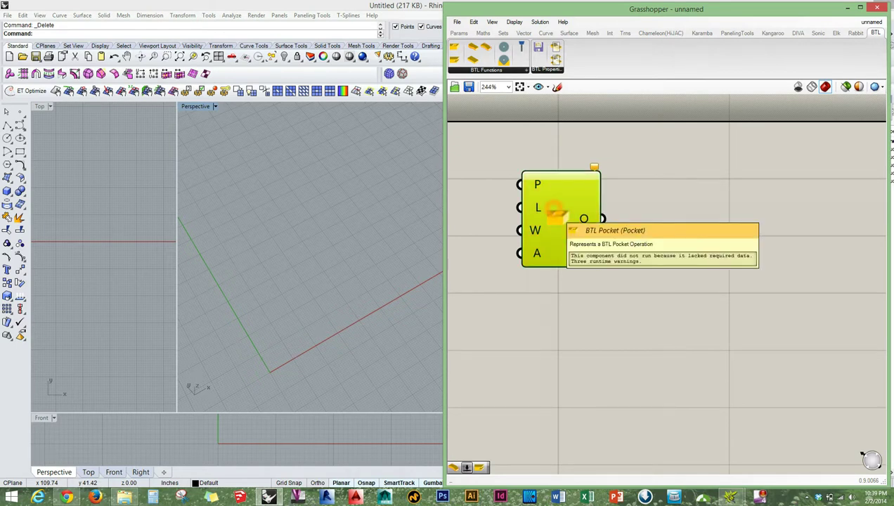
# Set one plane for the Pocket component's base plane input by picking its origin and axis directions in the Perspective viewport.
pyautogui.moveTo(311, 304); pyautogui.dragTo(339, 302, button='right')
pyautogui.moveTo(548, 214); pyautogui.dragTo(570, 251, button='right')
pyautogui.moveTo(559, 222)
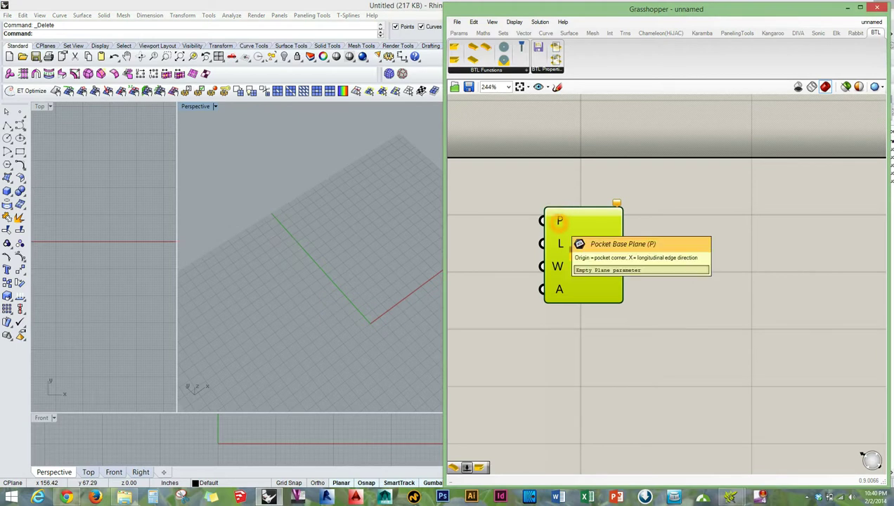
pyautogui.rightClick(559, 221)
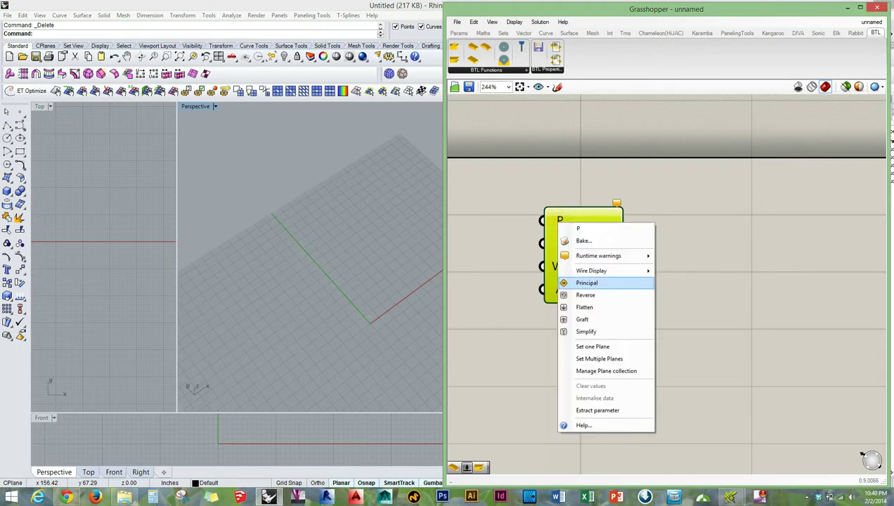
pyautogui.click(592, 344)
pyautogui.scroll(2, 380, 288)
pyautogui.click(367, 295)
pyautogui.click(354, 215)
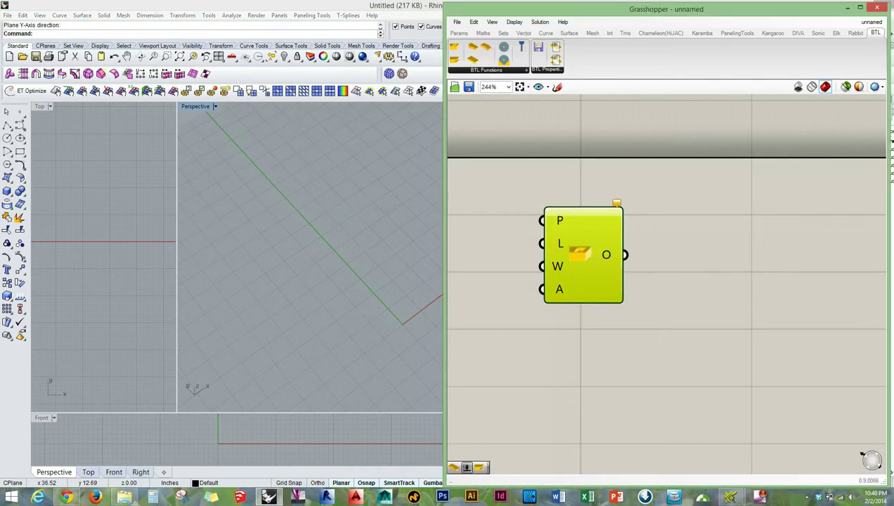
# Move the Pocket component further from the canvas edge to make room for its input sliders.
pyautogui.click(511, 259)
pyautogui.scroll(-1, 511, 260)
pyautogui.moveTo(489, 282); pyautogui.dragTo(526, 289, button='right')
pyautogui.moveTo(603, 278); pyautogui.dragTo(686, 280)
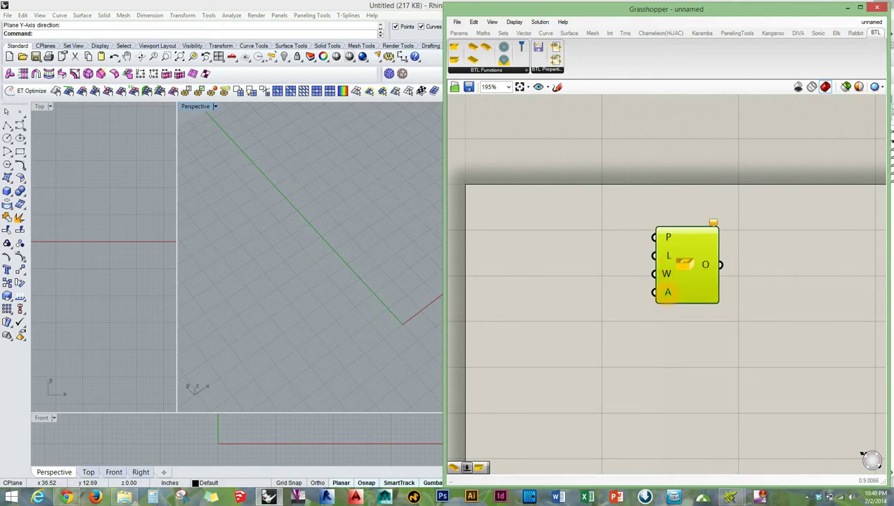
# Add a Number Slider to the canvas and move it to the input side of the Pocket component.
pyautogui.doubleClick(623, 324)
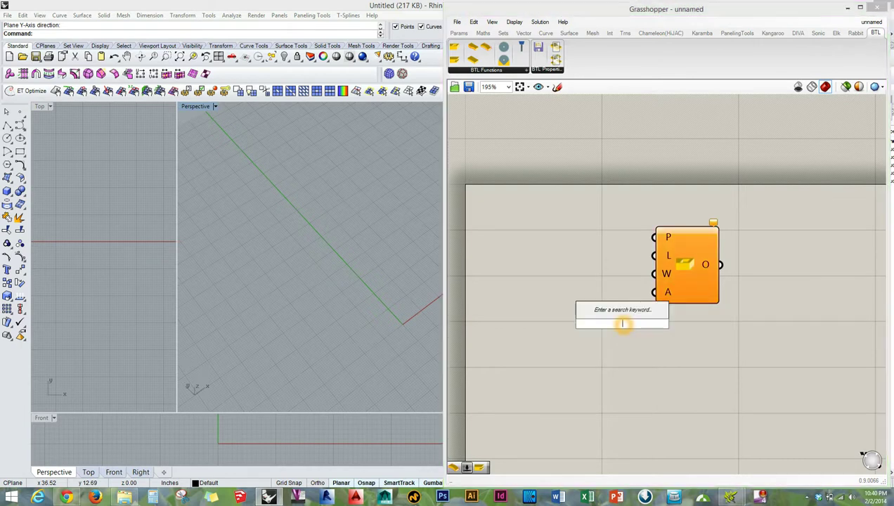
pyautogui.write('Numbers')
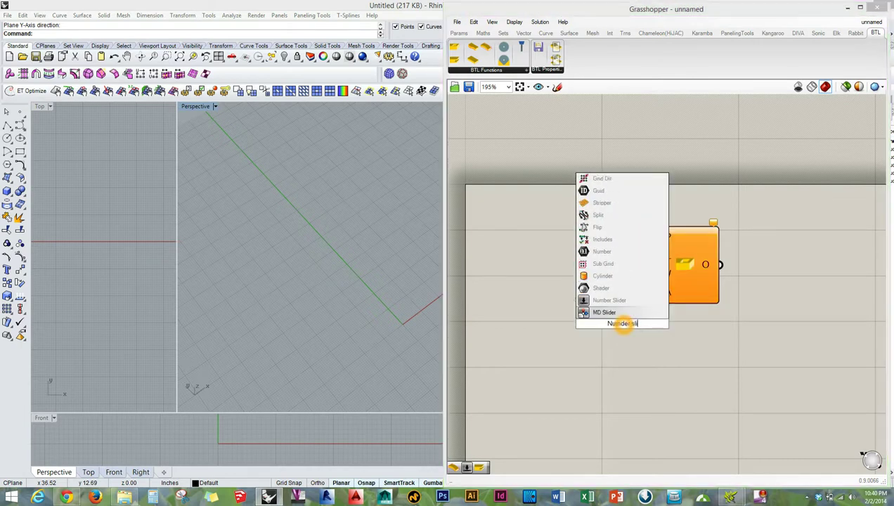
pyautogui.press('BackSpace')
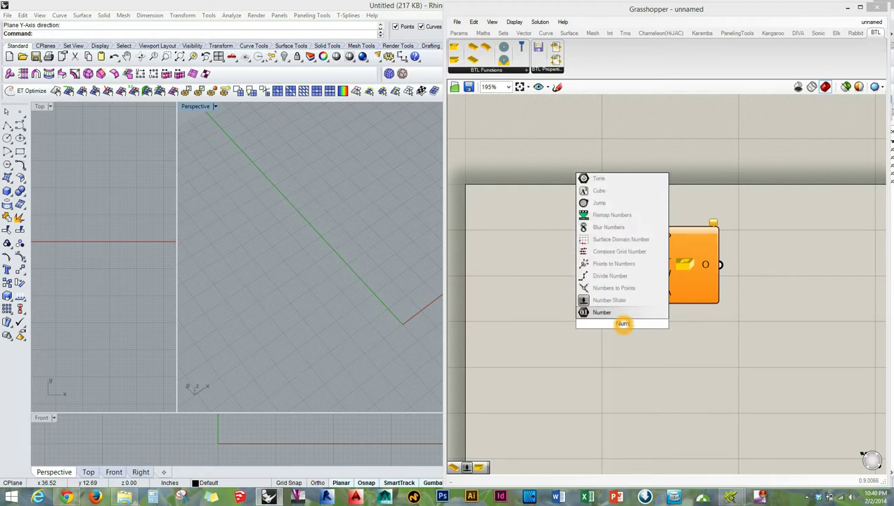
pyautogui.write('slider')
pyautogui.press('Return')
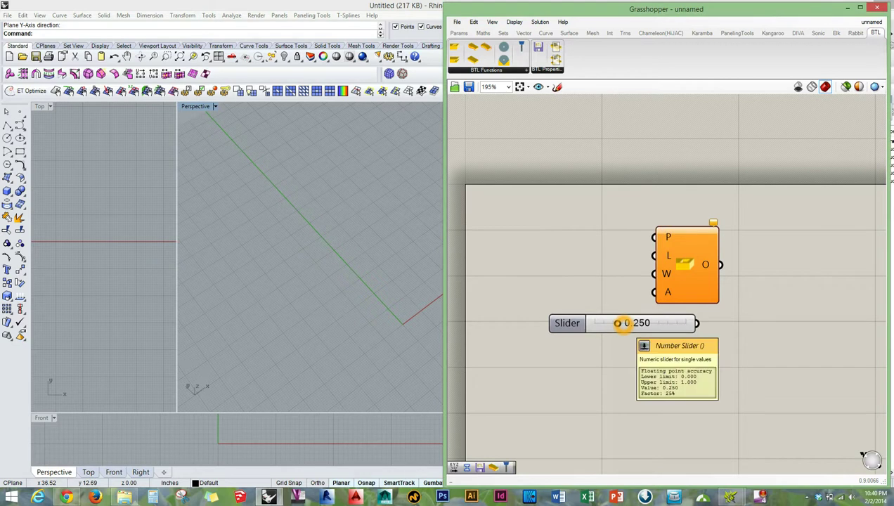
pyautogui.moveTo(570, 323); pyautogui.dragTo(446, 313)
# Duplicate the slider and wire separate sliders into the Pocket component's length, width and angle inputs.
pyautogui.moveTo(654, 255)
pyautogui.mouseDown()
pyautogui.moveTo(572, 314)
pyautogui.moveTo(590, 370)
pyautogui.moveTo(653, 274)
pyautogui.mouseUp()
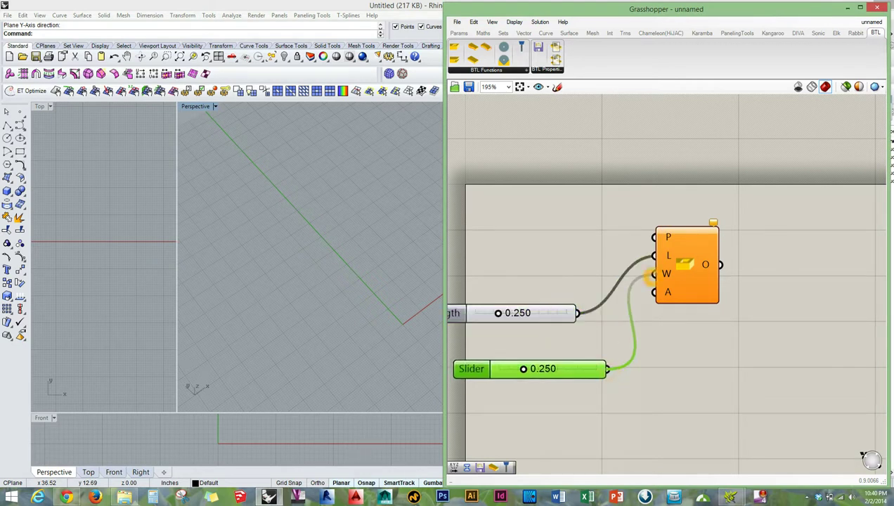
pyautogui.hotkey('ctrl', 'v')
pyautogui.moveTo(480, 379); pyautogui.dragTo(483, 407)
pyautogui.moveTo(619, 408); pyautogui.dragTo(654, 291)
# Maximize the Perspective viewport around the pocket preview and set the Length slider to 1.000.
pyautogui.moveTo(454, 315); pyautogui.dragTo(596, 313)
pyautogui.moveTo(379, 292)
pyautogui.mouseDown(button='right')
pyautogui.moveTo(363, 223)
pyautogui.moveTo(329, 255)
pyautogui.moveTo(395, 220)
pyautogui.moveTo(365, 281)
pyautogui.moveTo(372, 299)
pyautogui.moveTo(362, 218)
pyautogui.moveTo(270, 246)
pyautogui.moveTo(258, 238)
pyautogui.mouseUp(button='right')
pyautogui.scroll(8, 296, 289)
pyautogui.keyDown('shift'); pyautogui.moveTo(200, 316); pyautogui.dragTo(250, 289, button='right'); pyautogui.keyUp('shift')
pyautogui.scroll(3, 250, 290)
pyautogui.moveTo(327, 250); pyautogui.dragTo(414, 205, button='right')
pyautogui.moveTo(309, 299)
pyautogui.mouseDown(button='right')
pyautogui.moveTo(303, 293)
pyautogui.moveTo(344, 253)
pyautogui.moveTo(333, 262)
pyautogui.mouseUp(button='right')
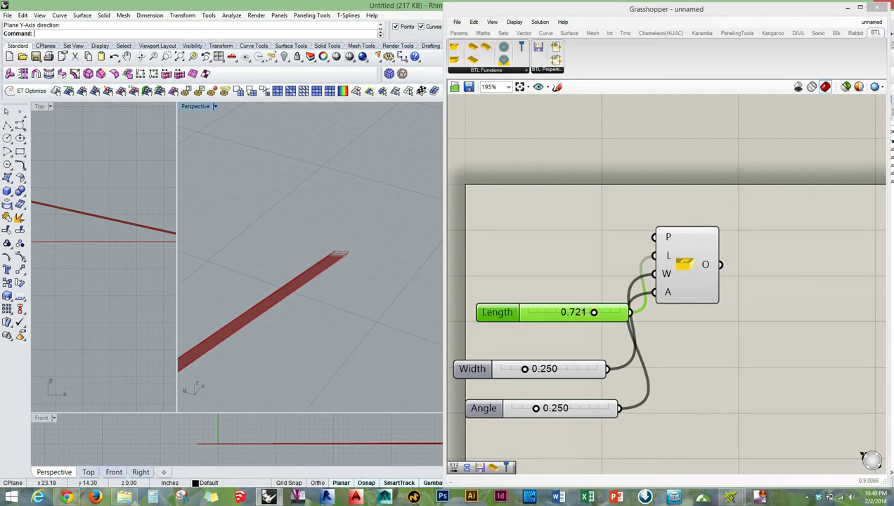
pyautogui.doubleClick(195, 106)
pyautogui.moveTo(593, 311)
pyautogui.mouseDown()
pyautogui.moveTo(528, 316)
pyautogui.moveTo(592, 315)
pyautogui.mouseUp()
# Extend the Width slider's maximum to 20 and set the width to 8.754.
pyautogui.moveTo(525, 368); pyautogui.dragTo(554, 368)
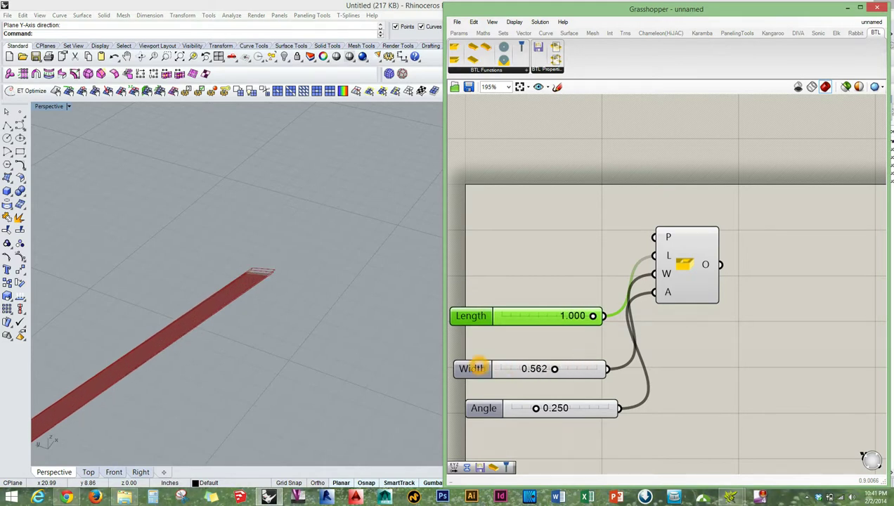
pyautogui.doubleClick(554, 368)
pyautogui.doubleClick(509, 391)
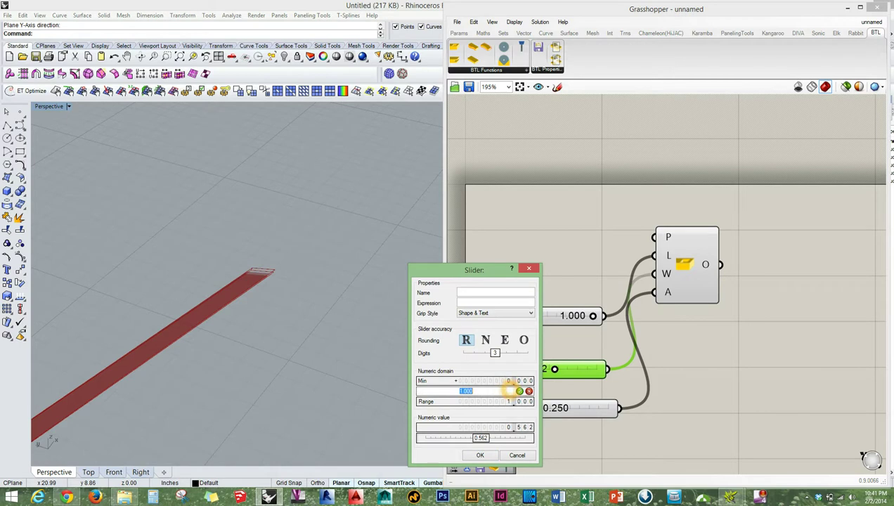
pyautogui.press('Return')
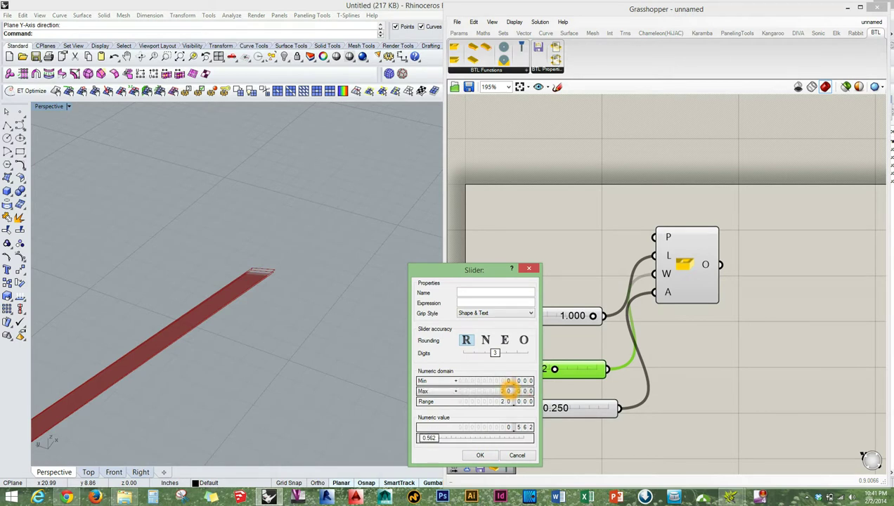
pyautogui.click(479, 454)
pyautogui.moveTo(249, 285); pyautogui.dragTo(191, 322, button='right')
pyautogui.moveTo(503, 369); pyautogui.dragTo(534, 369)
pyautogui.scroll(3, 383, 204)
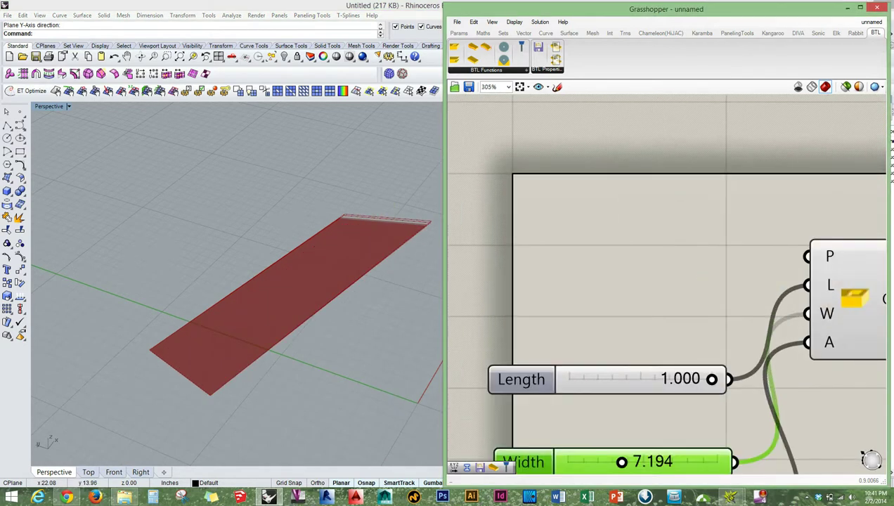
pyautogui.scroll(-3, 580, 290)
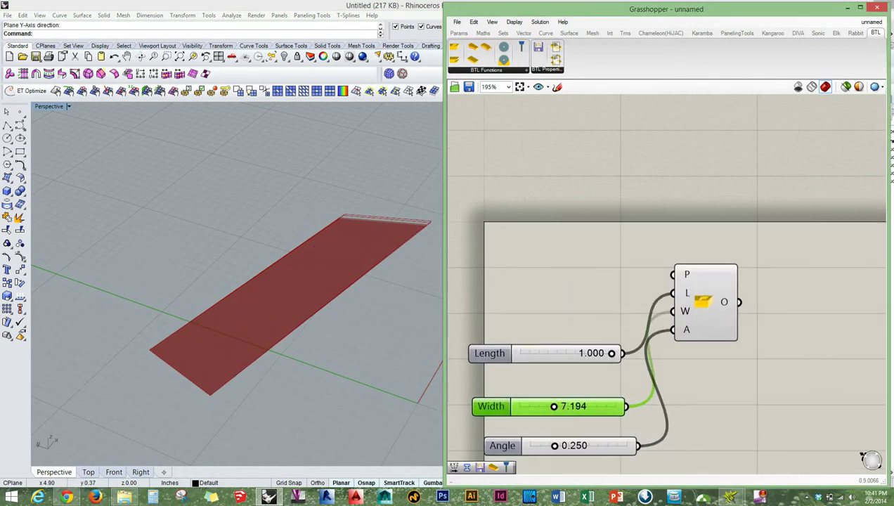
pyautogui.moveTo(555, 406); pyautogui.dragTo(560, 406)
# Raise the Length slider's upper limit and set the length to 4.497.
pyautogui.moveTo(611, 352); pyautogui.dragTo(538, 353)
pyautogui.moveTo(428, 267); pyautogui.dragTo(393, 260, button='right')
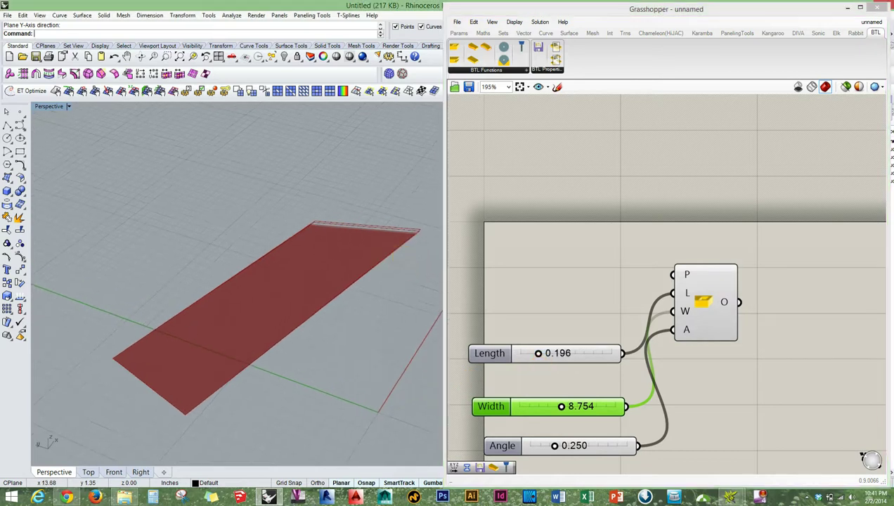
pyautogui.doubleClick(492, 353)
pyautogui.doubleClick(534, 382)
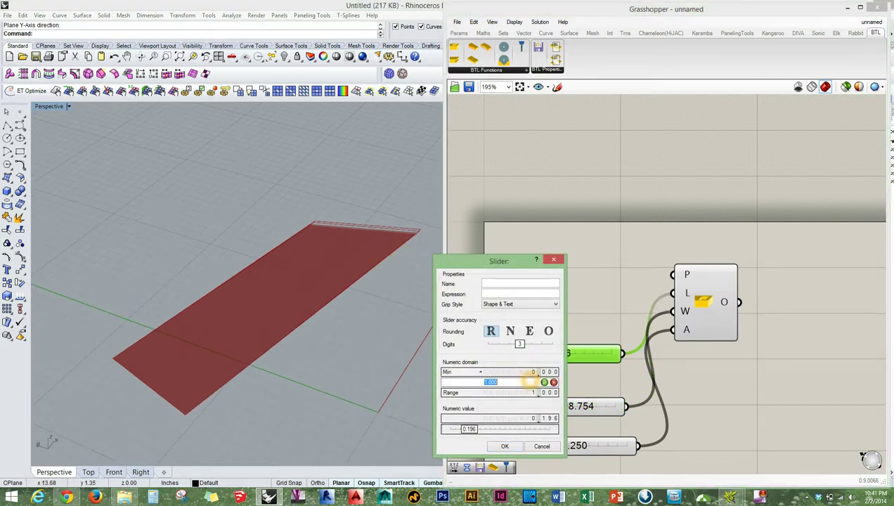
pyautogui.press('Return')
pyautogui.click(500, 446)
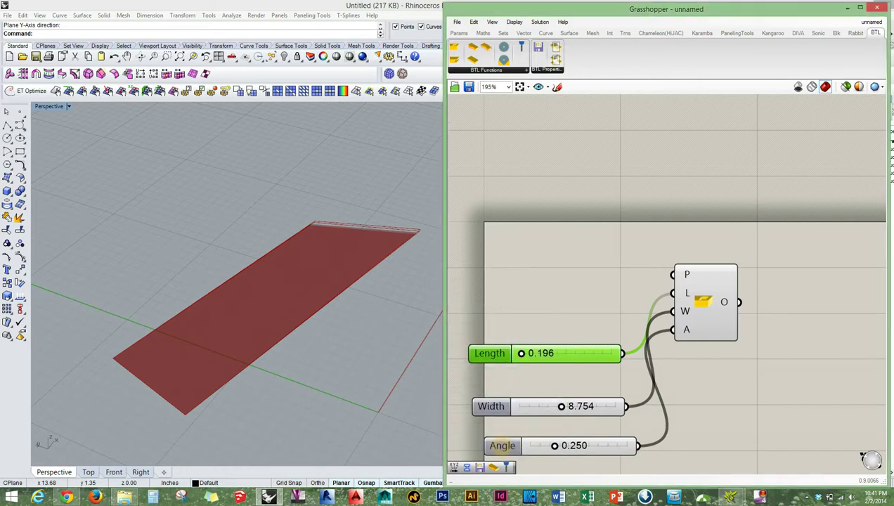
pyautogui.moveTo(521, 353); pyautogui.dragTo(545, 353)
# Set the Angle slider to 1.000 and check the tilted end of the pocket preview.
pyautogui.moveTo(557, 445); pyautogui.dragTo(626, 445)
pyautogui.moveTo(378, 229); pyautogui.dragTo(288, 281, button='right')
pyautogui.moveTo(281, 311); pyautogui.dragTo(367, 300, button='right')
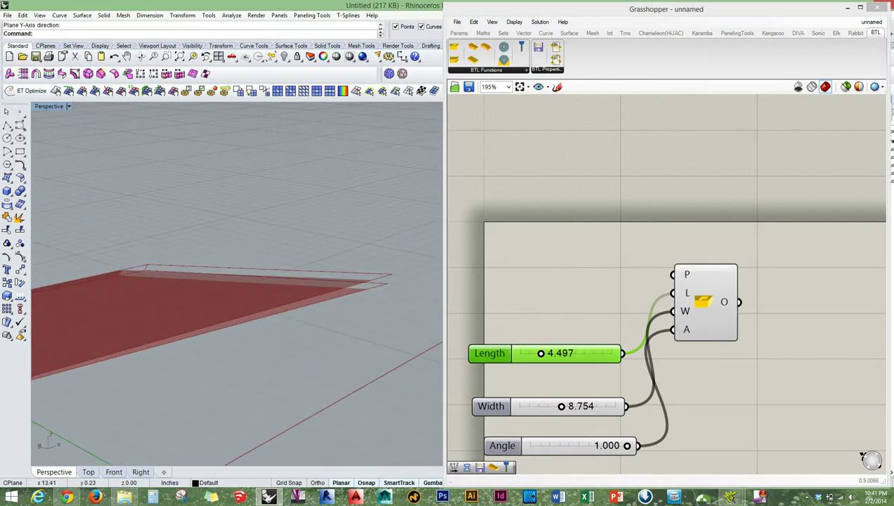
pyautogui.moveTo(627, 445)
pyautogui.mouseDown()
pyautogui.moveTo(549, 445)
pyautogui.moveTo(629, 445)
pyautogui.mouseUp()
pyautogui.click(558, 298)
# Add the BTL component with inputs P, W, T, A1 and A2 below the Pocket component and its sliders.
pyautogui.scroll(-2, 547, 218)
pyautogui.scroll(-1, 547, 218)
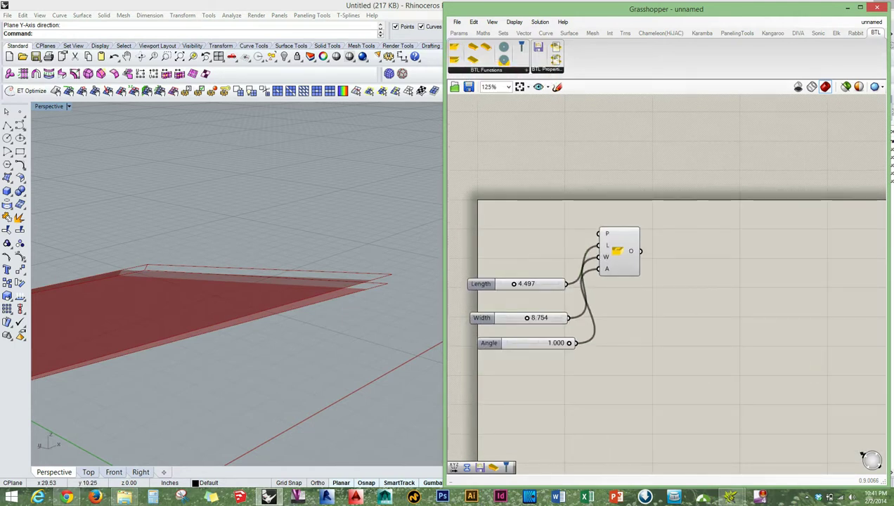
pyautogui.click(457, 59)
pyautogui.click(667, 442)
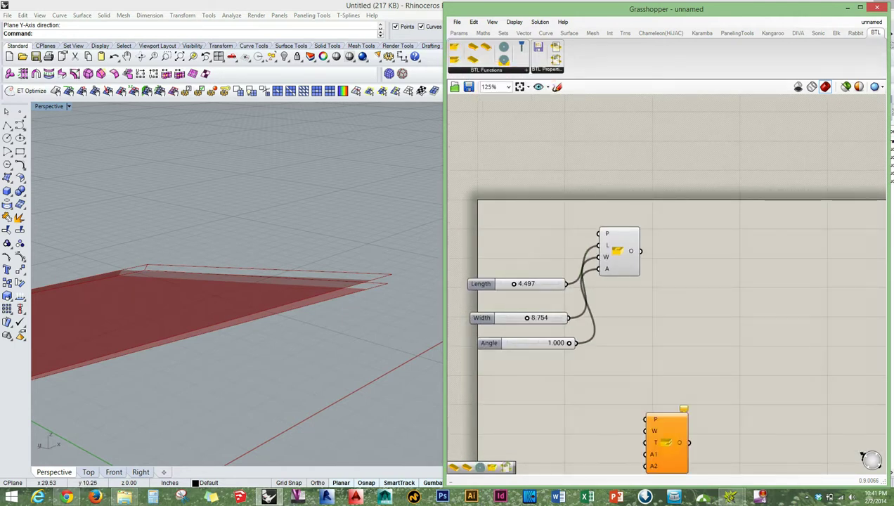
# Move the Length, Width and Angle sliders up together so they sit beside the Pocket component's inputs.
pyautogui.moveTo(667, 443); pyautogui.dragTo(654, 392, button='right')
pyautogui.moveTo(458, 174); pyautogui.dragTo(545, 329)
pyautogui.moveTo(503, 233); pyautogui.dragTo(508, 169)
pyautogui.click(647, 265)
pyautogui.moveTo(692, 338); pyautogui.dragTo(642, 243, button='right')
pyautogui.click(602, 298)
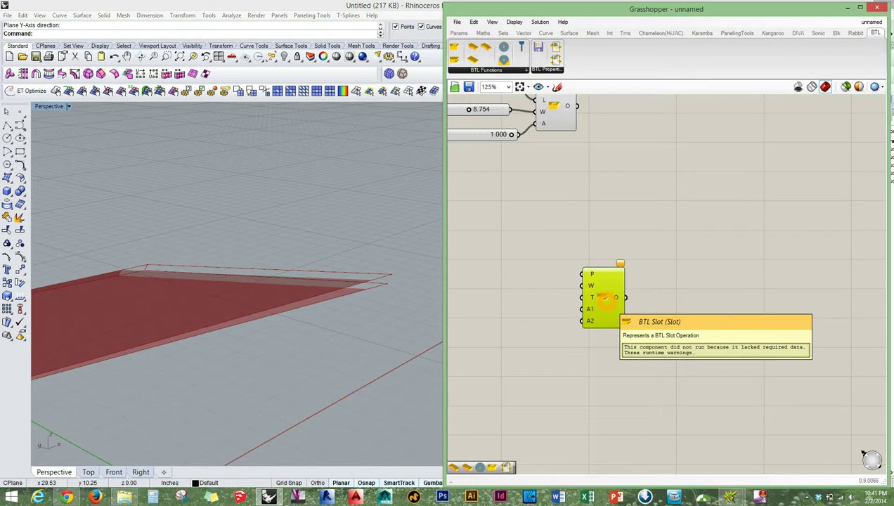
# Move the Slot component closer beneath the Pocket component and set the pocket's Length slider to 2.577.
pyautogui.scroll(-6, 359, 309)
pyautogui.moveTo(359, 309); pyautogui.dragTo(301, 263, button='right')
pyautogui.scroll(7, 313, 239)
pyautogui.moveTo(617, 295); pyautogui.dragTo(625, 312)
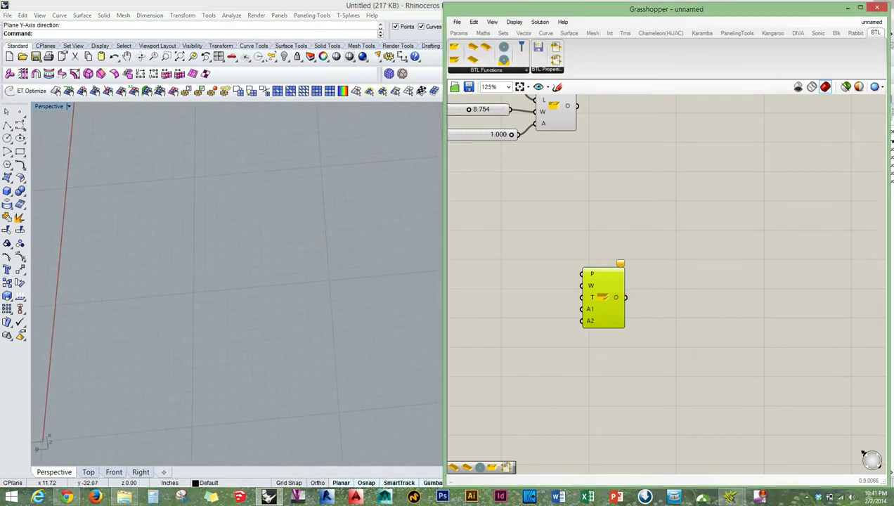
pyautogui.moveTo(625, 312); pyautogui.dragTo(753, 399, button='right')
pyautogui.moveTo(692, 269); pyautogui.dragTo(658, 275, button='right')
pyautogui.click(648, 198)
pyautogui.moveTo(640, 298); pyautogui.dragTo(657, 314)
pyautogui.scroll(2, 638, 278)
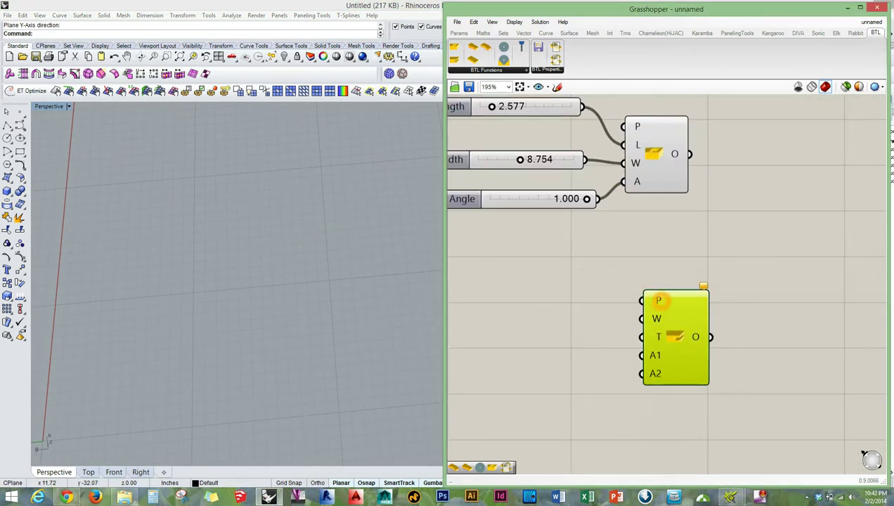
pyautogui.moveTo(661, 300)
pyautogui.click(668, 176)
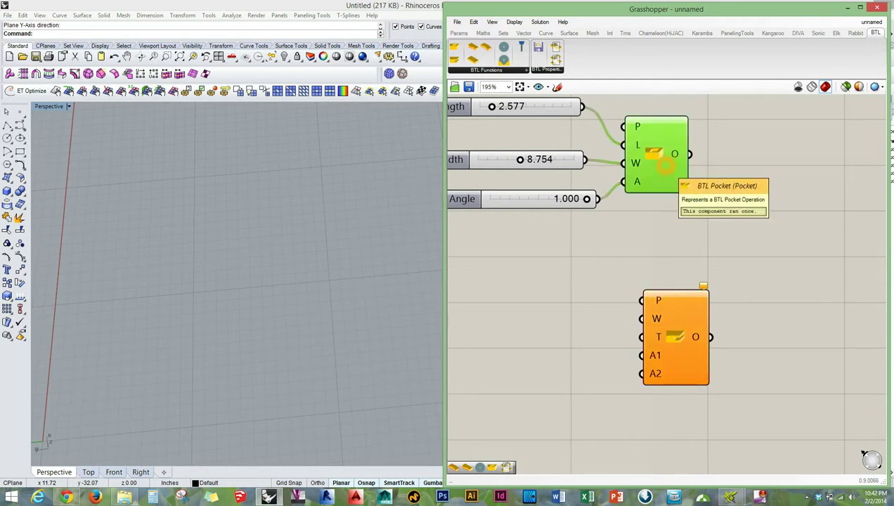
pyautogui.rightClick(658, 300)
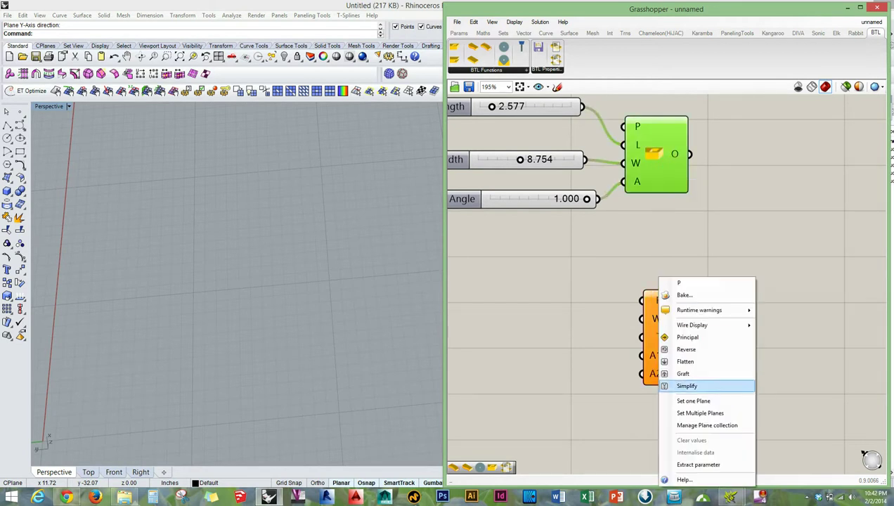
pyautogui.click(698, 410)
pyautogui.press('Escape')
# Assign one plane to the Slot component's P input by picking its origin and axis directions in the Perspective viewport.
pyautogui.rightClick(654, 300)
pyautogui.click(689, 401)
pyautogui.click(276, 322)
pyautogui.click(339, 230)
pyautogui.click(227, 187)
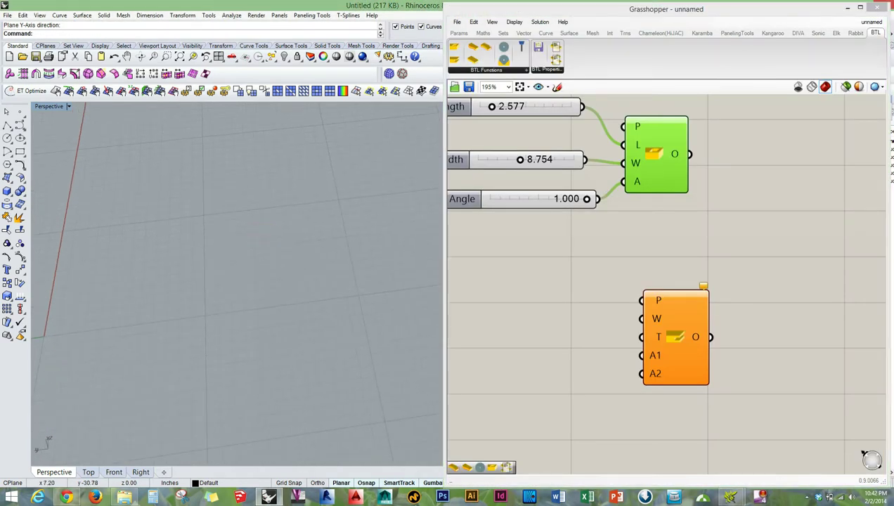
# Duplicate the pocket's Angle slider, place the copy beside the Slot component and wire it into the W input.
pyautogui.click(526, 201)
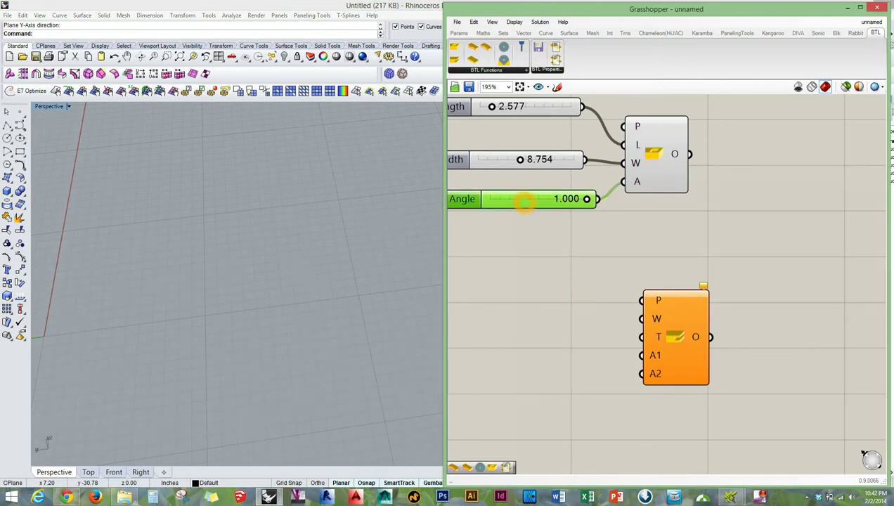
pyautogui.moveTo(525, 202); pyautogui.dragTo(500, 345)
pyautogui.click(495, 352)
pyautogui.hotkey('ctrl', 'v')
pyautogui.moveTo(570, 347); pyautogui.dragTo(640, 319)
# Make three more copies of the slider and wire them into the Slot component's T, A1 and A2 inputs.
pyautogui.keyDown('alt'); pyautogui.moveTo(538, 347); pyautogui.dragTo(539, 397); pyautogui.keyUp('alt')
pyautogui.moveTo(641, 337); pyautogui.dragTo(534, 428)
pyautogui.moveTo(592, 427); pyautogui.dragTo(641, 354)
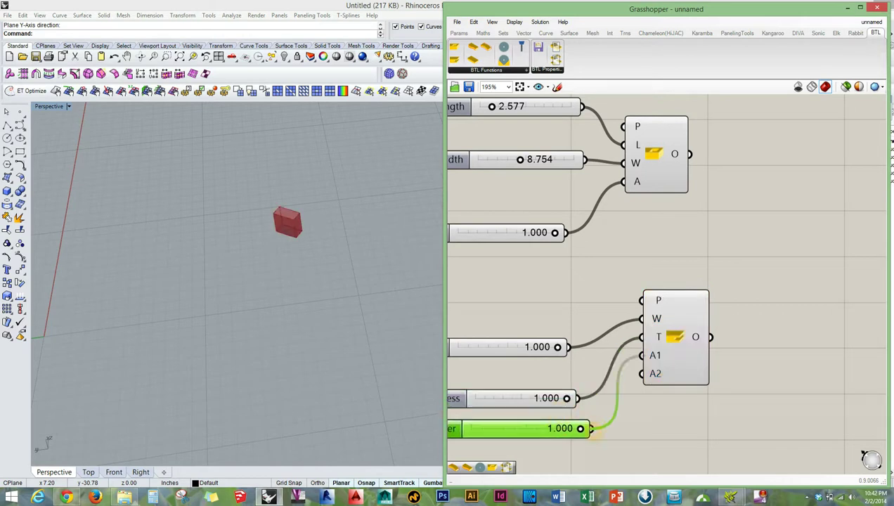
pyautogui.keyDown('alt'); pyautogui.moveTo(534, 428); pyautogui.dragTo(534, 450); pyautogui.keyUp('alt')
pyautogui.moveTo(595, 450); pyautogui.dragTo(641, 373)
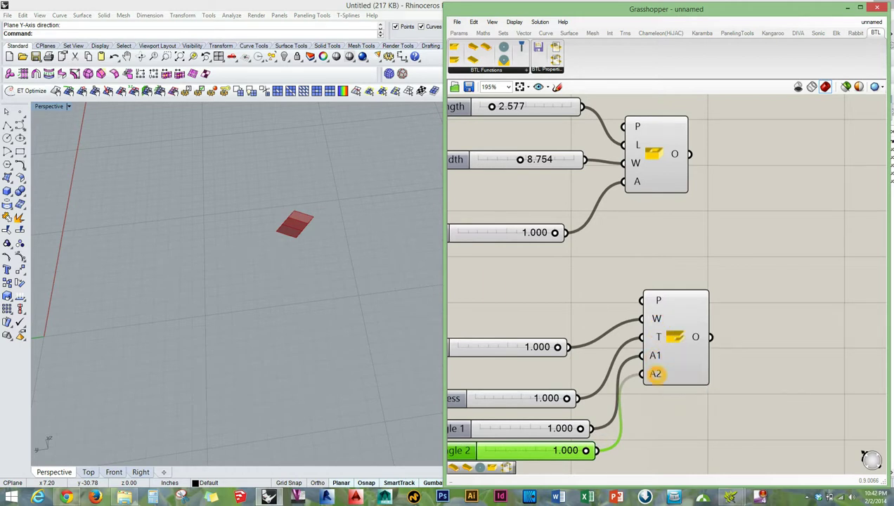
# Set the slot's Width slider to 0.868 and its Thickness slider to 0.903.
pyautogui.click(316, 225)
pyautogui.moveTo(315, 224); pyautogui.dragTo(249, 175, button='right')
pyautogui.scroll(6, 256, 183)
pyautogui.moveTo(319, 218); pyautogui.dragTo(359, 246, button='right')
pyautogui.moveTo(520, 281); pyautogui.dragTo(630, 254, button='right')
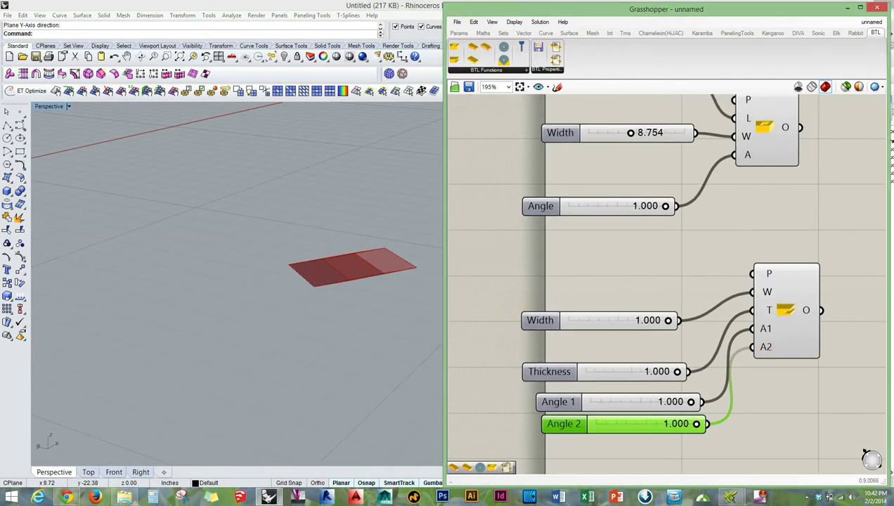
pyautogui.moveTo(641, 320)
pyautogui.mouseDown()
pyautogui.moveTo(667, 319)
pyautogui.moveTo(609, 320)
pyautogui.moveTo(654, 320)
pyautogui.mouseUp()
pyautogui.moveTo(676, 371)
pyautogui.mouseDown()
pyautogui.moveTo(603, 371)
pyautogui.moveTo(667, 371)
pyautogui.mouseUp()
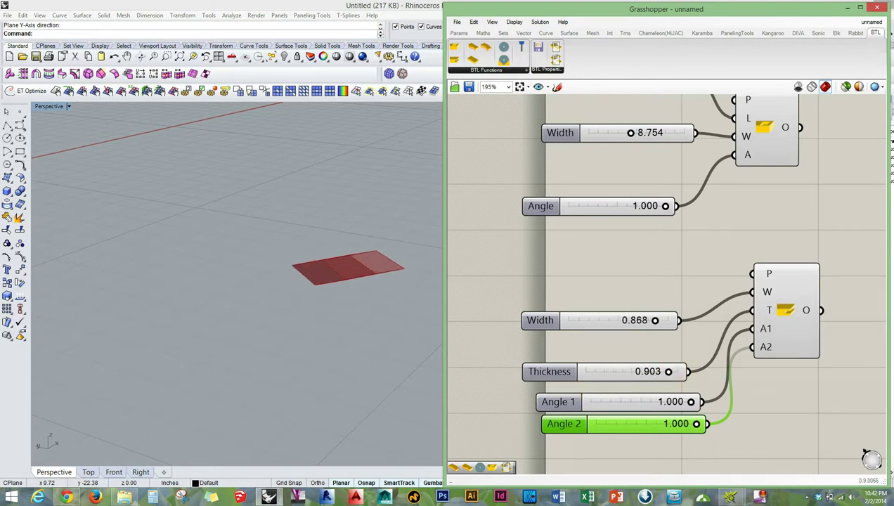
# Extend the maximum of both the Angle 1 and Angle 2 sliders to 20.
pyautogui.doubleClick(569, 401)
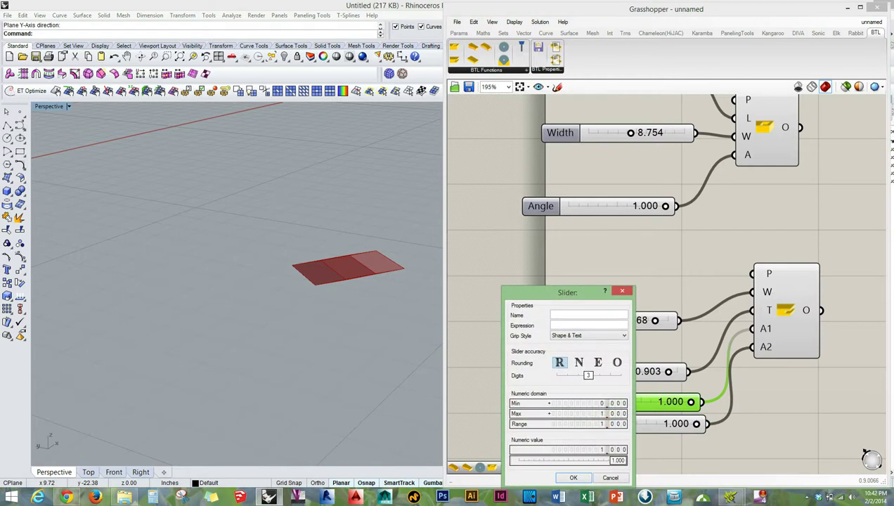
pyautogui.doubleClick(602, 413)
pyautogui.write('20')
pyautogui.press('Return')
pyautogui.click(572, 477)
pyautogui.doubleClick(562, 423)
pyautogui.click(593, 413)
pyautogui.write('20')
pyautogui.press('Return')
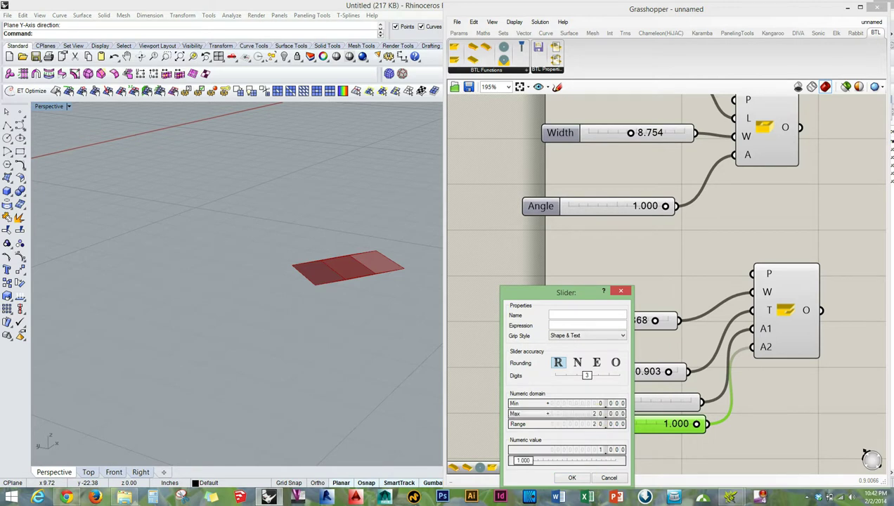
pyautogui.click(572, 477)
# Set the slot's Angle 1 slider to 20.000 and its Angle 2 slider to 0.000.
pyautogui.moveTo(597, 401)
pyautogui.mouseDown()
pyautogui.moveTo(606, 402)
pyautogui.moveTo(593, 402)
pyautogui.mouseUp()
pyautogui.scroll(1, 356, 265)
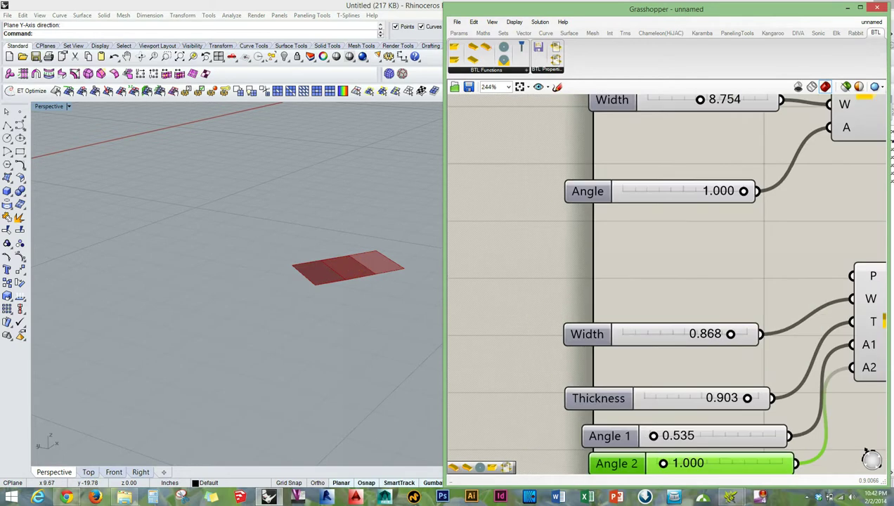
pyautogui.scroll(4, 363, 261)
pyautogui.moveTo(715, 305); pyautogui.dragTo(674, 268, button='right')
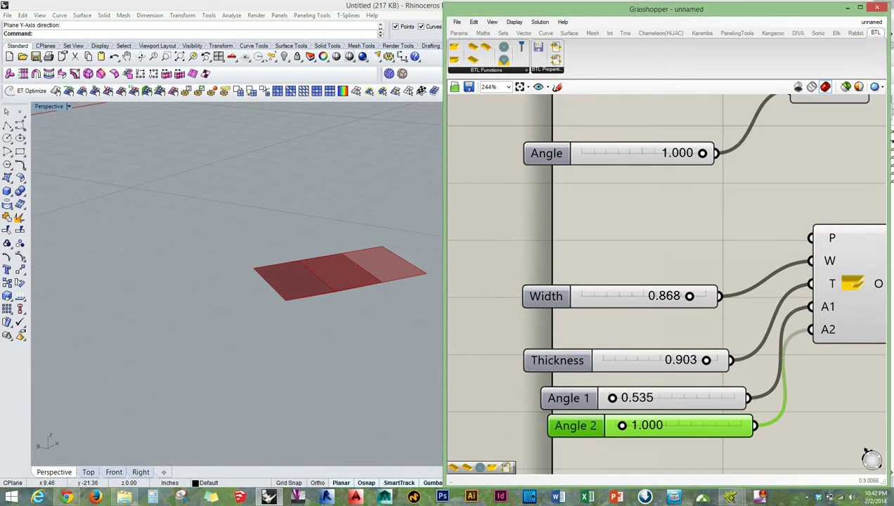
pyautogui.moveTo(612, 397); pyautogui.dragTo(701, 397)
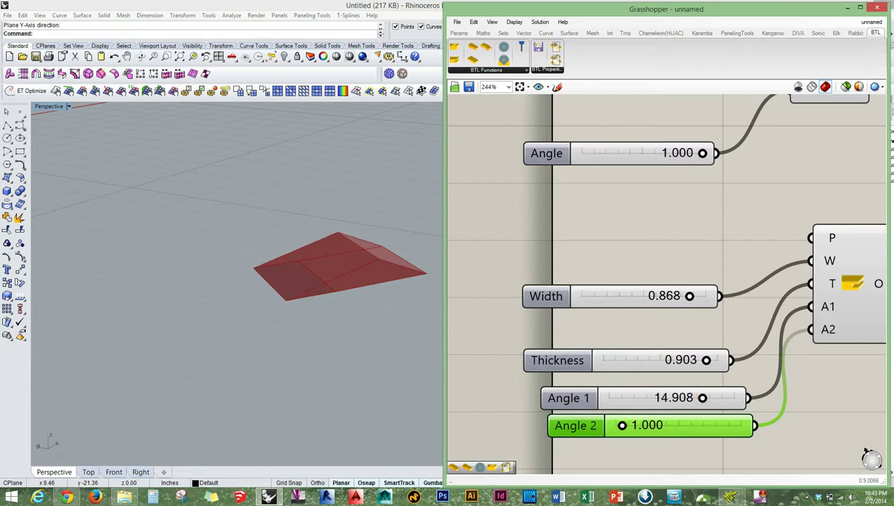
pyautogui.moveTo(622, 425)
pyautogui.mouseDown()
pyautogui.moveTo(675, 425)
pyautogui.moveTo(615, 425)
pyautogui.mouseUp()
pyautogui.moveTo(702, 397); pyautogui.dragTo(733, 398)
pyautogui.moveTo(295, 351); pyautogui.dragTo(281, 287, button='right')
# Check the Angle 2 slider's settings and set it to 20.000.
pyautogui.doubleClick(585, 425)
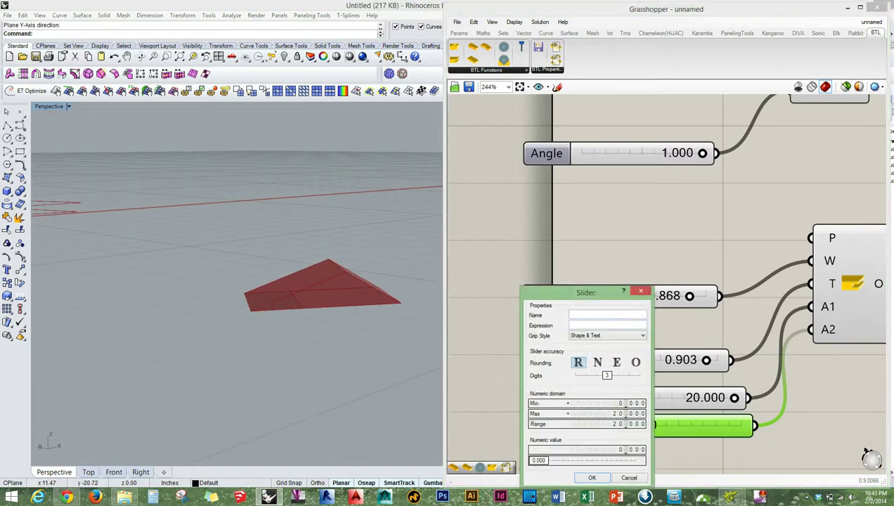
pyautogui.click(591, 477)
pyautogui.moveTo(578, 425); pyautogui.dragTo(793, 439)
# Examine the tilted faces of the slot preview from several sides in the Perspective viewport.
pyautogui.moveTo(302, 238); pyautogui.dragTo(337, 266, button='right')
pyautogui.scroll(4, 242, 299)
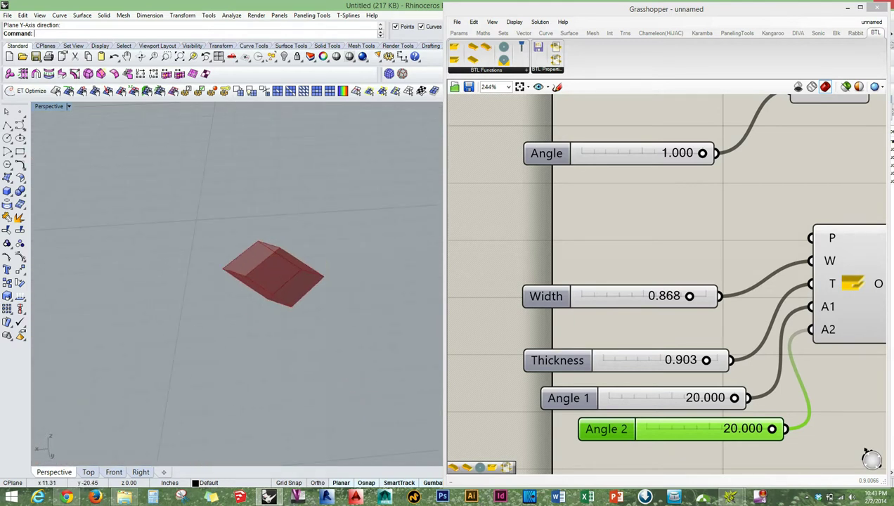
pyautogui.scroll(-5, 236, 281)
pyautogui.keyDown('shift'); pyautogui.moveTo(218, 280); pyautogui.dragTo(293, 290, button='right'); pyautogui.keyUp('shift')
pyautogui.scroll(8, 293, 290)
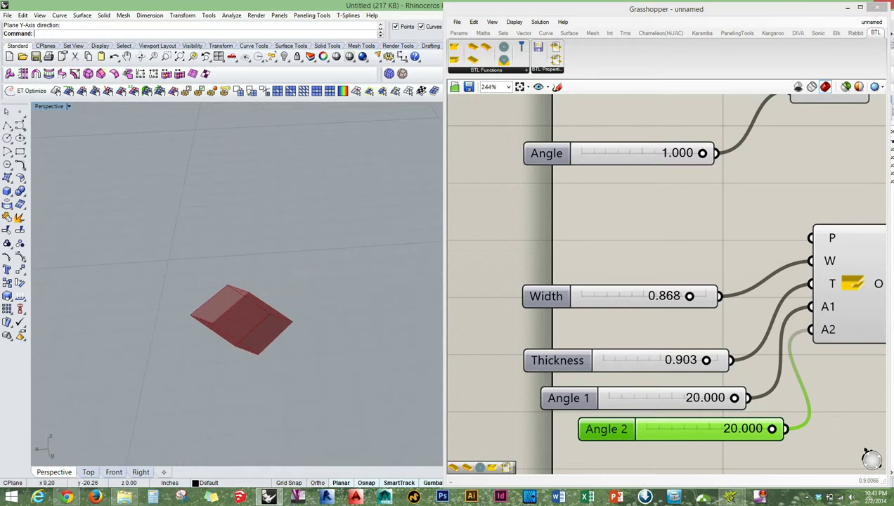
pyautogui.keyDown('shift'); pyautogui.moveTo(246, 309); pyautogui.dragTo(291, 301, button='right'); pyautogui.keyUp('shift')
pyautogui.moveTo(284, 332); pyautogui.dragTo(333, 290, button='right')
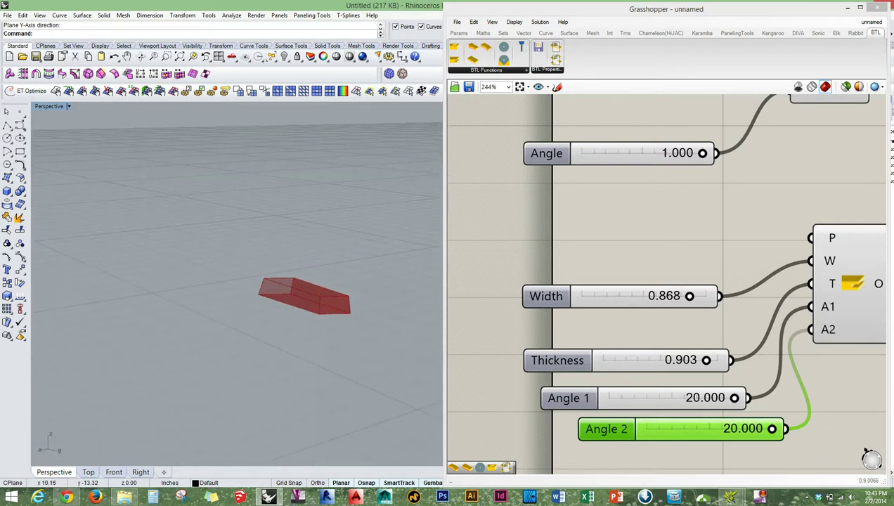
pyautogui.scroll(-5, 281, 253)
pyautogui.keyDown('shift'); pyautogui.moveTo(231, 273); pyautogui.dragTo(293, 269, button='right'); pyautogui.keyUp('shift')
pyautogui.moveTo(376, 187); pyautogui.dragTo(202, 278, button='right')
pyautogui.scroll(4, 373, 238)
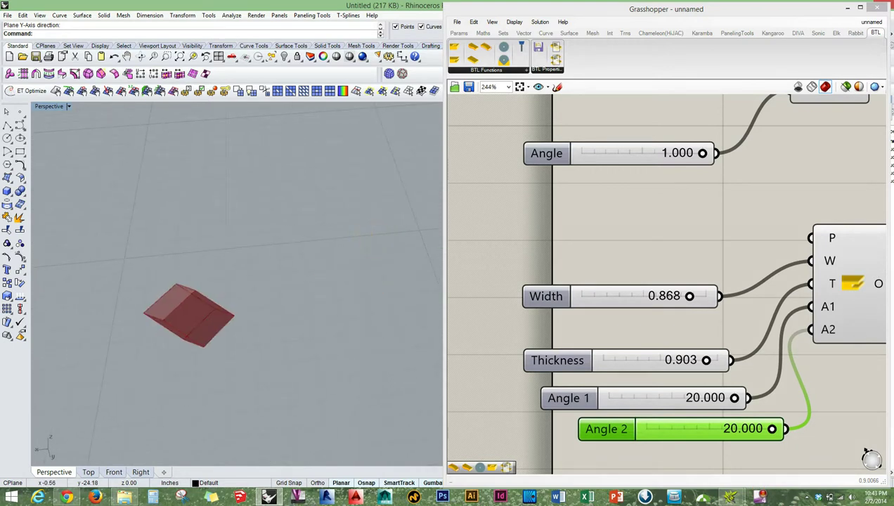
# Move the Slot component together with its four sliders up, directly below the Pocket component and its sliders.
pyautogui.click(657, 202)
pyautogui.scroll(-3, 658, 202)
pyautogui.moveTo(864, 163); pyautogui.dragTo(664, 205, button='right')
pyautogui.moveTo(491, 288); pyautogui.dragTo(665, 286, button='right')
pyautogui.moveTo(676, 420); pyautogui.dragTo(535, 294)
pyautogui.moveTo(634, 295); pyautogui.dragTo(631, 259)
pyautogui.click(738, 246)
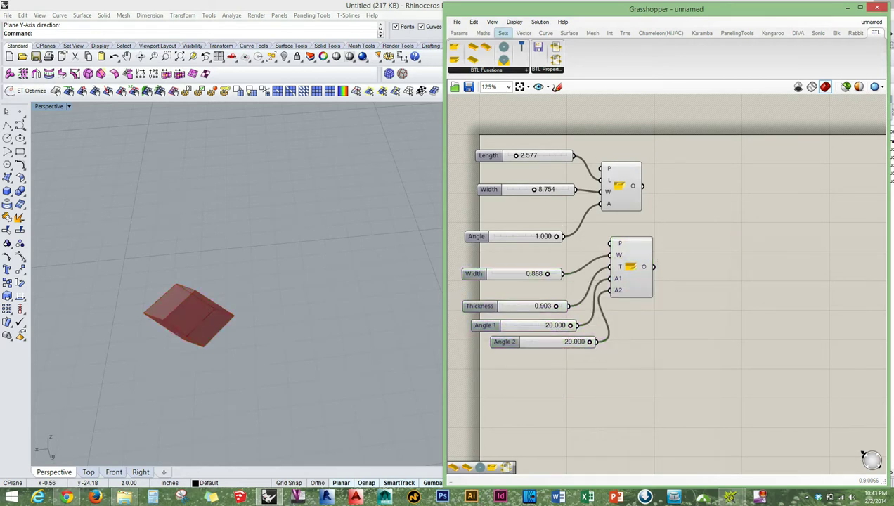
# Add the BTL component with inputs MC, SC, D and EXT beside the Pocket component and inspect its inputs and icon.
pyautogui.click(740, 197)
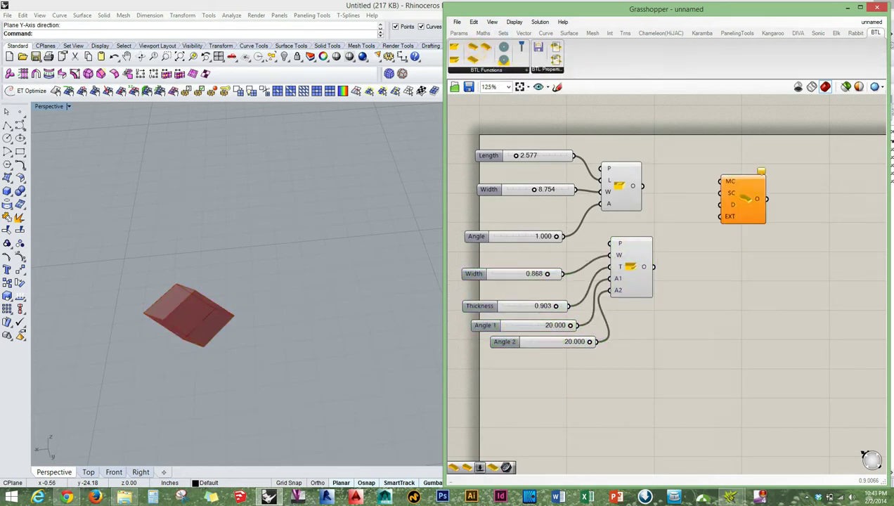
pyautogui.moveTo(739, 198); pyautogui.dragTo(585, 246, button='right')
pyautogui.scroll(2, 586, 232)
pyautogui.moveTo(570, 228)
pyautogui.click(571, 248)
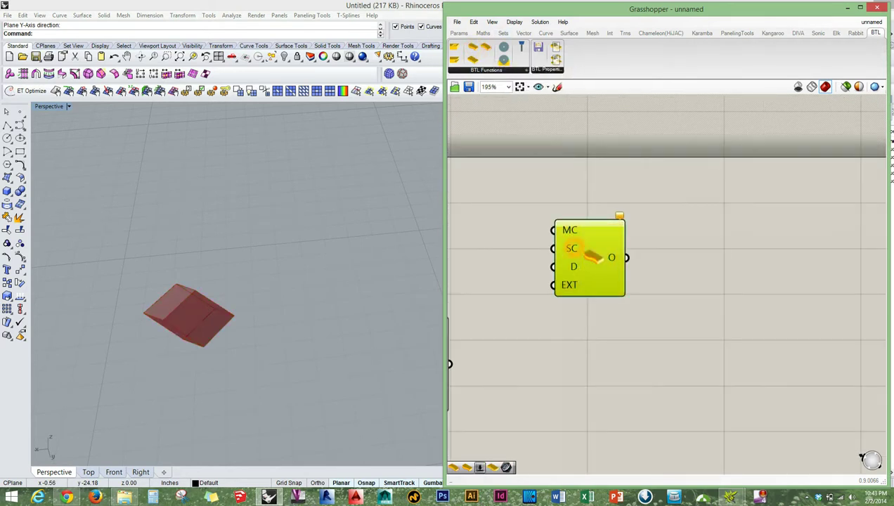
pyautogui.scroll(8, 590, 253)
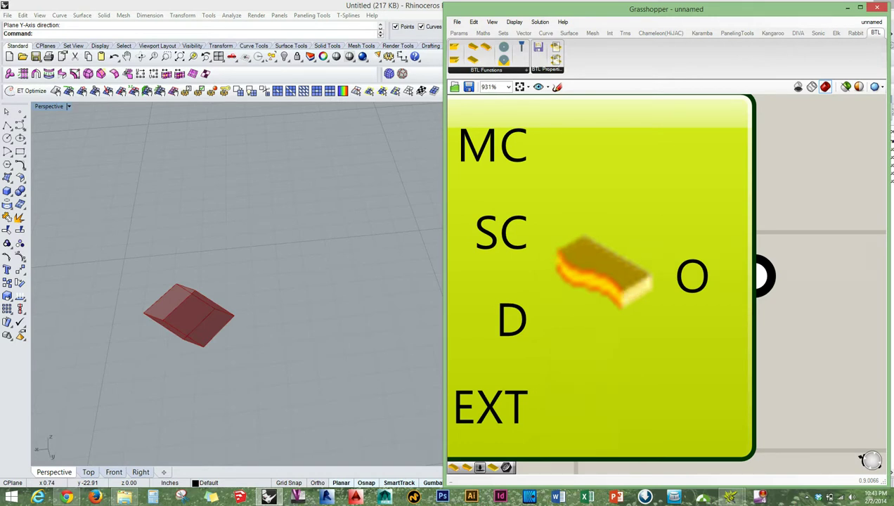
pyautogui.scroll(-7, 583, 259)
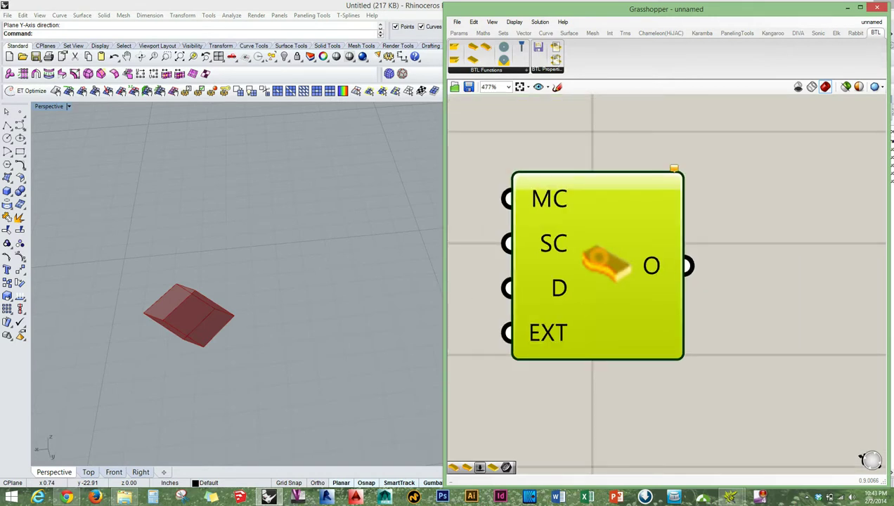
pyautogui.scroll(6, 583, 242)
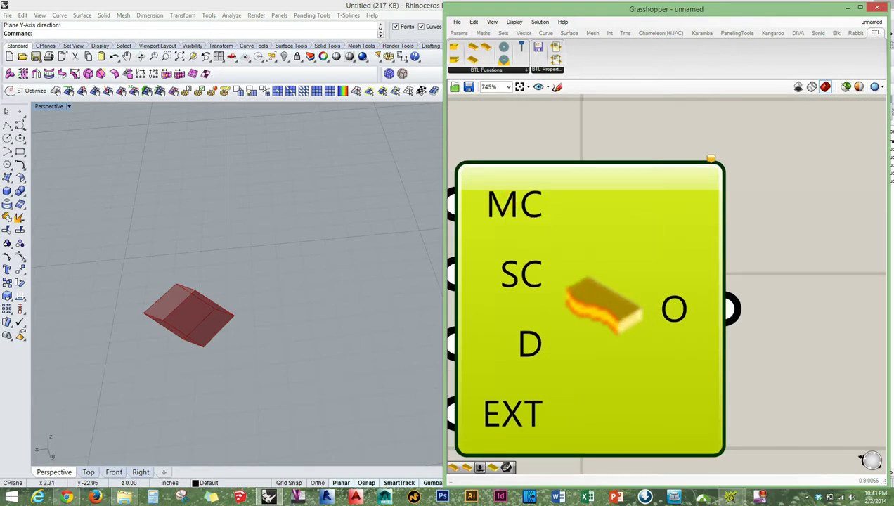
pyautogui.scroll(-3, 523, 350)
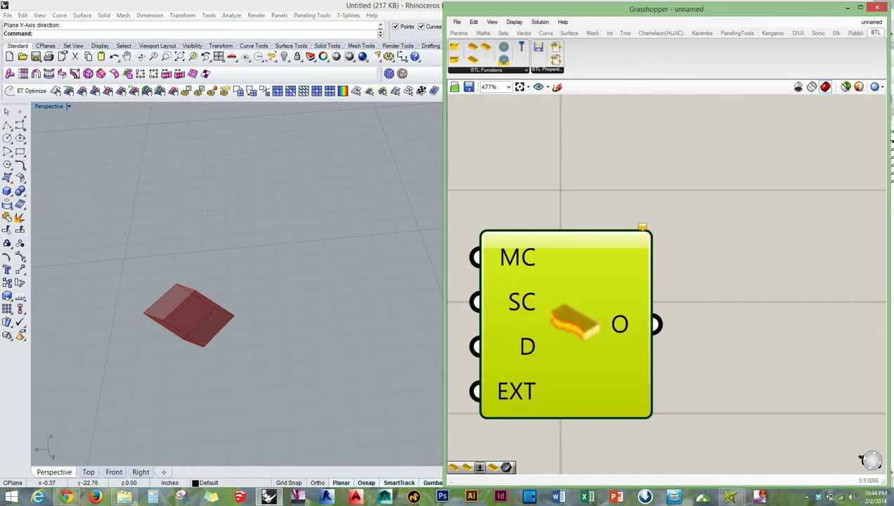
# Examine the end face and edges of the slot preview up close in the Perspective viewport.
pyautogui.click(273, 307)
pyautogui.scroll(-8, 274, 307)
pyautogui.keyDown('shift'); pyautogui.moveTo(133, 344); pyautogui.dragTo(245, 298, button='right'); pyautogui.keyUp('shift')
pyautogui.scroll(8, 368, 253)
pyautogui.moveTo(368, 252); pyautogui.dragTo(334, 246, button='right')
pyautogui.scroll(8, 348, 255)
pyautogui.click(521, 250)
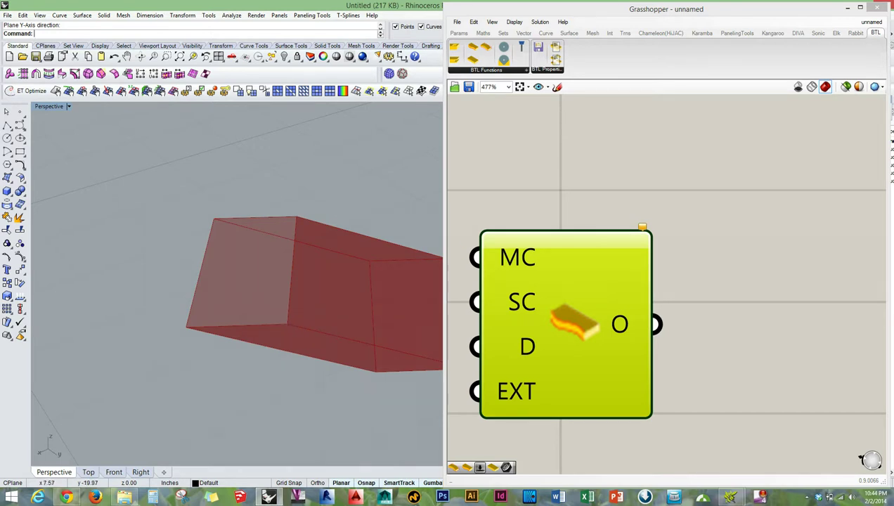
# Add the BTL Part from Brep component beside the MC/SC/D/EXT component, moving the latter up, and inspect the new component's inputs.
pyautogui.scroll(-1, 608, 169)
pyautogui.click(678, 211)
pyautogui.click(609, 230)
pyautogui.scroll(-6, 598, 249)
pyautogui.scroll(3, 598, 249)
pyautogui.scroll(-2, 590, 236)
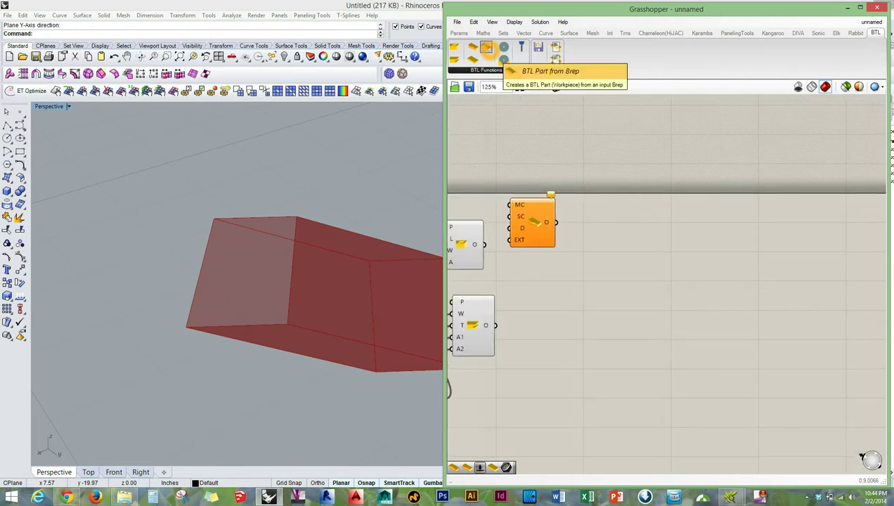
pyautogui.moveTo(485, 47); pyautogui.dragTo(595, 230)
pyautogui.moveTo(541, 233); pyautogui.dragTo(529, 200)
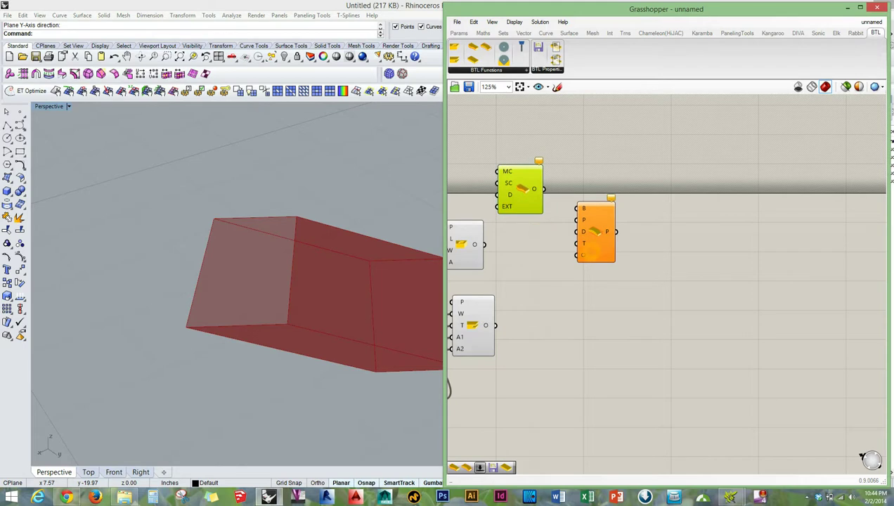
pyautogui.moveTo(590, 252); pyautogui.dragTo(594, 239)
pyautogui.scroll(5, 583, 200)
pyautogui.moveTo(592, 188); pyautogui.dragTo(585, 215)
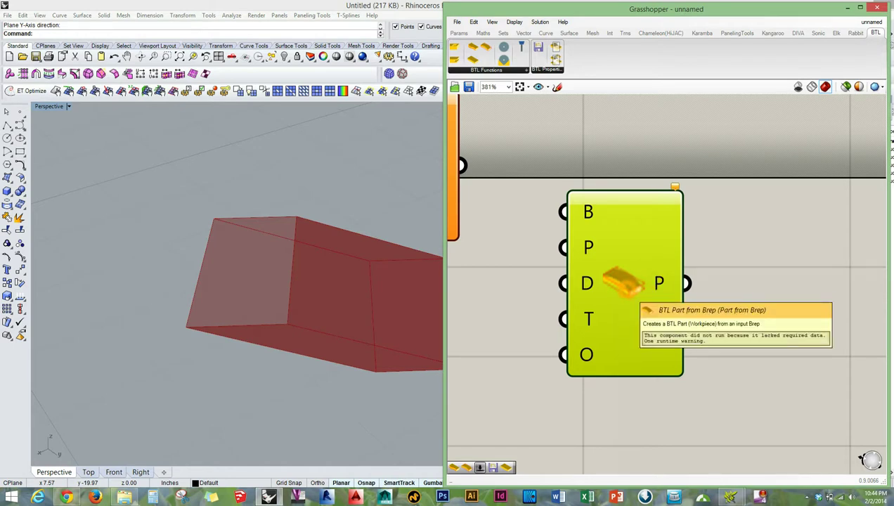
# Model a solid box on the construction plane near the slot preview in the Perspective viewport.
pyautogui.scroll(-6, 323, 155)
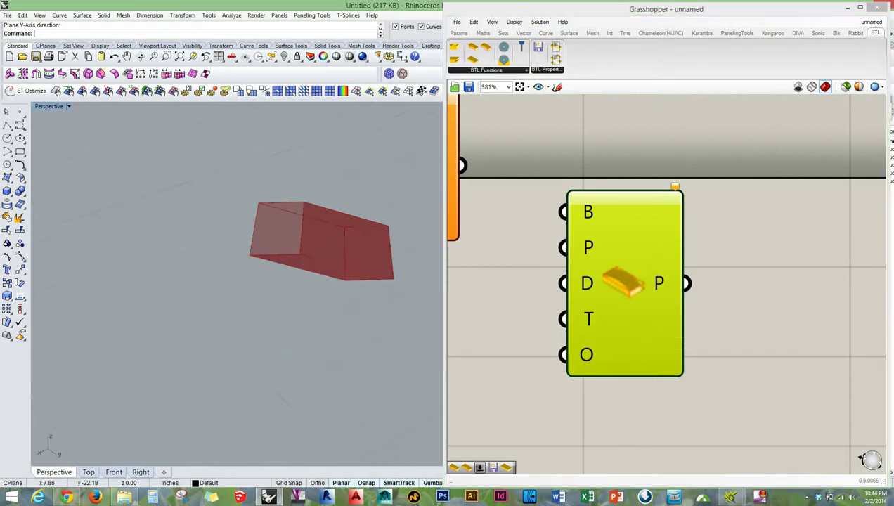
pyautogui.click(7, 191)
pyautogui.click(219, 292)
pyautogui.click(250, 246)
pyautogui.click(239, 213)
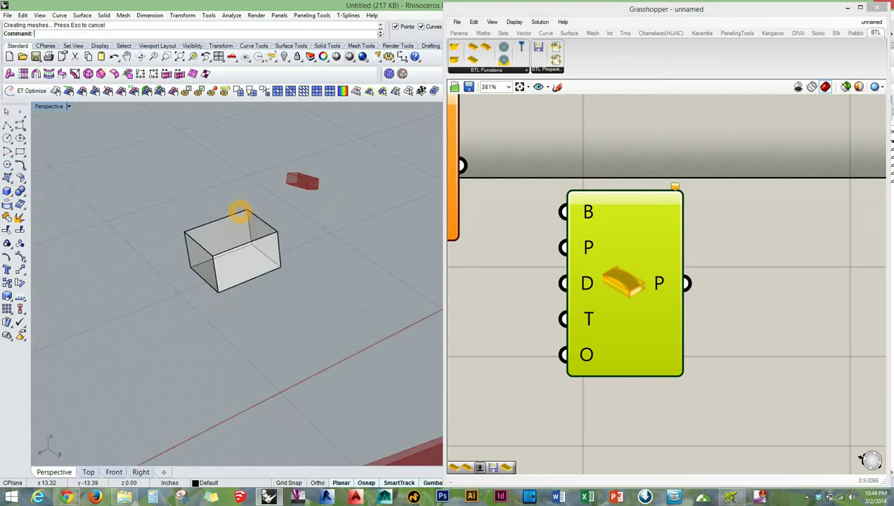
# Reference the modelled solid box as the single Brep for the BTL Part from Brep component's B input.
pyautogui.rightClick(587, 212)
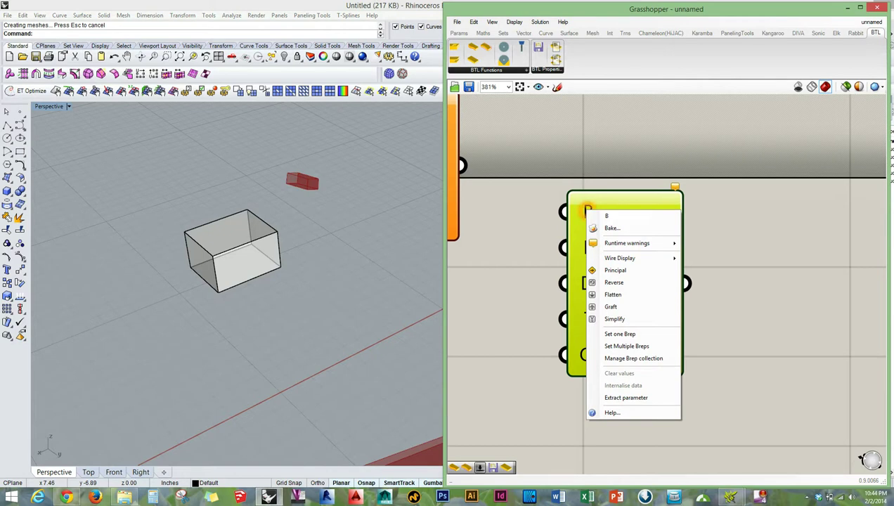
pyautogui.click(618, 334)
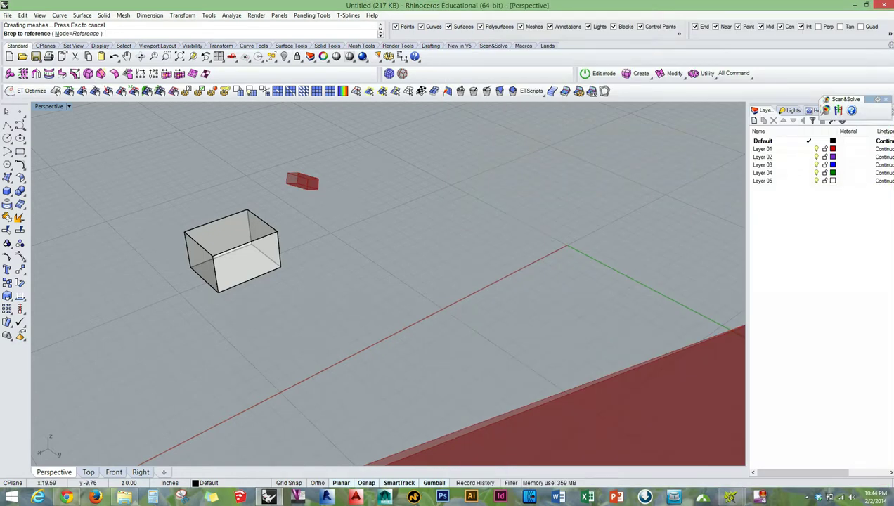
pyautogui.click(221, 269)
pyautogui.click(502, 281)
pyautogui.moveTo(313, 256); pyautogui.dragTo(188, 246)
pyautogui.click(344, 249)
# Inspect the P, Max. Contour Deviation, T and O inputs of the BTL Part from Brep component.
pyautogui.rightClick(588, 248)
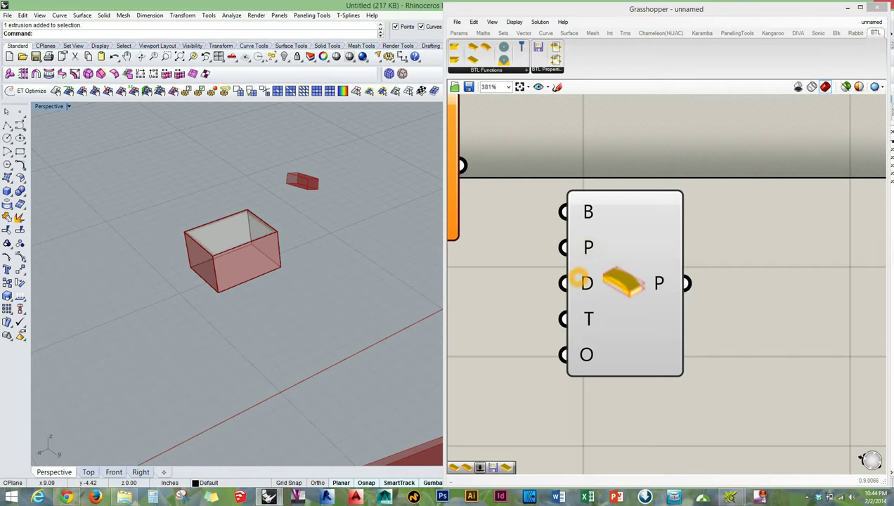
pyautogui.moveTo(583, 282)
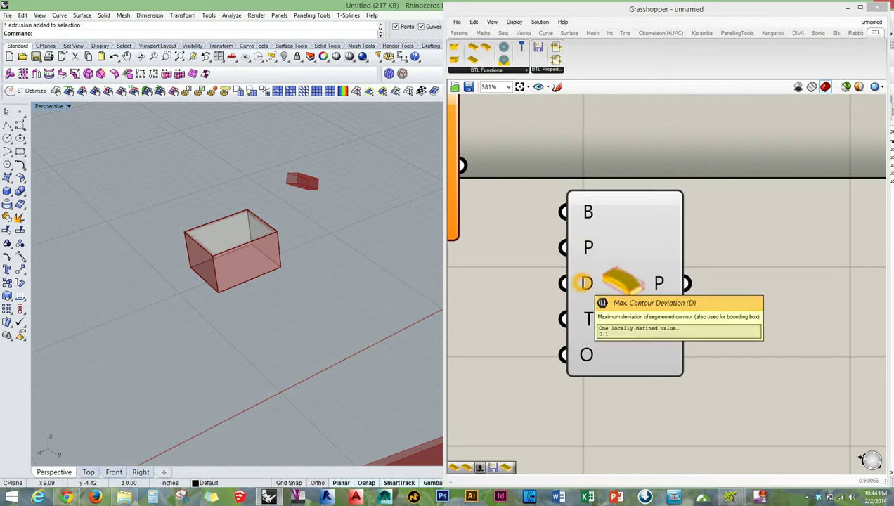
pyautogui.moveTo(591, 317)
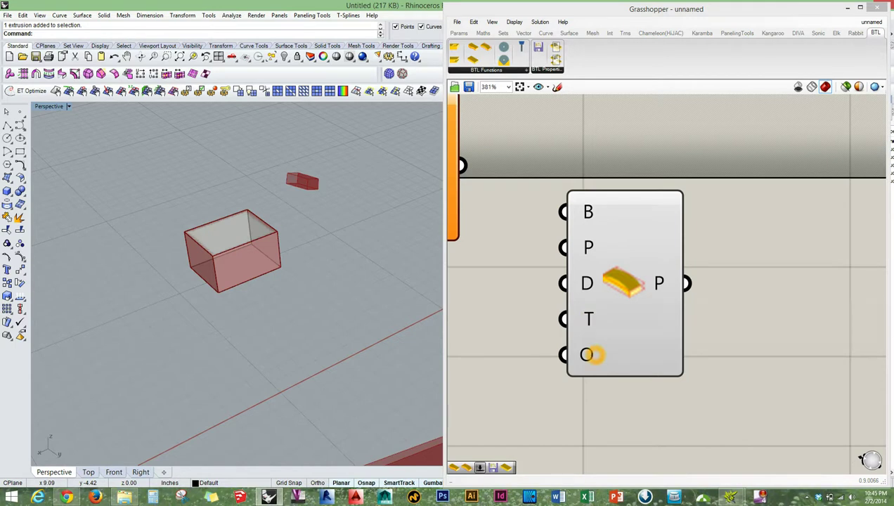
pyautogui.click(590, 354)
# Move the BTL Part from Brep component up close beside the component with inputs MC, SC, D and EXT.
pyautogui.scroll(-4, 670, 262)
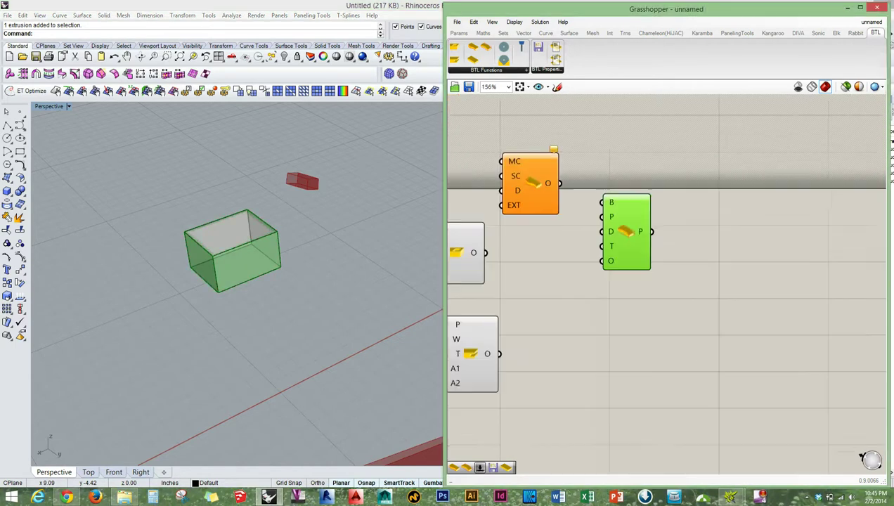
pyautogui.moveTo(634, 227); pyautogui.dragTo(627, 207)
pyautogui.click(640, 292)
pyautogui.scroll(-2, 640, 292)
pyautogui.moveTo(627, 339); pyautogui.dragTo(622, 280, button='right')
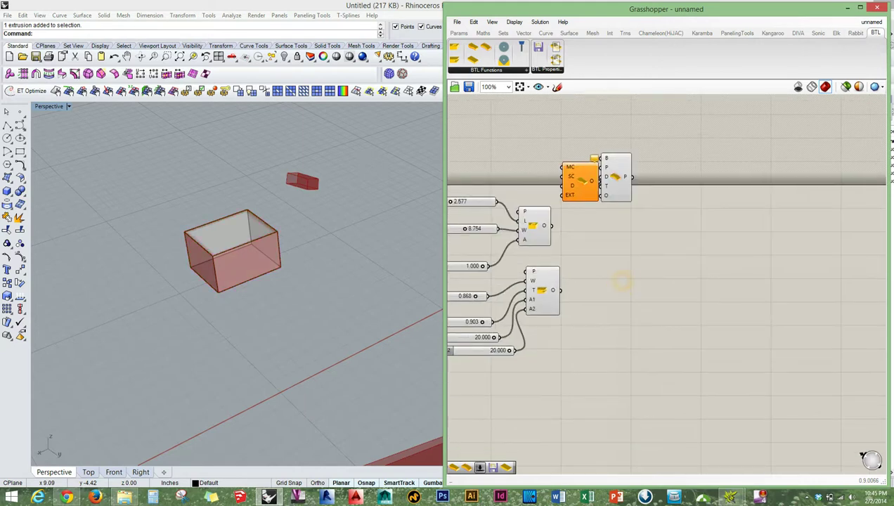
# Add a BTL Part component in the free area below and shift the BTL Part from Brep component further up.
pyautogui.moveTo(472, 62); pyautogui.dragTo(630, 269)
pyautogui.scroll(4, 642, 253)
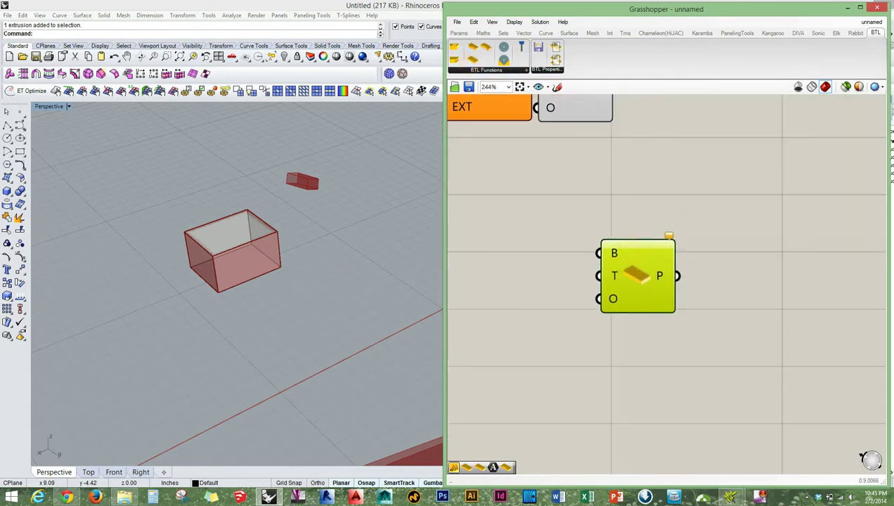
pyautogui.moveTo(593, 99); pyautogui.dragTo(598, 141)
pyautogui.moveTo(636, 281); pyautogui.dragTo(631, 405, button='right')
pyautogui.click(577, 245)
pyautogui.moveTo(571, 214); pyautogui.dragTo(572, 202, button='right')
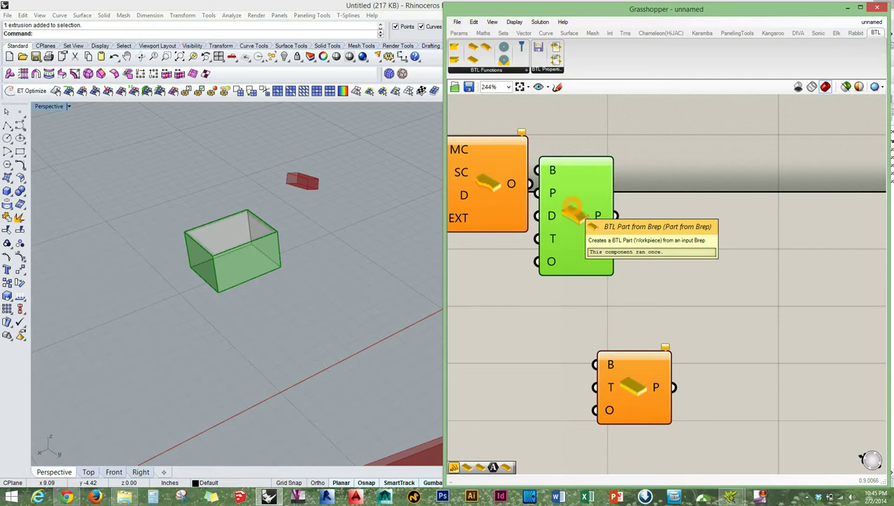
pyautogui.moveTo(573, 206); pyautogui.dragTo(574, 172)
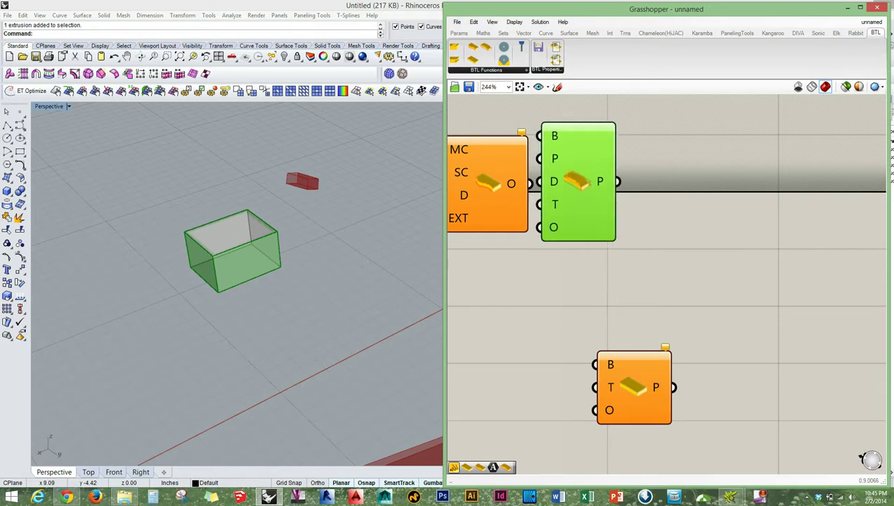
pyautogui.moveTo(608, 316); pyautogui.dragTo(601, 188, button='right')
pyautogui.click(627, 242)
pyautogui.moveTo(627, 316); pyautogui.dragTo(645, 311, button='right')
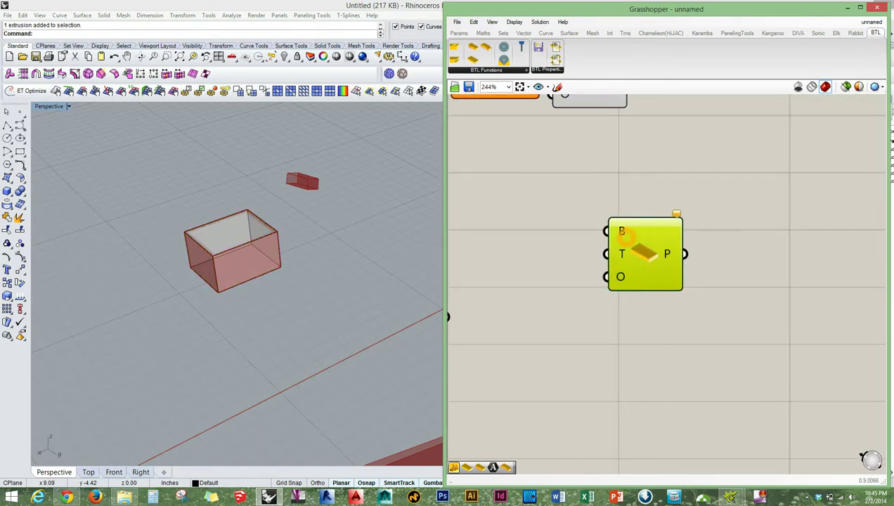
# Try to define the BTL Part's B input by drawing one box in the Perspective viewport.
pyautogui.rightClick(622, 233)
pyautogui.click(656, 357)
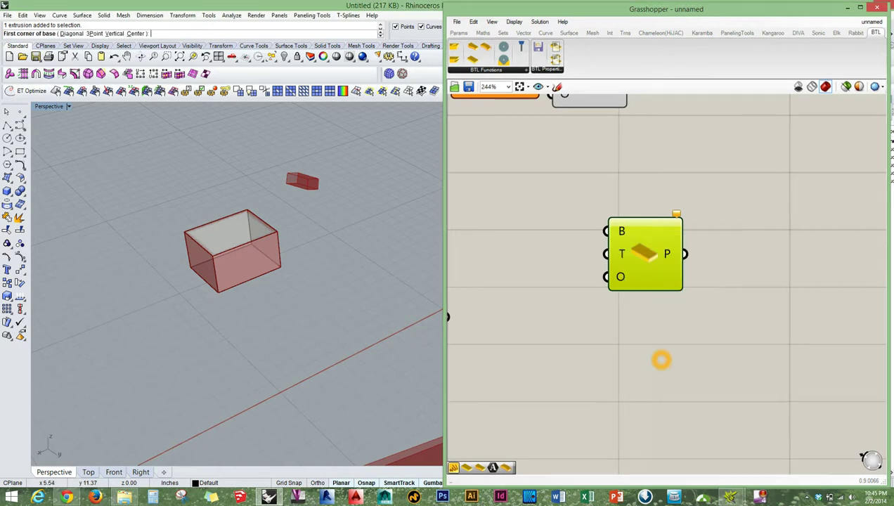
pyautogui.click(313, 304)
pyautogui.click(344, 239)
pyautogui.press('Return')
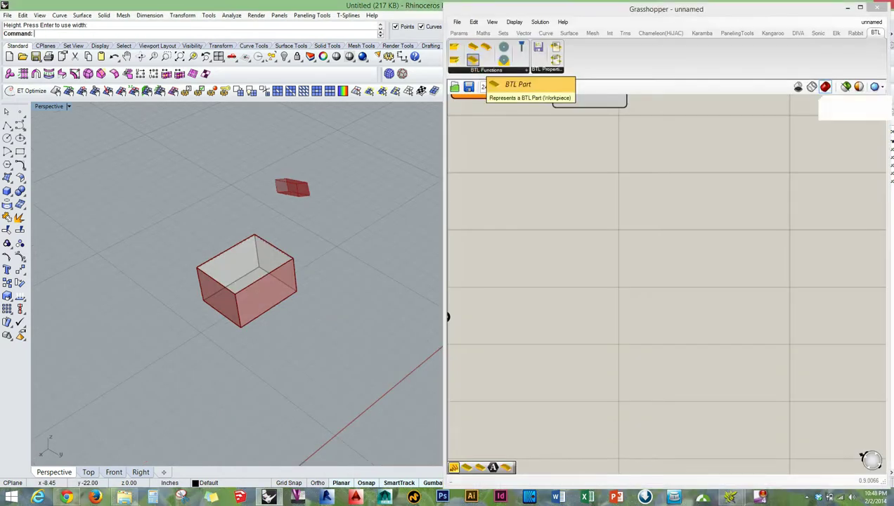
# Place a new BTL Part component on the empty canvas area and enlarge it to read its B, T and O inputs.
pyautogui.click(473, 62)
pyautogui.click(544, 214)
pyautogui.scroll(2, 545, 214)
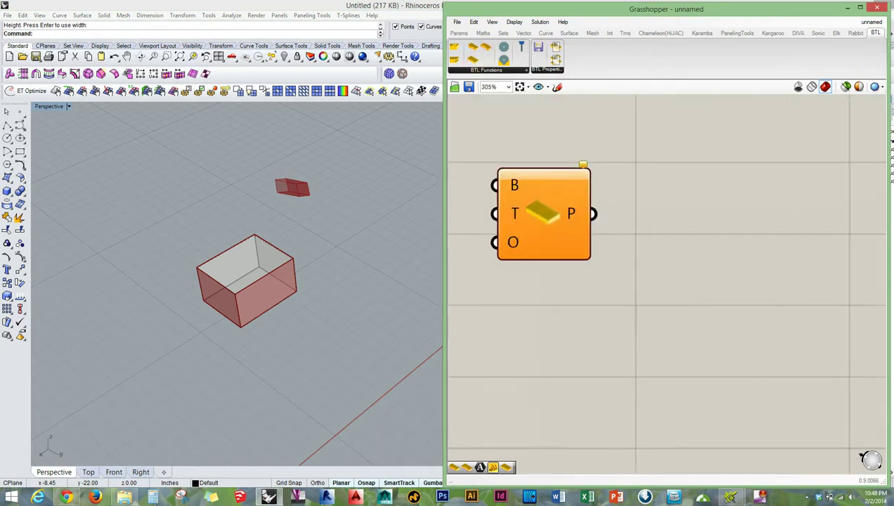
pyautogui.moveTo(544, 214); pyautogui.dragTo(571, 239, button='right')
pyautogui.moveTo(539, 206)
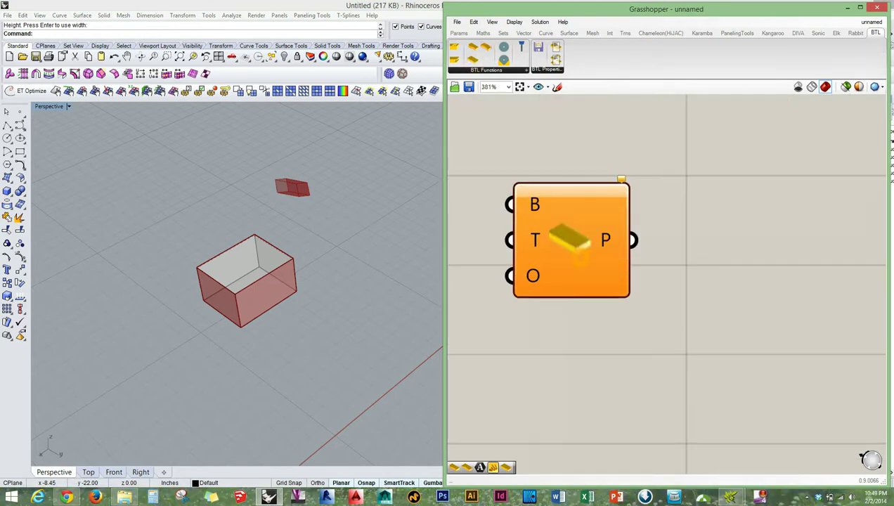
pyautogui.moveTo(578, 258); pyautogui.dragTo(592, 271)
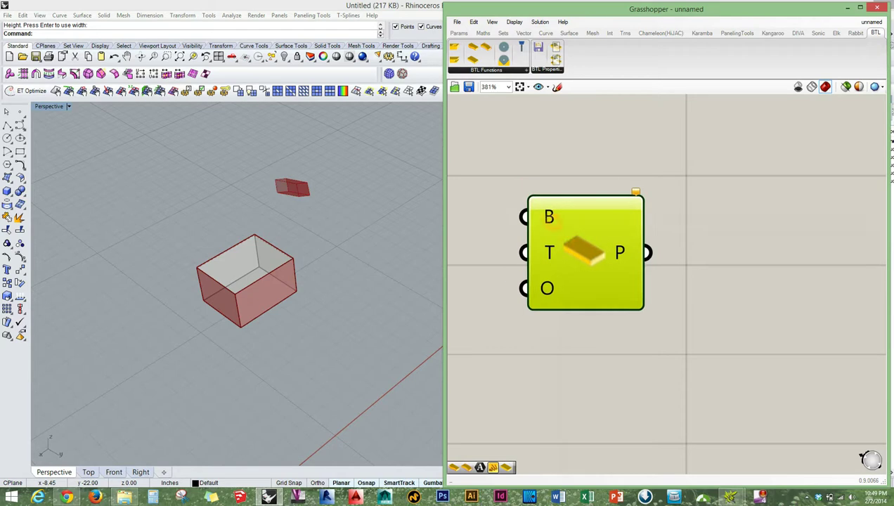
# Set one Box for the BTL Part's B input by drawing a large box beside the solid box.
pyautogui.rightClick(548, 215)
pyautogui.click(548, 216)
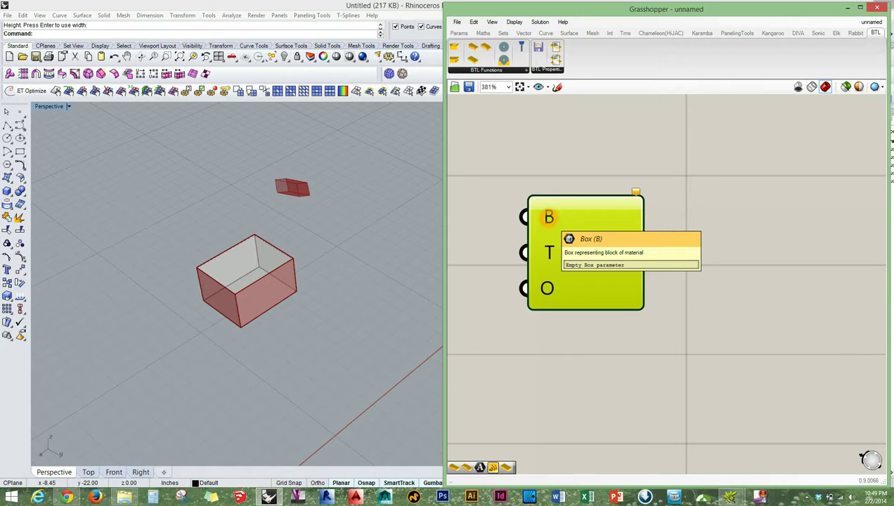
pyautogui.rightClick(548, 216)
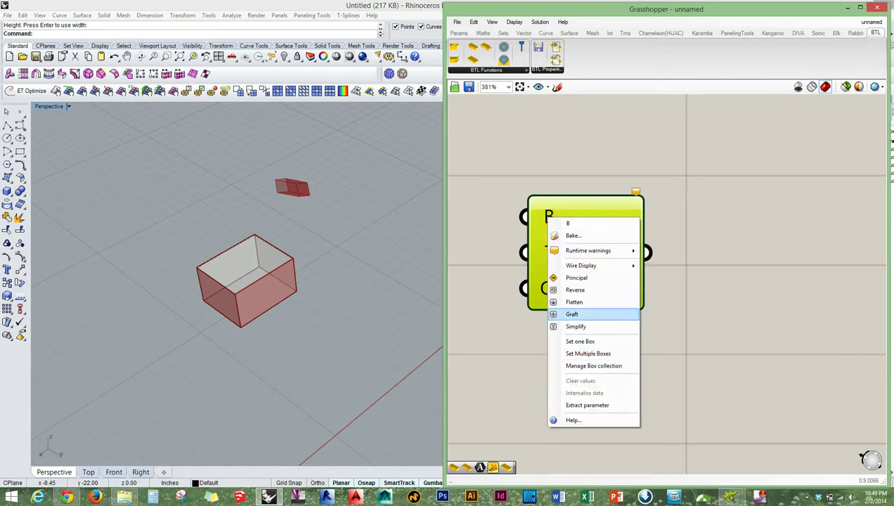
pyautogui.click(597, 340)
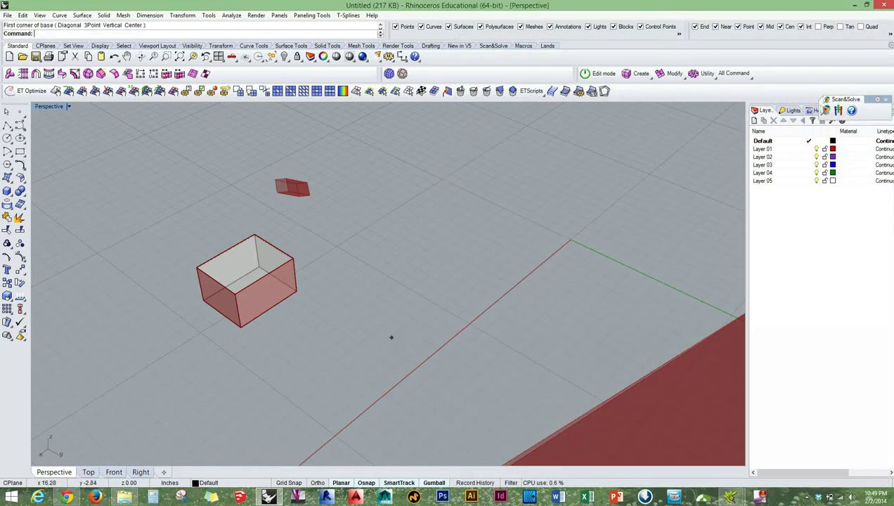
pyautogui.click(394, 336)
pyautogui.click(388, 156)
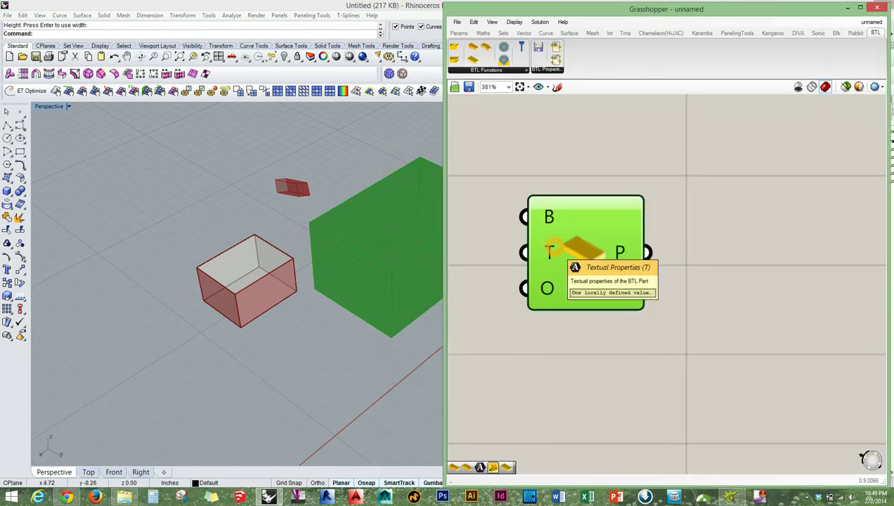
# Move the modelled solid box inside the larger box preview of the BTL Part in the Perspective viewport.
pyautogui.click(362, 337)
pyautogui.moveTo(279, 328); pyautogui.dragTo(252, 278)
pyautogui.click(278, 359)
pyautogui.keyDown('shift'); pyautogui.moveTo(279, 359); pyautogui.dragTo(166, 428, button='right'); pyautogui.keyUp('shift')
pyautogui.click(151, 364)
pyautogui.moveTo(144, 343); pyautogui.dragTo(168, 357)
pyautogui.moveTo(163, 390); pyautogui.dragTo(273, 367)
pyautogui.click(248, 444)
# Examine from several angles how the smaller Brep part sits within the larger BTL Part box.
pyautogui.moveTo(248, 444); pyautogui.dragTo(303, 358, button='right')
pyautogui.scroll(5, 328, 202)
pyautogui.moveTo(323, 204); pyautogui.dragTo(362, 253, button='right')
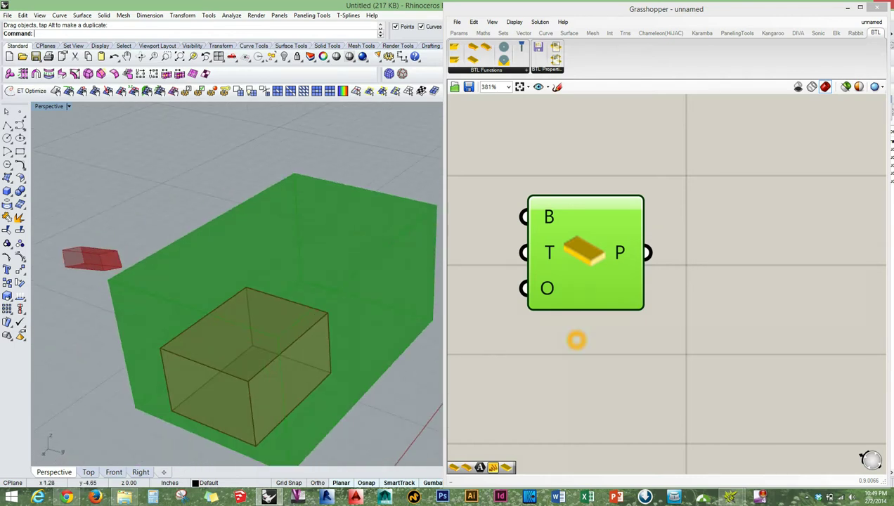
pyautogui.moveTo(362, 253); pyautogui.dragTo(353, 291, button='right')
pyautogui.scroll(-4, 351, 246)
pyautogui.keyDown('shift'); pyautogui.moveTo(257, 244); pyautogui.dragTo(342, 270, button='right'); pyautogui.keyUp('shift')
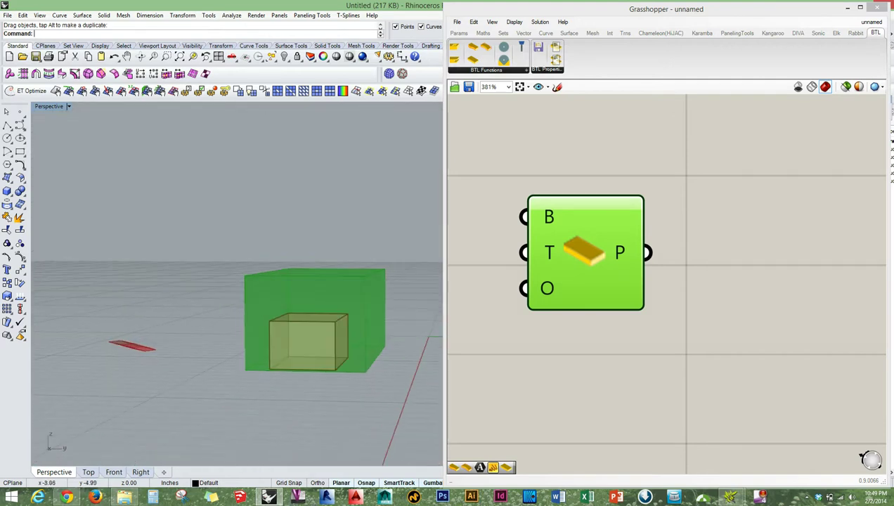
pyautogui.scroll(5, 342, 270)
pyautogui.keyDown('shift'); pyautogui.moveTo(333, 332); pyautogui.dragTo(305, 284, button='right'); pyautogui.keyUp('shift')
pyautogui.click(229, 368)
pyautogui.keyDown('shift'); pyautogui.moveTo(368, 427); pyautogui.dragTo(393, 383, button='right'); pyautogui.keyUp('shift')
pyautogui.moveTo(359, 335); pyautogui.dragTo(264, 257, button='right')
pyautogui.moveTo(281, 309)
pyautogui.mouseDown(button='right')
pyautogui.moveTo(315, 282)
pyautogui.moveTo(270, 299)
pyautogui.mouseUp(button='right')
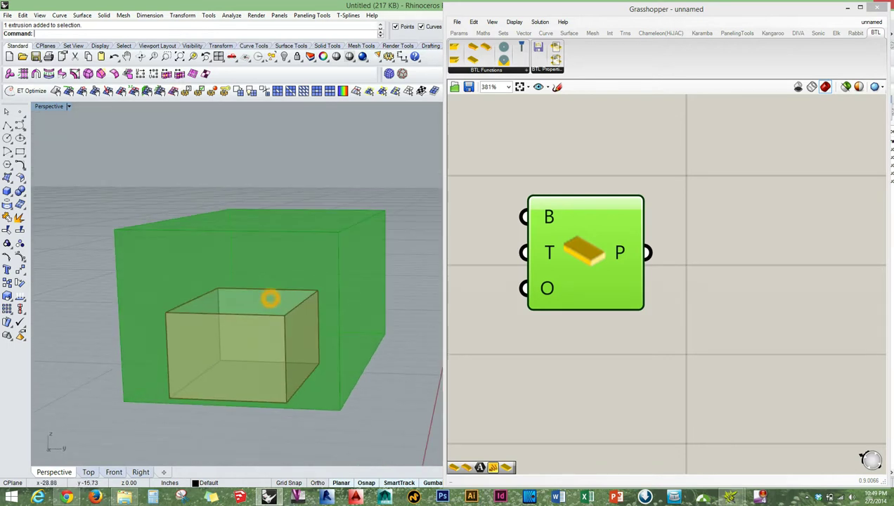
pyautogui.moveTo(335, 267); pyautogui.dragTo(328, 309, button='right')
pyautogui.moveTo(281, 295)
pyautogui.mouseDown(button='right')
pyautogui.moveTo(254, 279)
pyautogui.moveTo(349, 273)
pyautogui.moveTo(333, 312)
pyautogui.moveTo(293, 271)
pyautogui.moveTo(349, 279)
pyautogui.mouseUp(button='right')
pyautogui.scroll(-6, 269, 246)
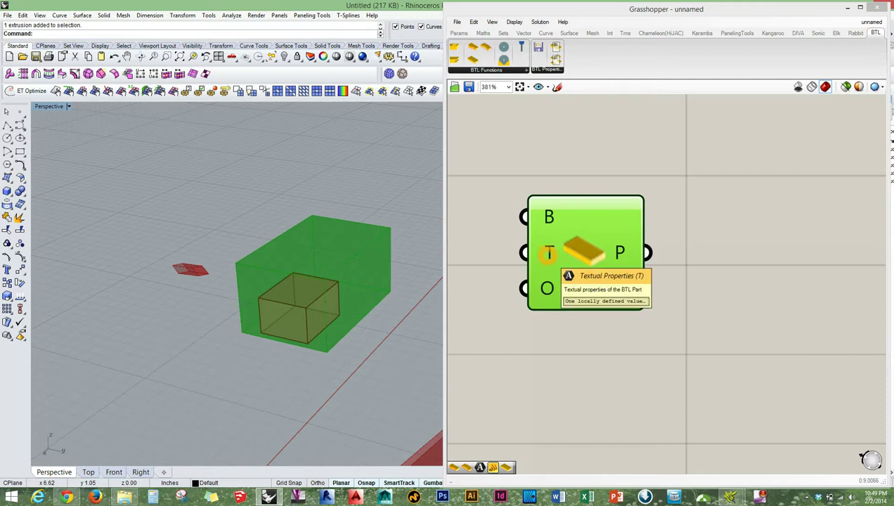
# Set the BTL Part's Textual Properties input to the text "test".
pyautogui.rightClick(547, 253)
pyautogui.moveTo(590, 338)
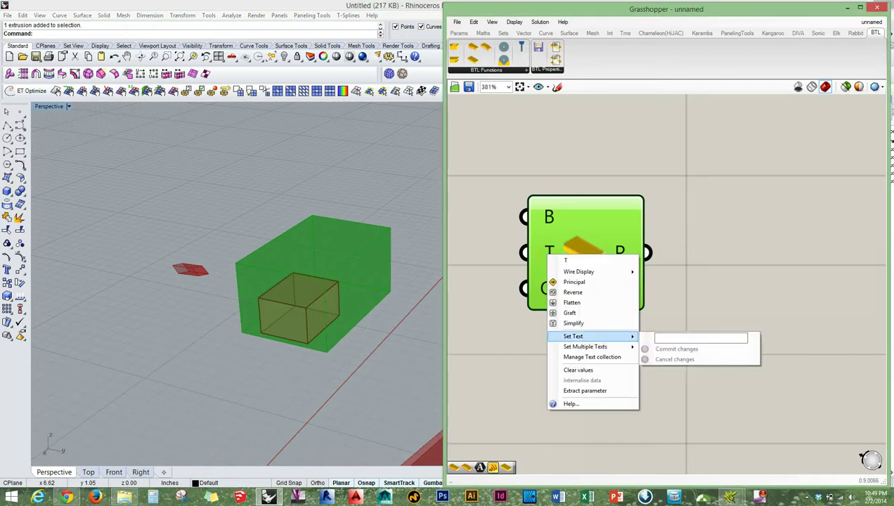
pyautogui.write('test')
pyautogui.click(673, 352)
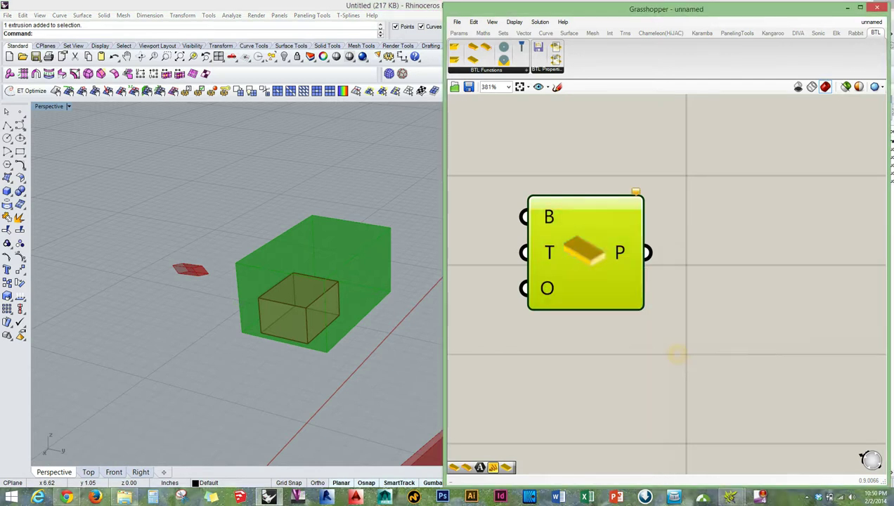
# Search for "text" and add a Text parameter next to the BTL Part component.
pyautogui.click(554, 321)
pyautogui.moveTo(554, 321); pyautogui.dragTo(660, 324, button='right')
pyautogui.doubleClick(573, 304)
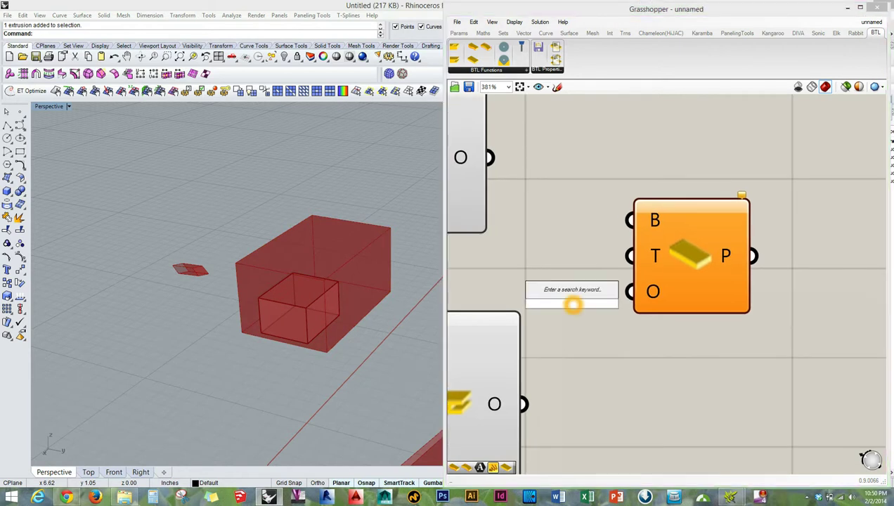
pyautogui.write('r')
pyautogui.press('BackSpace')
pyautogui.write('text')
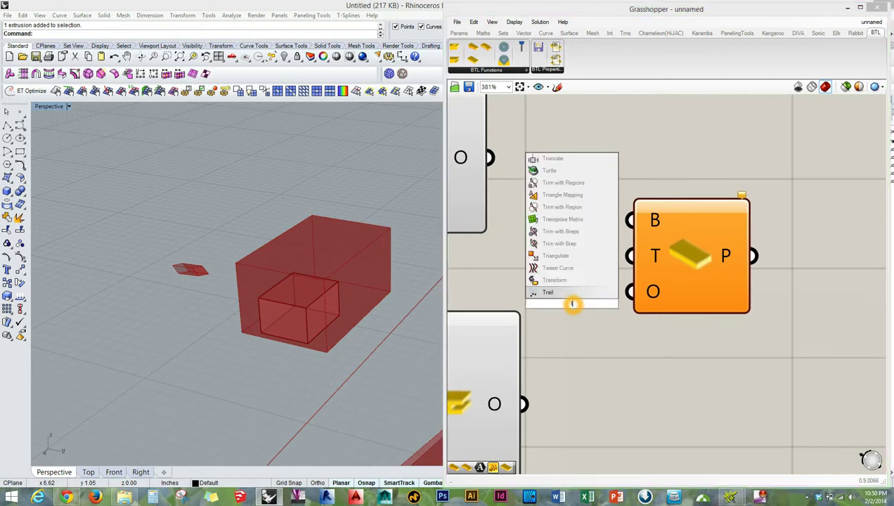
pyautogui.press('Return')
# Space the Text parameter and the BTL Part component apart, with the parameter slightly below and before the component.
pyautogui.scroll(-3, 574, 303)
pyautogui.moveTo(574, 303); pyautogui.dragTo(640, 334, button='right')
pyautogui.moveTo(639, 335); pyautogui.dragTo(622, 319)
pyautogui.moveTo(729, 387); pyautogui.dragTo(632, 268)
pyautogui.scroll(-3, 654, 302)
pyautogui.moveTo(777, 390); pyautogui.dragTo(595, 311, button='right')
pyautogui.moveTo(493, 228); pyautogui.dragTo(574, 296)
pyautogui.click(643, 314)
pyautogui.scroll(3, 578, 295)
# Set the Text parameter's value to WOODPIECE and connect it to the BTL Part's T input.
pyautogui.rightClick(556, 289)
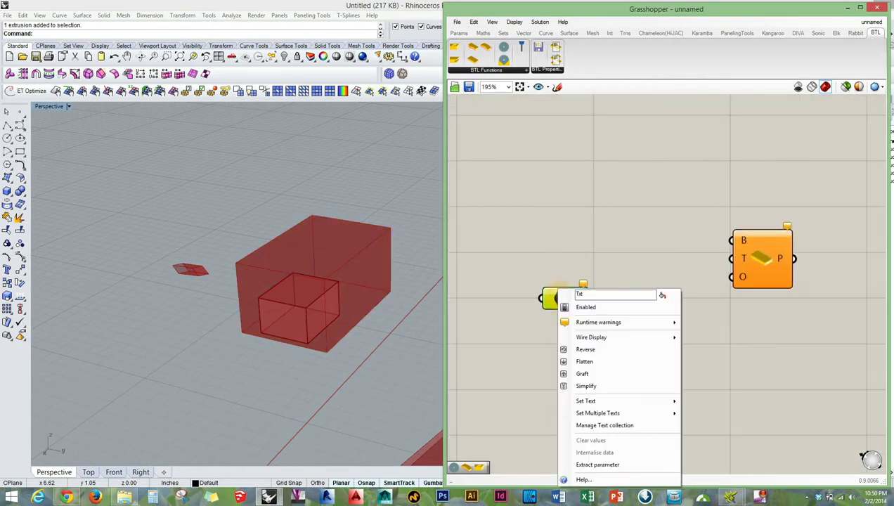
pyautogui.moveTo(640, 401)
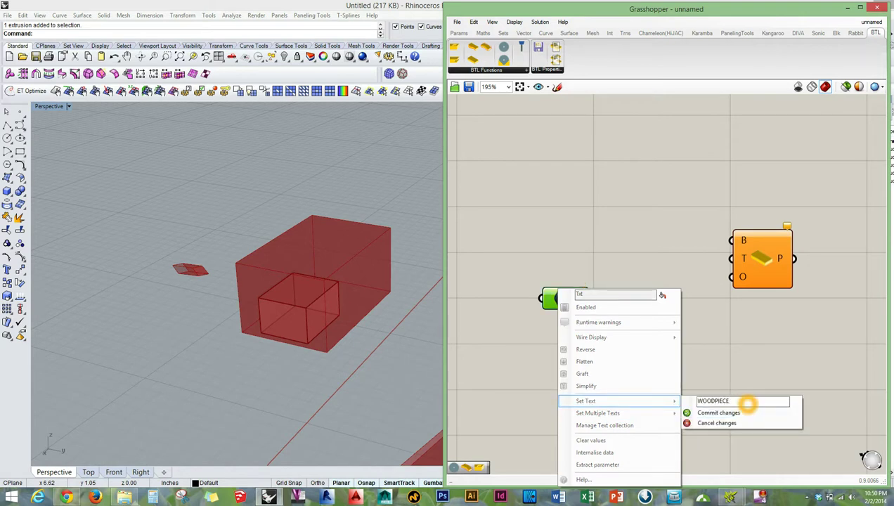
pyautogui.click(728, 413)
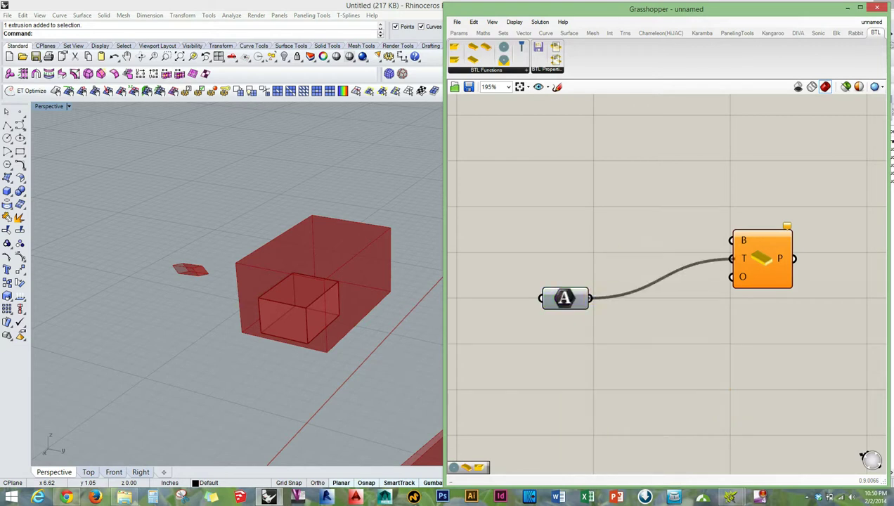
pyautogui.moveTo(541, 253); pyautogui.dragTo(640, 341)
pyautogui.scroll(-3, 610, 203)
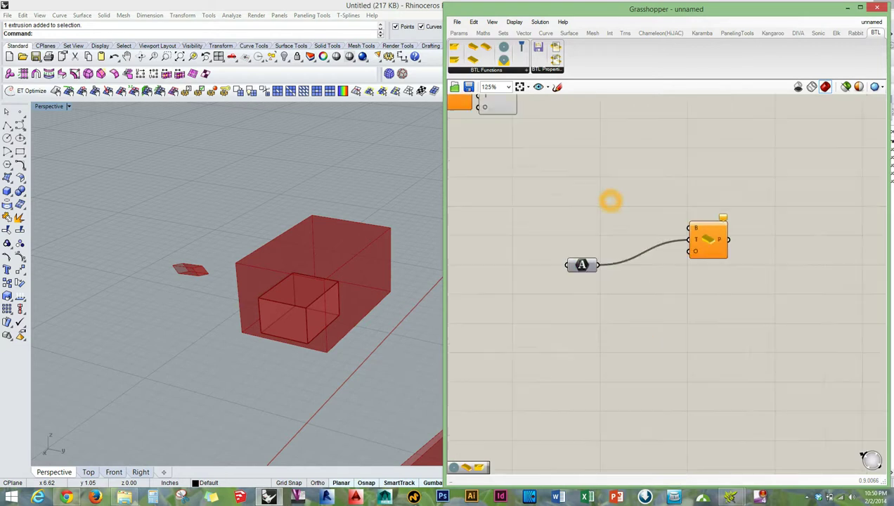
pyautogui.moveTo(640, 226); pyautogui.dragTo(638, 248, button='right')
pyautogui.moveTo(584, 229); pyautogui.dragTo(687, 296)
# Inspect the BTL Part's Operations input and the two slider-driven operation components that could feed it.
pyautogui.moveTo(676, 266)
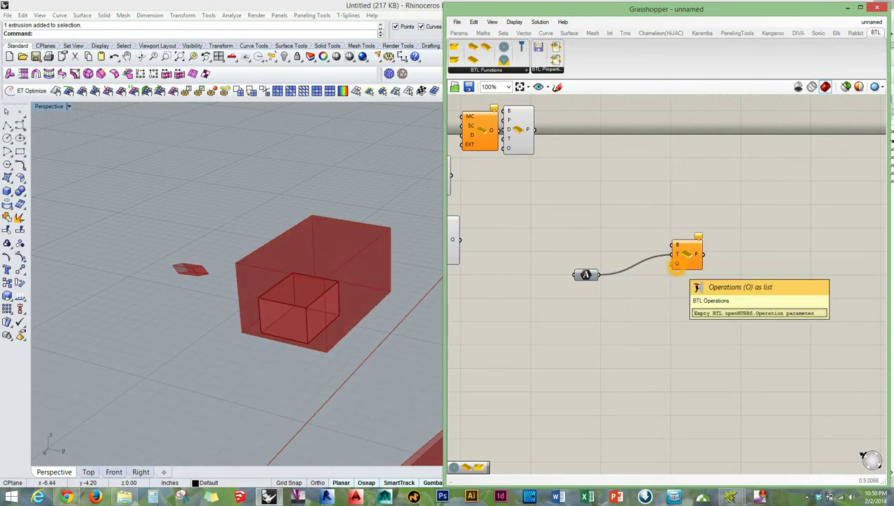
pyautogui.scroll(2, 676, 265)
pyautogui.click(676, 265)
pyautogui.click(672, 288)
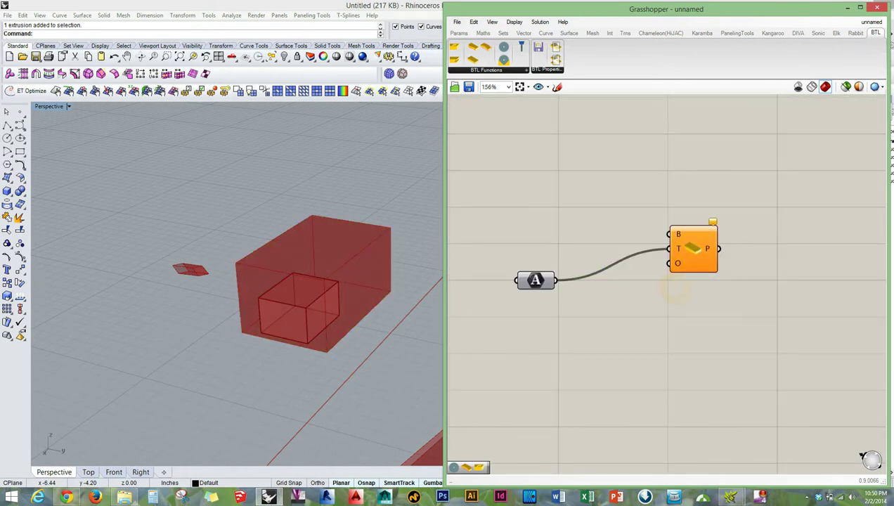
pyautogui.scroll(-5, 661, 234)
pyautogui.scroll(4, 544, 203)
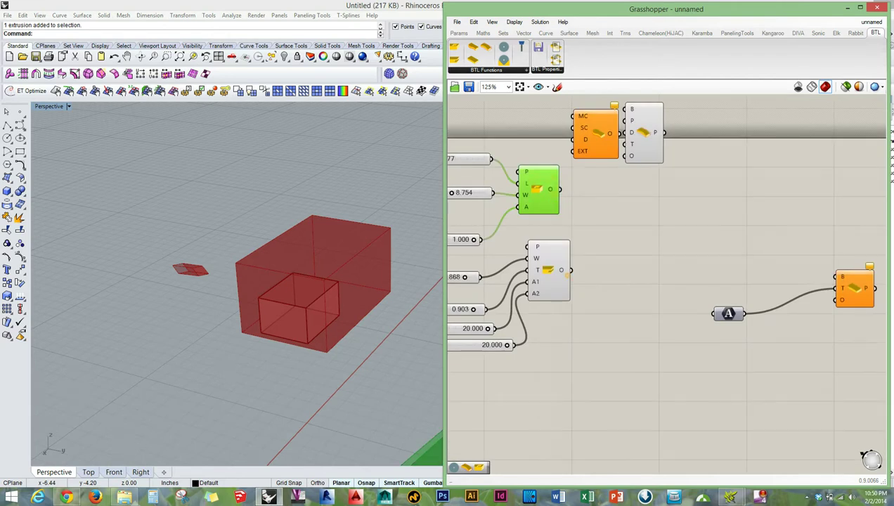
# Delete the BTL Part component and its connected Text parameter from the canvas.
pyautogui.click(563, 274)
pyautogui.click(618, 263)
pyautogui.scroll(-3, 645, 274)
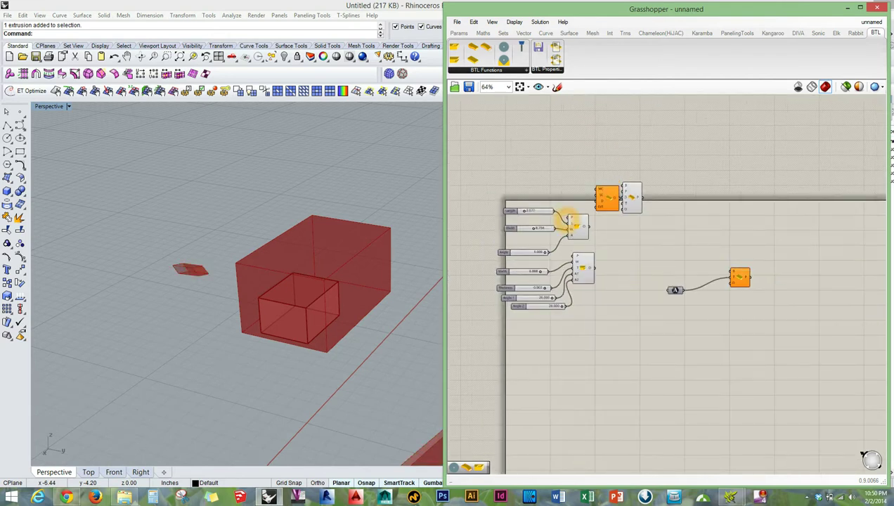
pyautogui.click(739, 277)
pyautogui.press('Delete')
pyautogui.moveTo(647, 291); pyautogui.dragTo(699, 334)
pyautogui.moveTo(660, 257); pyautogui.dragTo(708, 318)
pyautogui.press('Delete')
# Add a BTL Cut component and set its single plane by picking three points, starting with an origin at the box.
pyautogui.scroll(2, 504, 52)
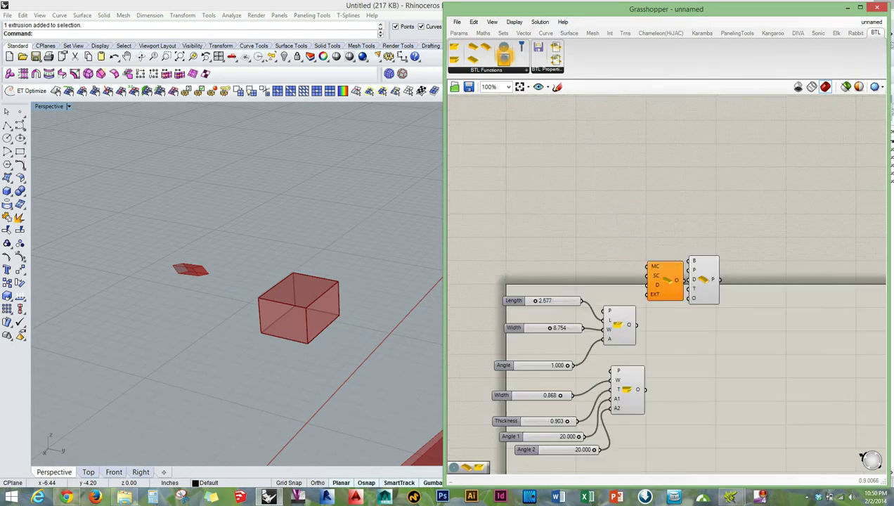
pyautogui.scroll(-3, 622, 211)
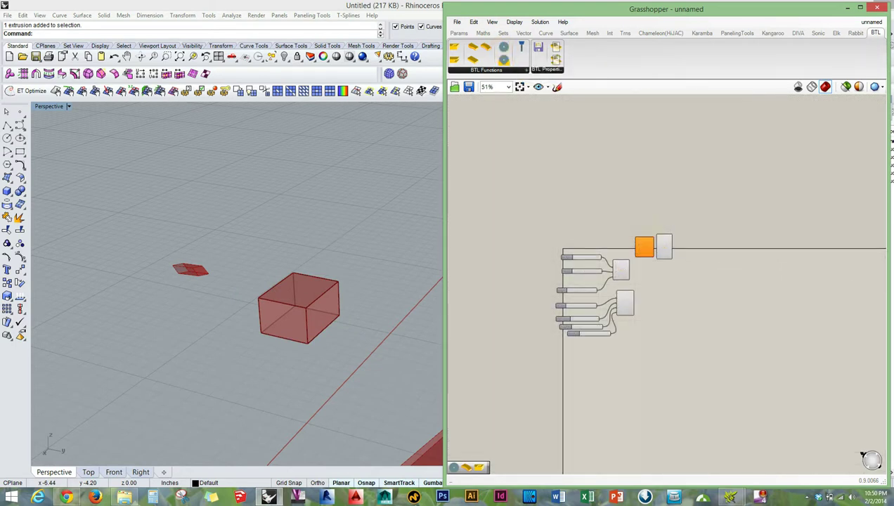
pyautogui.scroll(5, 702, 292)
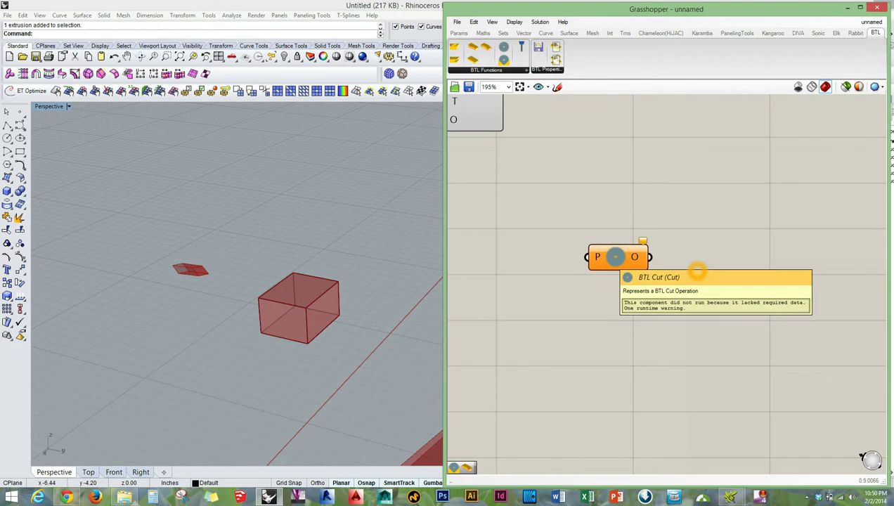
pyautogui.rightClick(615, 257)
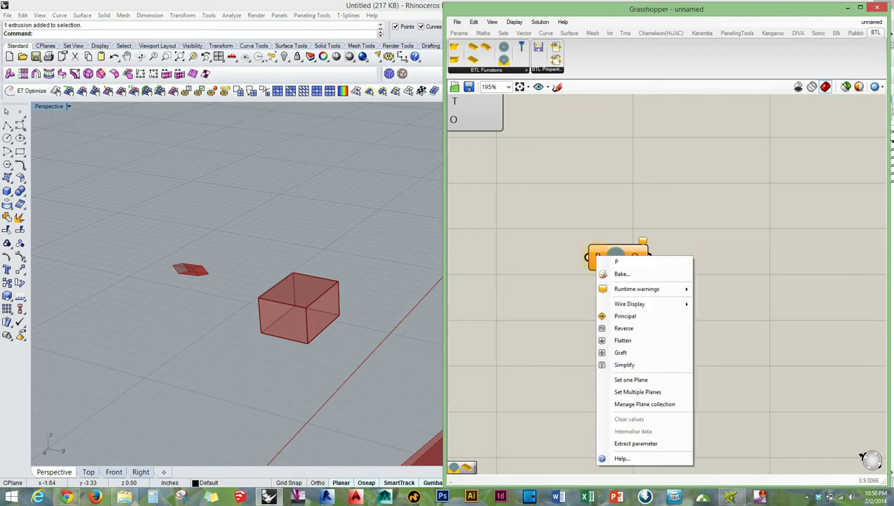
pyautogui.click(656, 378)
pyautogui.scroll(-5, 242, 280)
pyautogui.moveTo(342, 241); pyautogui.dragTo(400, 295, button='right')
pyautogui.click(307, 303)
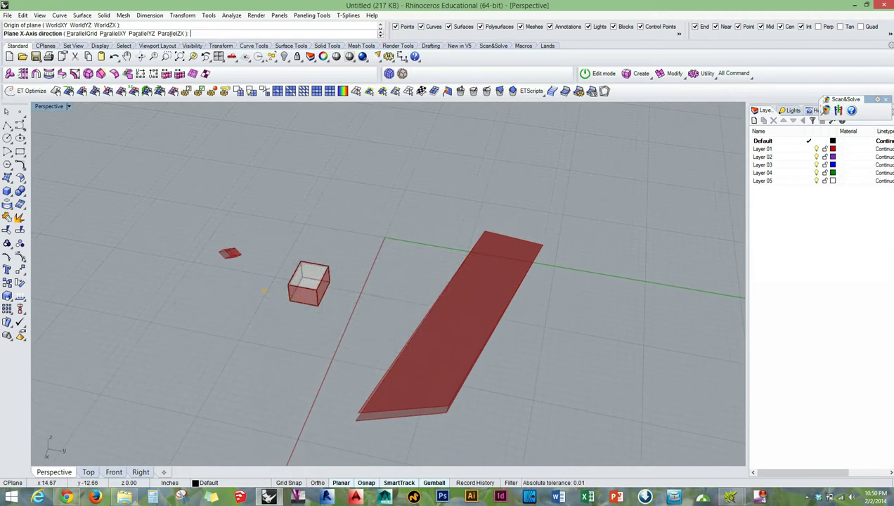
pyautogui.click(271, 242)
pyautogui.click(217, 187)
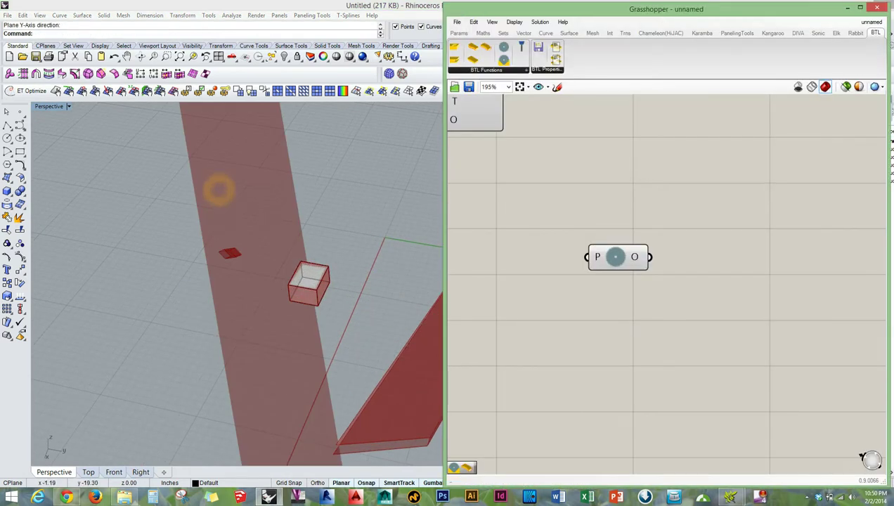
# Move the box within the Rhino model so the cut plane passes through it, and examine the cut from several sides.
pyautogui.moveTo(365, 296); pyautogui.dragTo(356, 318)
pyautogui.moveTo(401, 290); pyautogui.dragTo(330, 312)
pyautogui.click(290, 306)
pyautogui.moveTo(290, 307); pyautogui.dragTo(312, 323, button='right')
pyautogui.moveTo(321, 277)
pyautogui.mouseDown(button='right')
pyautogui.moveTo(363, 314)
pyautogui.moveTo(343, 288)
pyautogui.moveTo(313, 276)
pyautogui.moveTo(296, 249)
pyautogui.moveTo(305, 235)
pyautogui.moveTo(293, 263)
pyautogui.moveTo(348, 281)
pyautogui.moveTo(260, 252)
pyautogui.moveTo(231, 258)
pyautogui.moveTo(141, 142)
pyautogui.mouseUp(button='right')
pyautogui.rightClick(839, 247)
pyautogui.moveTo(213, 257)
pyautogui.mouseDown(button='right')
pyautogui.moveTo(254, 278)
pyautogui.moveTo(372, 184)
pyautogui.mouseUp(button='right')
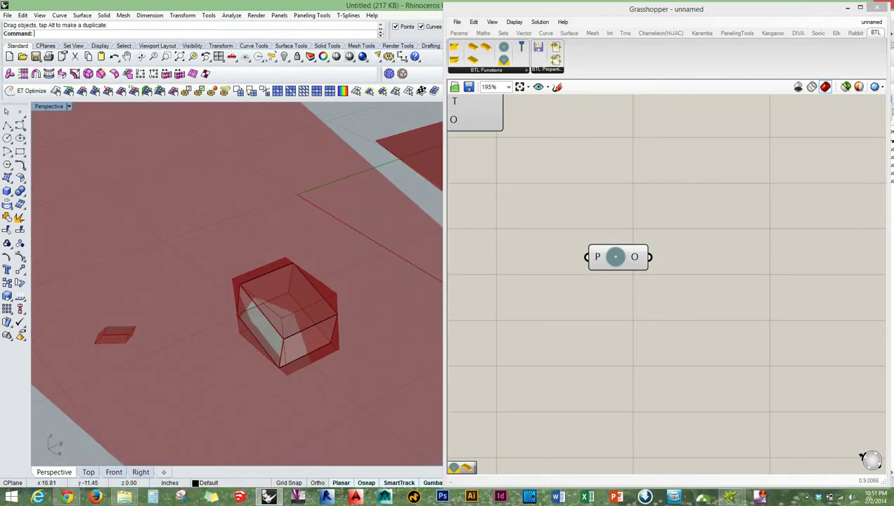
pyautogui.moveTo(649, 256); pyautogui.dragTo(589, 212)
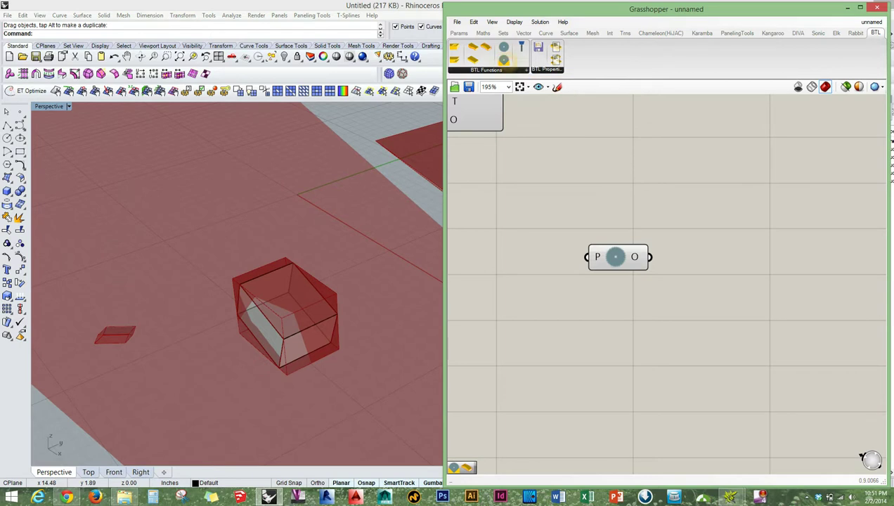
# Add the two-plane cut component with inputs P1 and P2 below the BTL Cut component.
pyautogui.moveTo(503, 60); pyautogui.dragTo(599, 434)
pyautogui.click(284, 320)
pyautogui.moveTo(285, 320)
pyautogui.keyDown('shift'); pyautogui.mouseDown(button='right')
pyautogui.moveTo(240, 228)
pyautogui.moveTo(315, 429)
pyautogui.moveTo(340, 299)
pyautogui.moveTo(344, 327)
pyautogui.moveTo(306, 302)
pyautogui.moveTo(301, 314)
pyautogui.mouseUp(button='right'); pyautogui.keyUp('shift')
pyautogui.moveTo(607, 452); pyautogui.dragTo(517, 331)
pyautogui.click(596, 341)
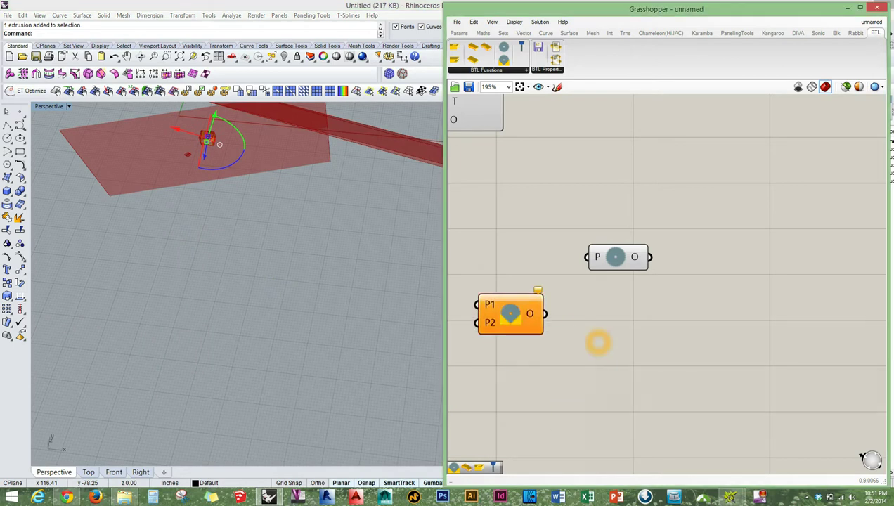
pyautogui.moveTo(595, 342); pyautogui.dragTo(657, 348, button='right')
# Move the two-plane cut component up so it sits beside the BTL Cut component.
pyautogui.click(575, 314)
pyautogui.scroll(2, 536, 277)
pyautogui.click(392, 285)
pyautogui.scroll(-8, 385, 288)
pyautogui.moveTo(375, 288); pyautogui.dragTo(404, 297, button='right')
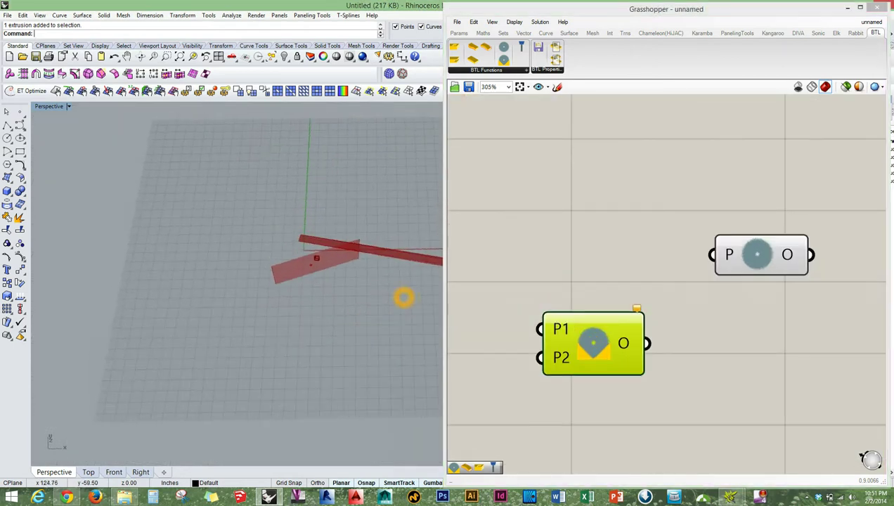
pyautogui.scroll(6, 402, 297)
pyautogui.moveTo(578, 330); pyautogui.dragTo(581, 267)
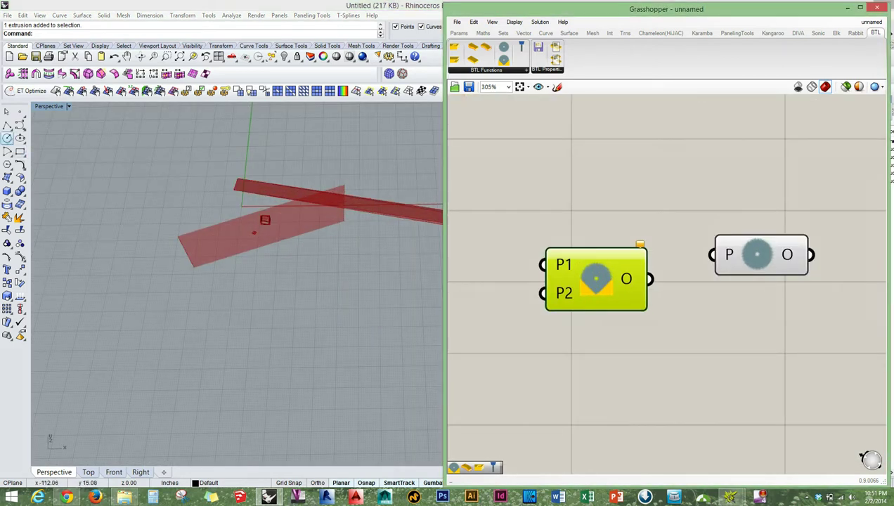
# Draw a closed polyline in open space with a V-shaped notch in its upper edge to illustrate a double cut.
pyautogui.click(7, 124)
pyautogui.click(180, 334)
pyautogui.click(167, 394)
pyautogui.click(311, 409)
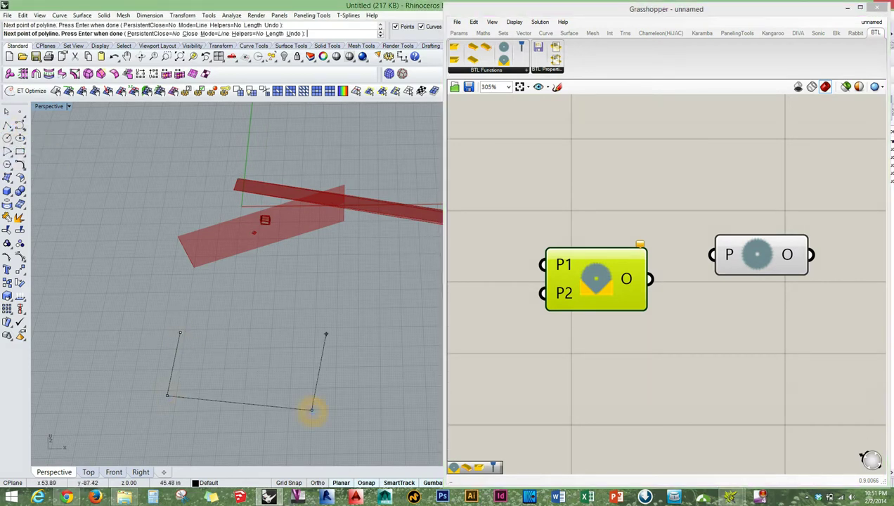
pyautogui.click(181, 335)
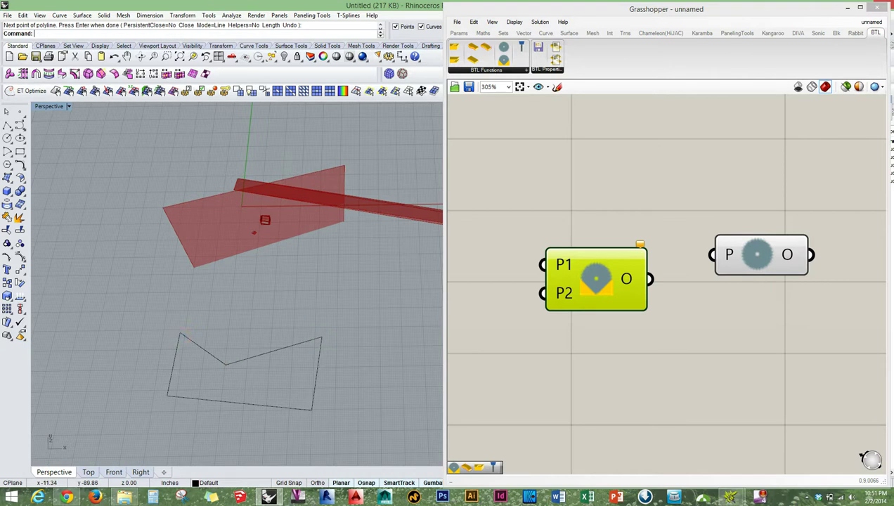
# Set one plane for the two-plane cut's P1 input by picking three points beside the notched polyline.
pyautogui.keyDown('shift'); pyautogui.moveTo(345, 292); pyautogui.dragTo(309, 275, button='right'); pyautogui.keyUp('shift')
pyautogui.rightClick(565, 270)
pyautogui.click(567, 263)
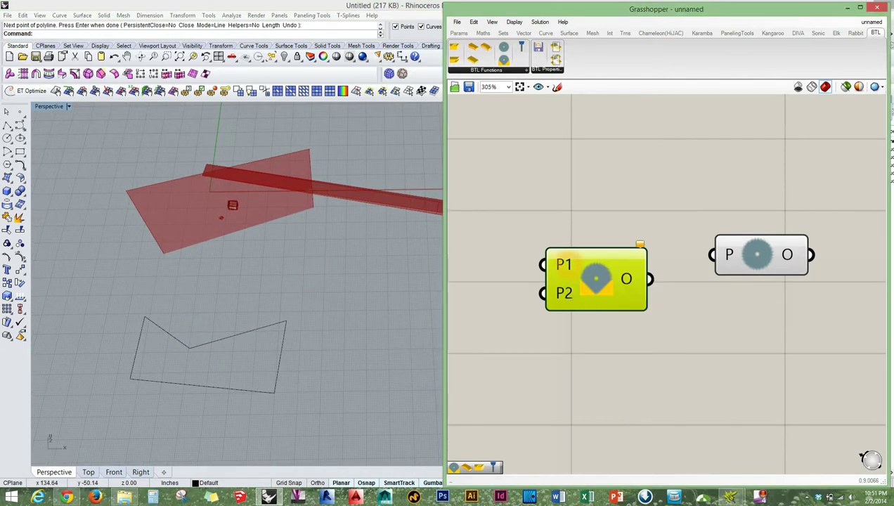
pyautogui.rightClick(562, 261)
pyautogui.click(620, 390)
pyautogui.click(343, 333)
pyautogui.click(361, 295)
pyautogui.click(338, 281)
# Set one plane for the two-plane cut's P2 input, angled against the first plane.
pyautogui.rightClick(562, 264)
pyautogui.click(604, 398)
pyautogui.click(371, 331)
pyautogui.click(372, 279)
pyautogui.click(430, 248)
# Move the notched polyline across the two angled cut planes for comparison and delete it.
pyautogui.moveTo(420, 279); pyautogui.dragTo(250, 295, button='right')
pyautogui.scroll(-5, 309, 256)
pyautogui.moveTo(331, 274); pyautogui.dragTo(309, 270, button='right')
pyautogui.scroll(6, 290, 273)
pyautogui.moveTo(281, 214); pyautogui.dragTo(265, 200, button='right')
pyautogui.moveTo(357, 214); pyautogui.dragTo(424, 339, button='right')
pyautogui.moveTo(423, 339); pyautogui.dragTo(357, 256)
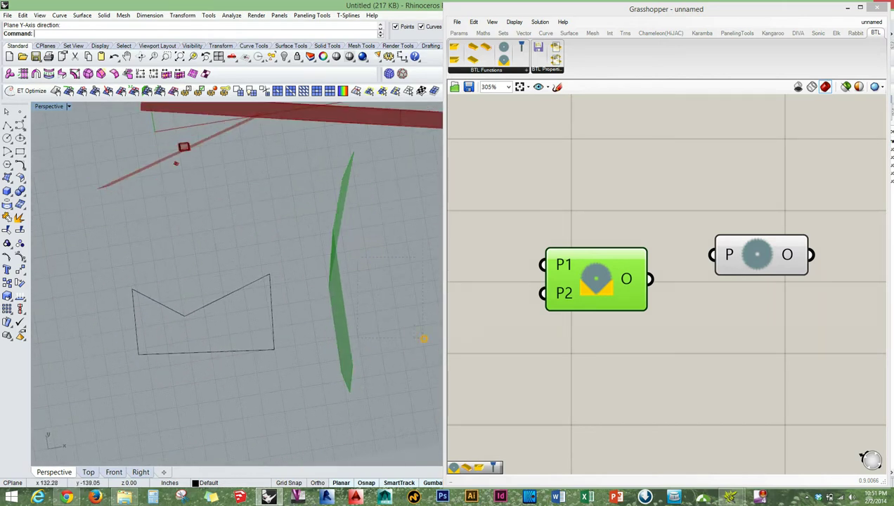
pyautogui.moveTo(264, 380); pyautogui.dragTo(131, 287)
pyautogui.keyDown('shift'); pyautogui.moveTo(269, 216); pyautogui.dragTo(260, 257, button='right'); pyautogui.keyUp('shift')
pyautogui.moveTo(293, 408); pyautogui.dragTo(169, 317)
pyautogui.moveTo(200, 342); pyautogui.dragTo(310, 295)
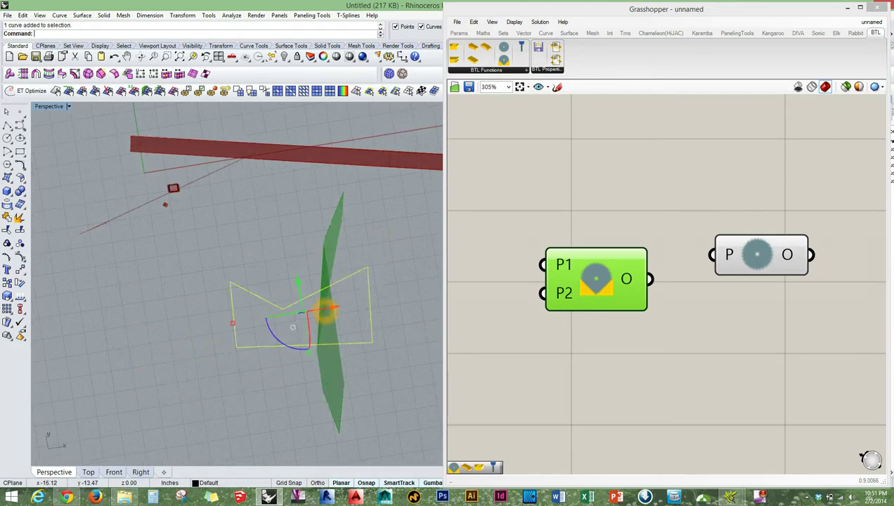
pyautogui.press('Delete')
# Move both cut components next to the slider-driven operation components and add a drill component below them.
pyautogui.moveTo(524, 169); pyautogui.dragTo(824, 307)
pyautogui.scroll(-4, 563, 202)
pyautogui.moveTo(563, 204); pyautogui.dragTo(601, 240, button='right')
pyautogui.moveTo(614, 271); pyautogui.dragTo(569, 198)
pyautogui.click(597, 239)
pyautogui.moveTo(693, 232); pyautogui.dragTo(578, 220)
pyautogui.click(632, 283)
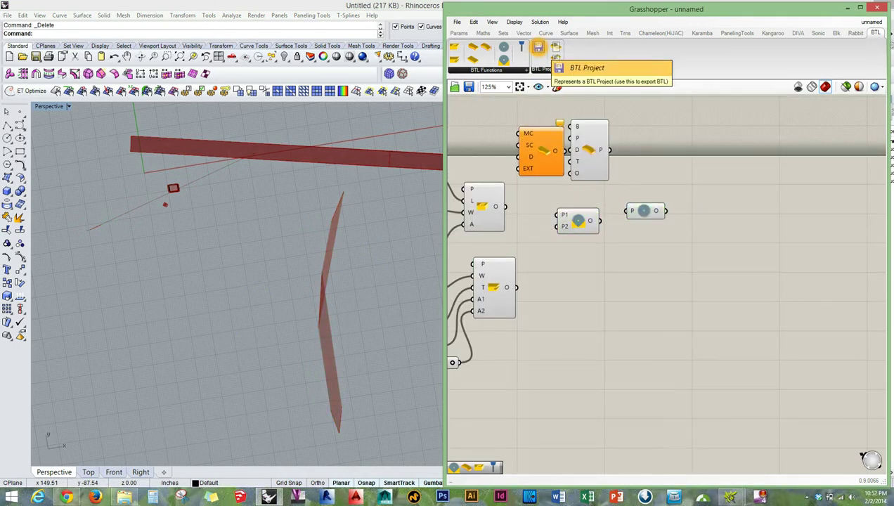
pyautogui.moveTo(521, 48); pyautogui.dragTo(655, 341)
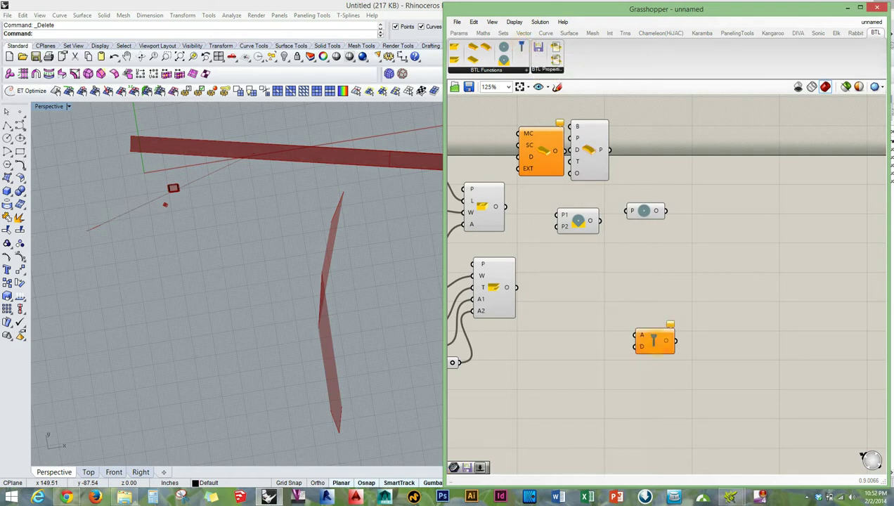
pyautogui.scroll(1, 656, 341)
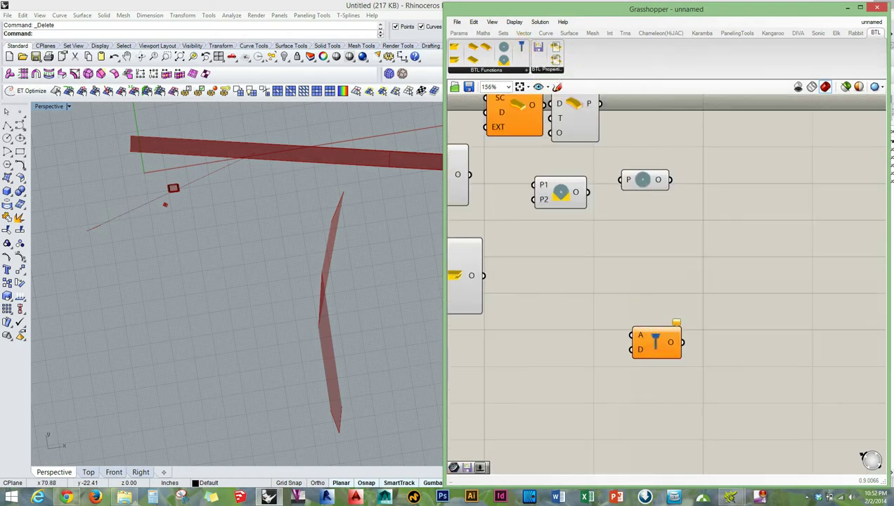
# Move the box to clear space in the Rhino model, away from the cut planes.
pyautogui.keyDown('shift'); pyautogui.moveTo(119, 172); pyautogui.dragTo(283, 290, button='right'); pyautogui.keyUp('shift')
pyautogui.scroll(8, 281, 307)
pyautogui.scroll(-6, 342, 287)
pyautogui.scroll(5, 268, 267)
pyautogui.click(293, 292)
pyautogui.moveTo(269, 314); pyautogui.dragTo(88, 440)
pyautogui.keyDown('shift'); pyautogui.moveTo(91, 436); pyautogui.dragTo(244, 270, button='right'); pyautogui.keyUp('shift')
pyautogui.moveTo(274, 231); pyautogui.dragTo(122, 339)
pyautogui.click(240, 264)
pyautogui.keyDown('shift'); pyautogui.moveTo(240, 264); pyautogui.dragTo(324, 228, button='right'); pyautogui.keyUp('shift')
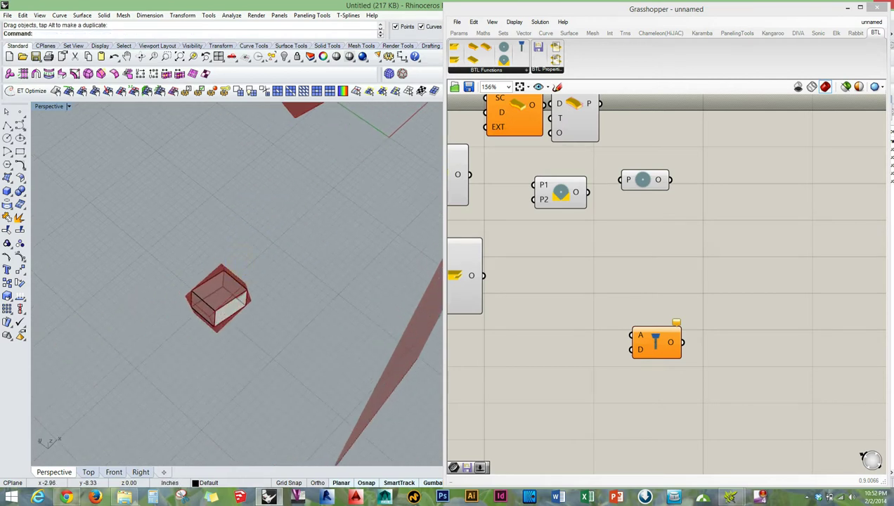
# Delete the part component with inputs B, P, D, T and O beside the contour operation component.
pyautogui.moveTo(598, 274); pyautogui.dragTo(623, 329, button='right')
pyautogui.moveTo(664, 187); pyautogui.dragTo(597, 153)
pyautogui.click(620, 307)
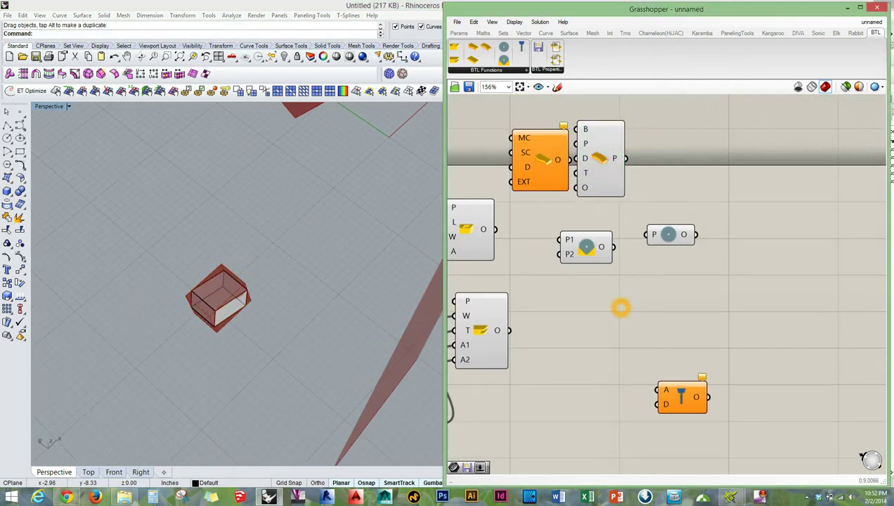
pyautogui.moveTo(621, 307); pyautogui.dragTo(628, 297, button='right')
pyautogui.click(608, 149)
pyautogui.press('Delete')
pyautogui.moveTo(273, 355); pyautogui.dragTo(273, 268, button='right')
# Move the drill component up directly beside the contour operation component.
pyautogui.moveTo(684, 385); pyautogui.dragTo(636, 342)
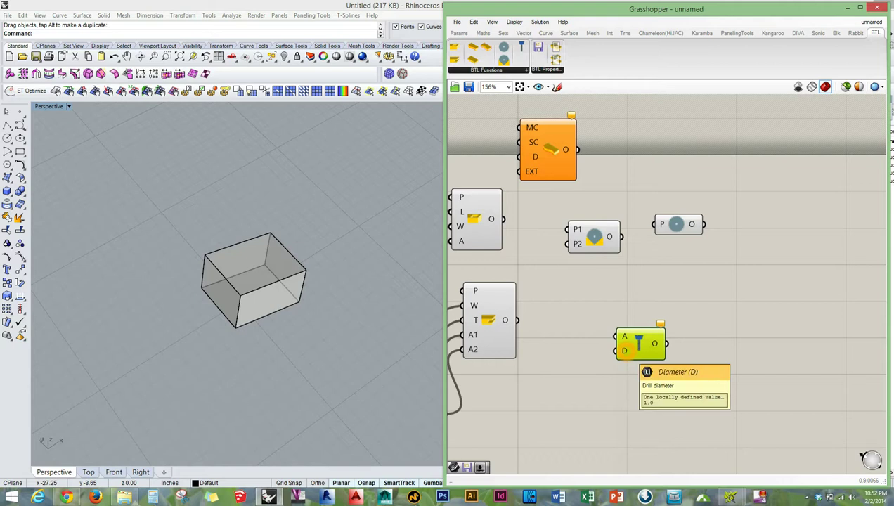
pyautogui.moveTo(635, 351); pyautogui.dragTo(654, 280)
pyautogui.click(648, 351)
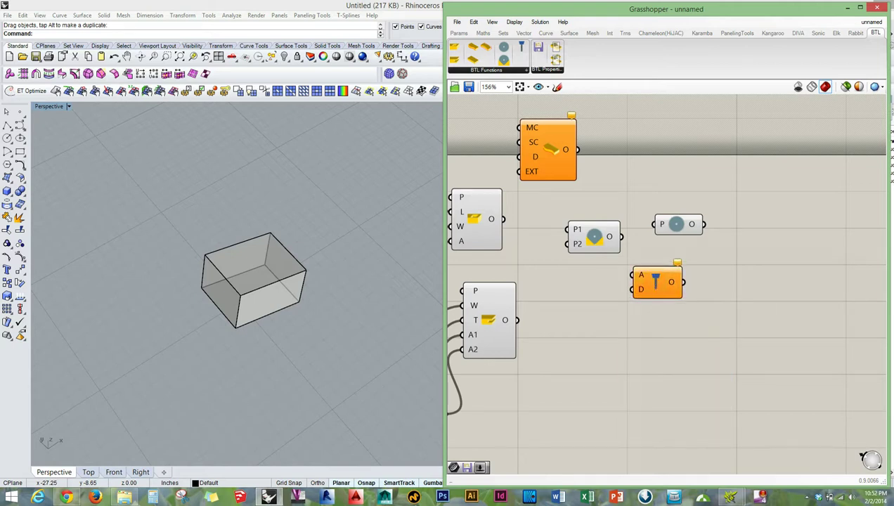
pyautogui.moveTo(655, 281); pyautogui.dragTo(640, 256, button='right')
pyautogui.moveTo(637, 260); pyautogui.dragTo(605, 137)
pyautogui.moveTo(647, 114); pyautogui.dragTo(637, 223, button='right')
pyautogui.moveTo(594, 243)
pyautogui.mouseDown()
pyautogui.moveTo(586, 229)
pyautogui.moveTo(596, 244)
pyautogui.mouseUp()
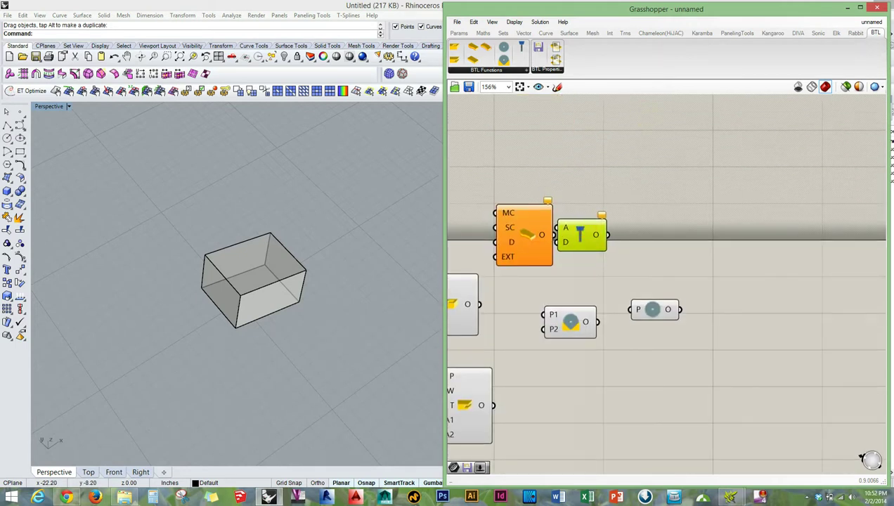
pyautogui.click(604, 182)
# Add a BTL Project component in the empty canvas area beyond the operation components.
pyautogui.scroll(-2, 604, 182)
pyautogui.moveTo(650, 236); pyautogui.dragTo(622, 220, button='right')
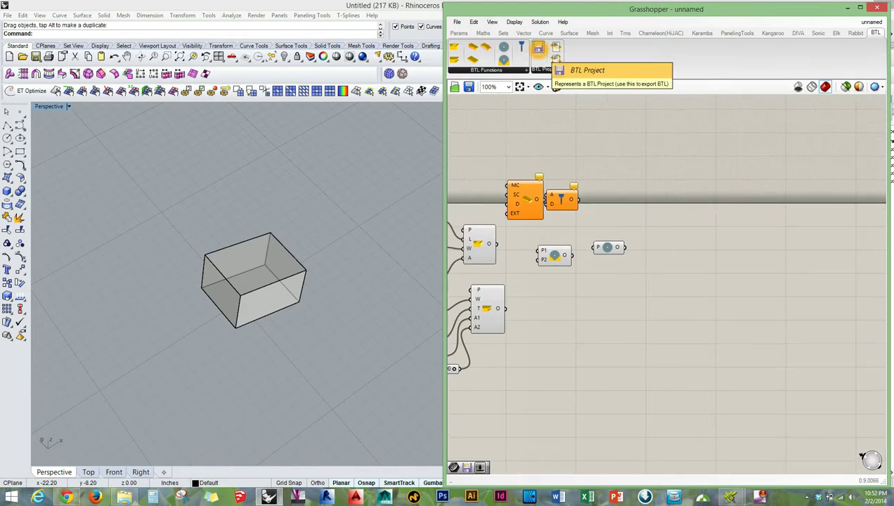
pyautogui.click(538, 48)
pyautogui.scroll(-5, 646, 308)
pyautogui.click(660, 309)
pyautogui.scroll(6, 661, 309)
pyautogui.moveTo(708, 315); pyautogui.dragTo(668, 309, button='right')
pyautogui.scroll(5, 621, 306)
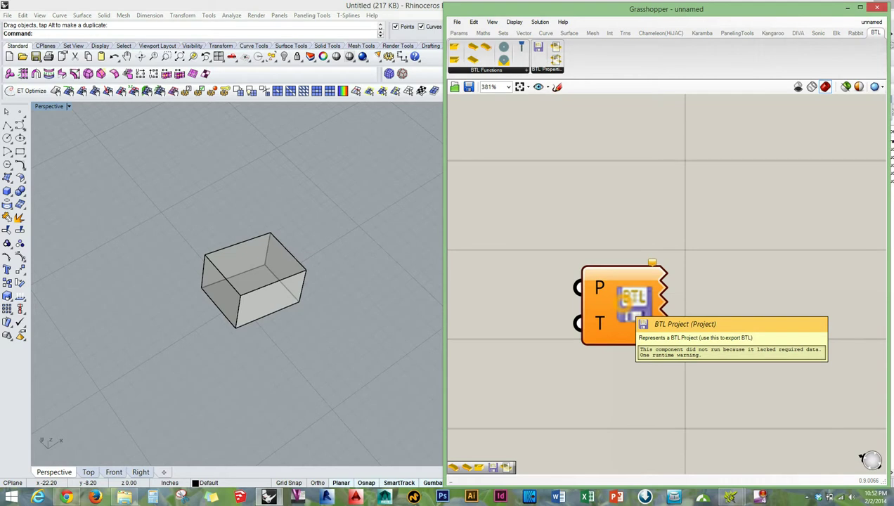
# Select the group of operation components and sliders, and move the BTL Project component farther away from them.
pyautogui.scroll(-9, 625, 303)
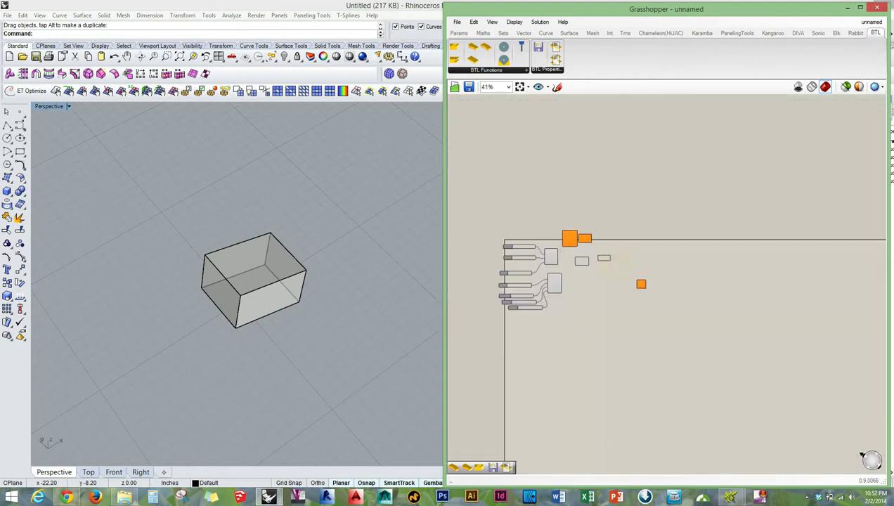
pyautogui.moveTo(603, 352); pyautogui.dragTo(603, 352)
pyautogui.moveTo(689, 334); pyautogui.dragTo(735, 334, button='right')
pyautogui.scroll(-2, 787, 316)
pyautogui.moveTo(797, 316); pyautogui.dragTo(655, 290, button='right')
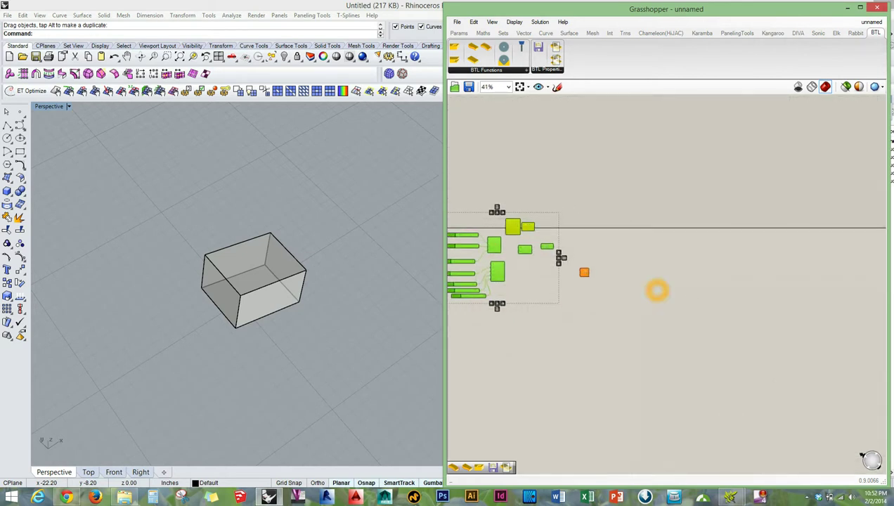
pyautogui.moveTo(584, 272); pyautogui.dragTo(642, 267)
pyautogui.scroll(8, 720, 294)
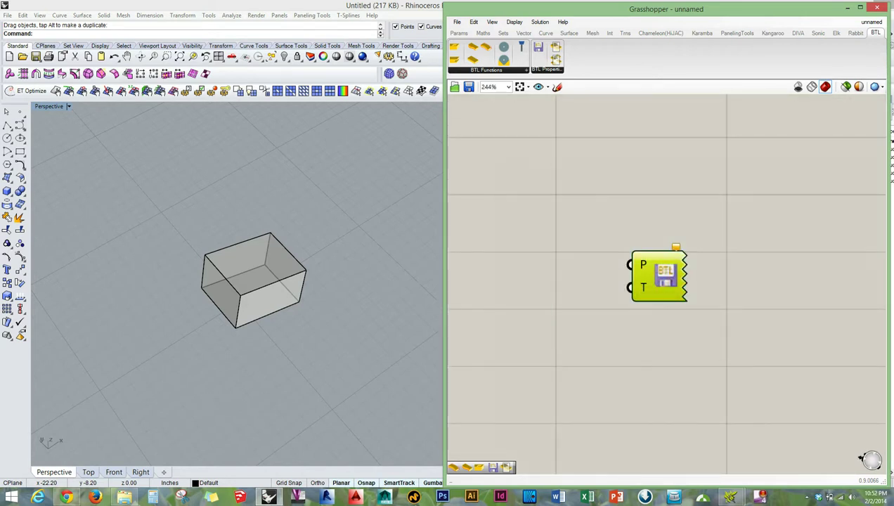
pyautogui.scroll(-4, 612, 303)
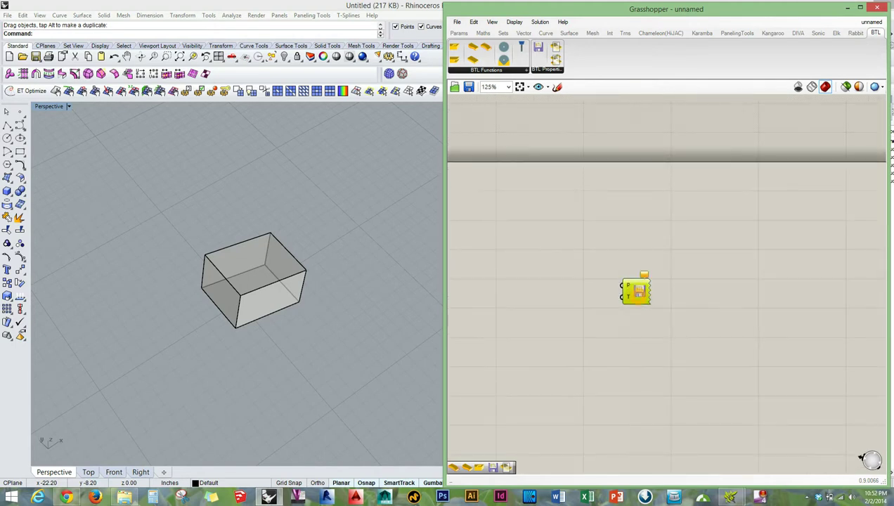
pyautogui.scroll(-3, 639, 291)
pyautogui.scroll(9, 640, 263)
pyautogui.scroll(-8, 618, 271)
pyautogui.scroll(5, 613, 273)
pyautogui.scroll(-5, 612, 273)
pyautogui.scroll(5, 824, 273)
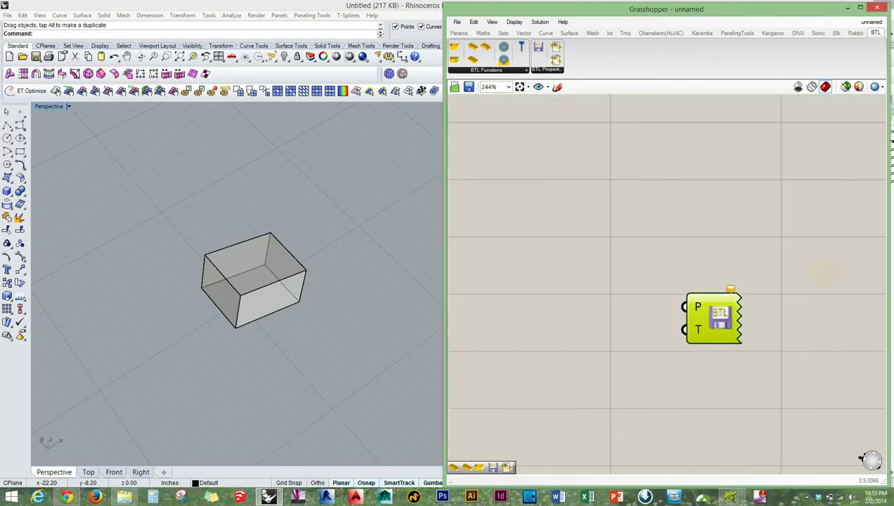
# Review the BTL Project component's Export BTL File(s) option and move the component to clearer canvas space.
pyautogui.rightClick(720, 320)
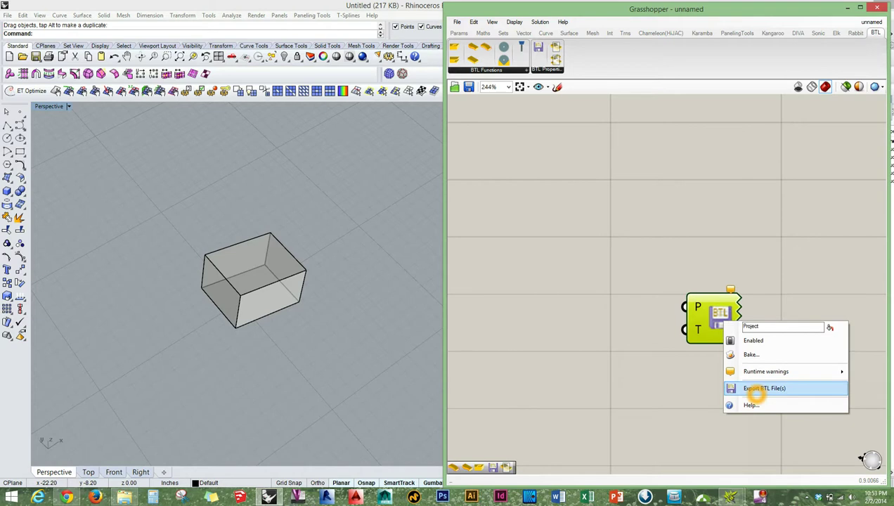
pyautogui.click(715, 266)
pyautogui.moveTo(721, 317); pyautogui.dragTo(594, 238)
pyautogui.rightClick(584, 236)
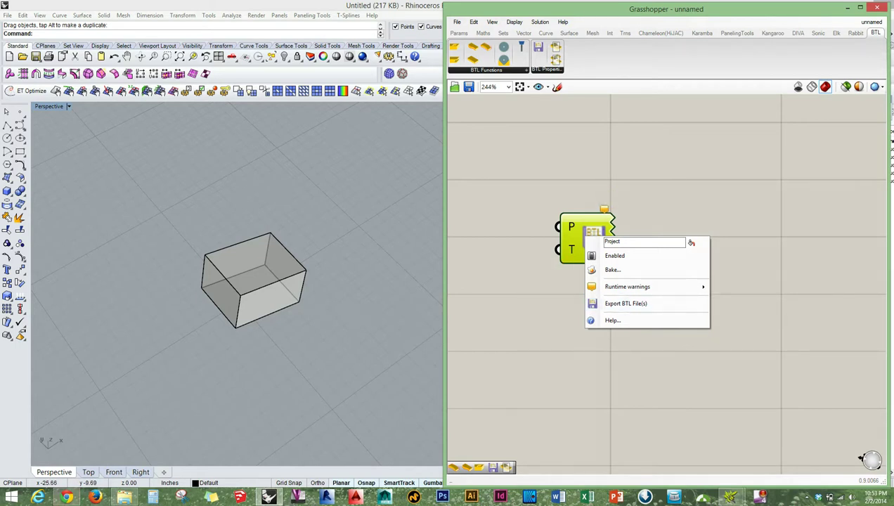
pyautogui.click(504, 155)
pyautogui.moveTo(505, 154); pyautogui.dragTo(648, 275)
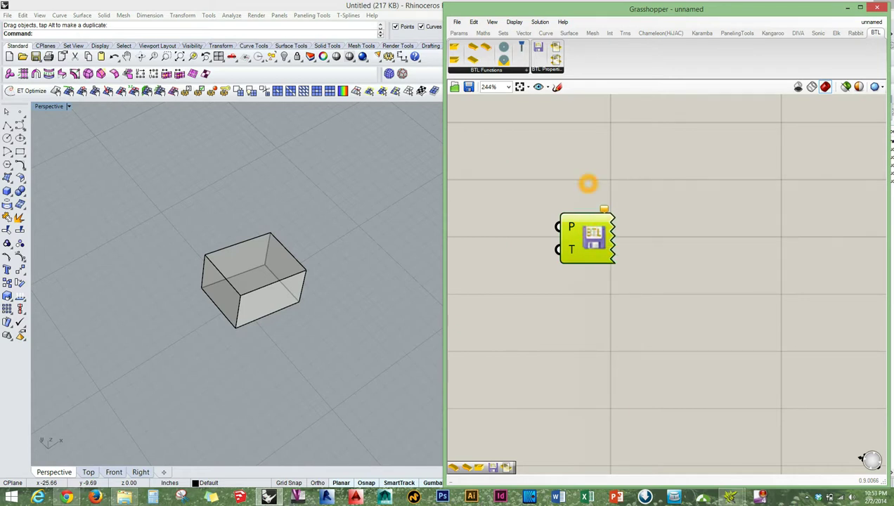
# Add the part properties and project properties components in the empty canvas area beyond the BTL Project component.
pyautogui.click(588, 183)
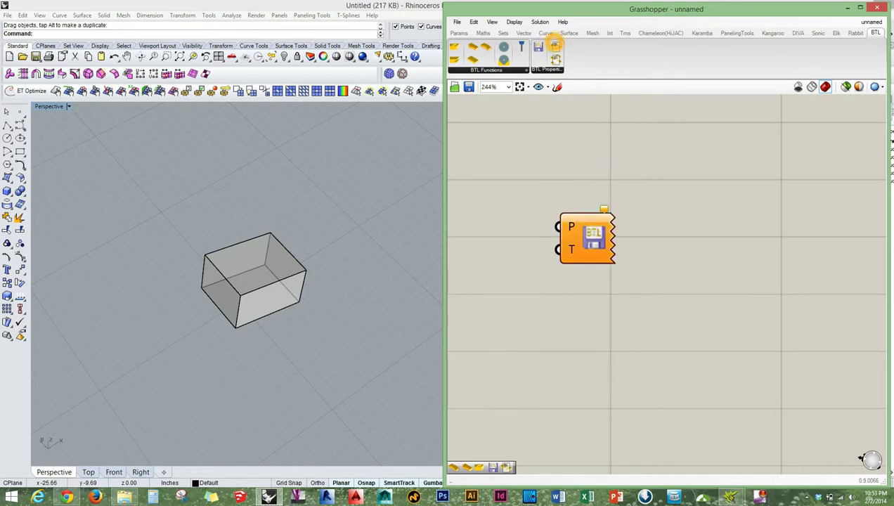
pyautogui.moveTo(555, 46); pyautogui.dragTo(613, 255)
pyautogui.moveTo(812, 231); pyautogui.dragTo(656, 217, button='right')
pyautogui.moveTo(465, 218); pyautogui.dragTo(544, 230)
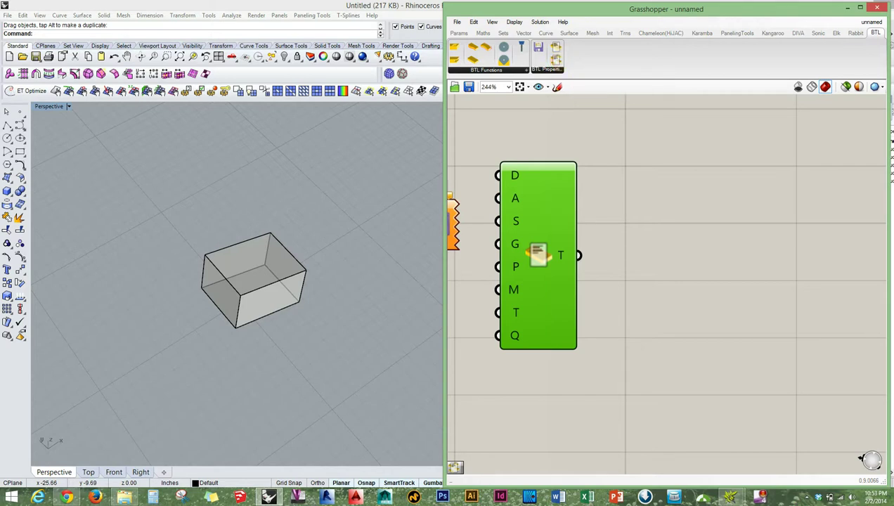
pyautogui.click(711, 255)
pyautogui.moveTo(746, 246); pyautogui.dragTo(708, 252)
pyautogui.moveTo(513, 231); pyautogui.dragTo(535, 244)
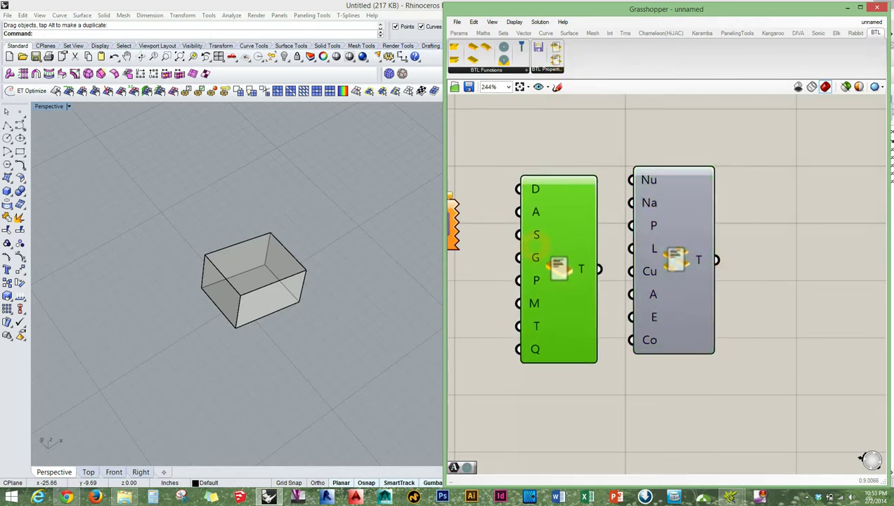
# Arrange the project properties component level with the part properties component, leaving a clear gap between them.
pyautogui.moveTo(462, 167); pyautogui.dragTo(480, 171, button='right')
pyautogui.moveTo(784, 405); pyautogui.dragTo(504, 166)
pyautogui.moveTo(673, 307); pyautogui.dragTo(696, 329)
pyautogui.click(659, 281)
pyautogui.moveTo(690, 243); pyautogui.dragTo(647, 200, button='right')
pyautogui.moveTo(691, 227); pyautogui.dragTo(642, 238)
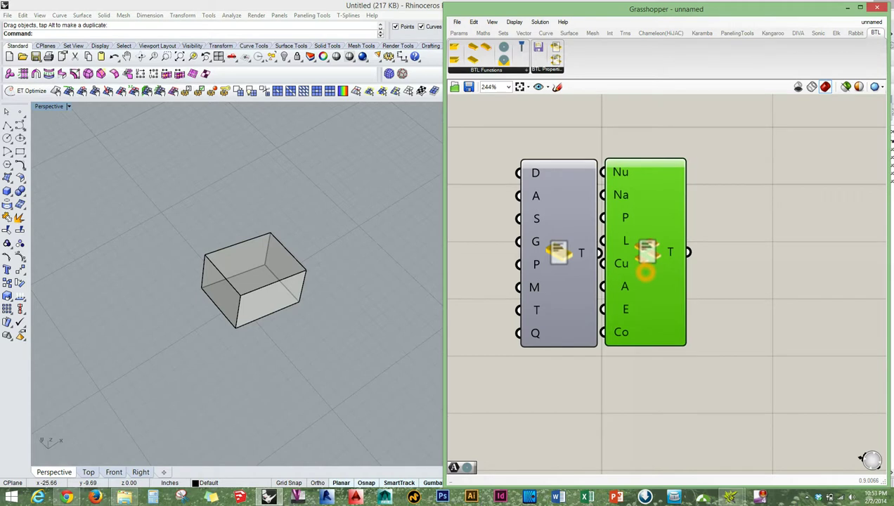
pyautogui.moveTo(646, 272); pyautogui.dragTo(695, 269)
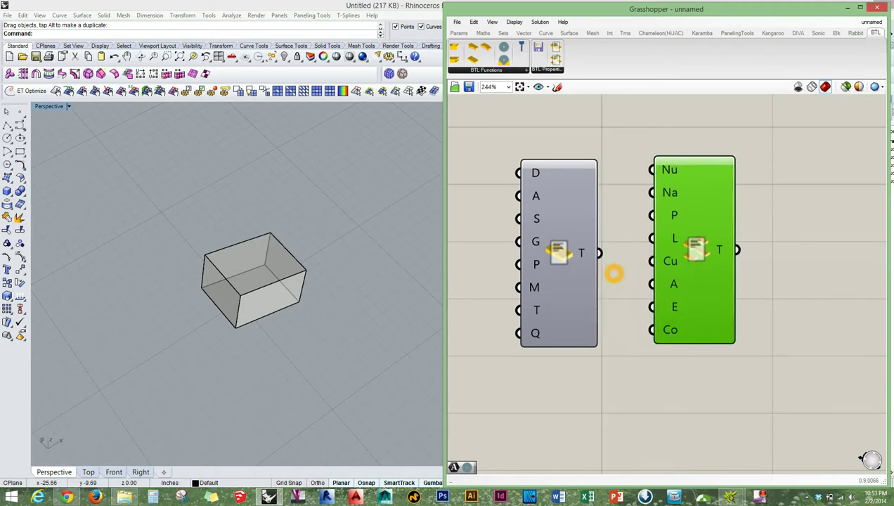
pyautogui.click(612, 272)
pyautogui.moveTo(590, 264); pyautogui.dragTo(610, 263, button='right')
# Review the part properties component's inputs alongside the BTL Project component.
pyautogui.click(555, 173)
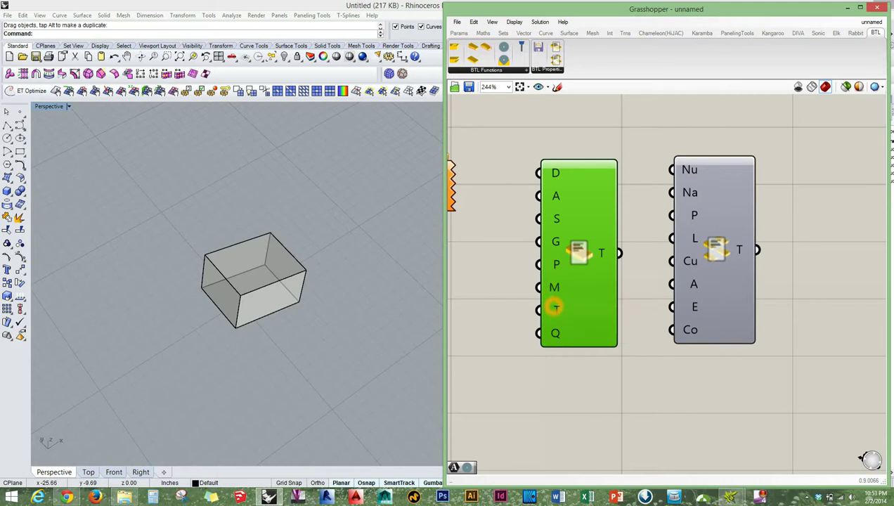
pyautogui.moveTo(508, 307); pyautogui.dragTo(518, 297, button='right')
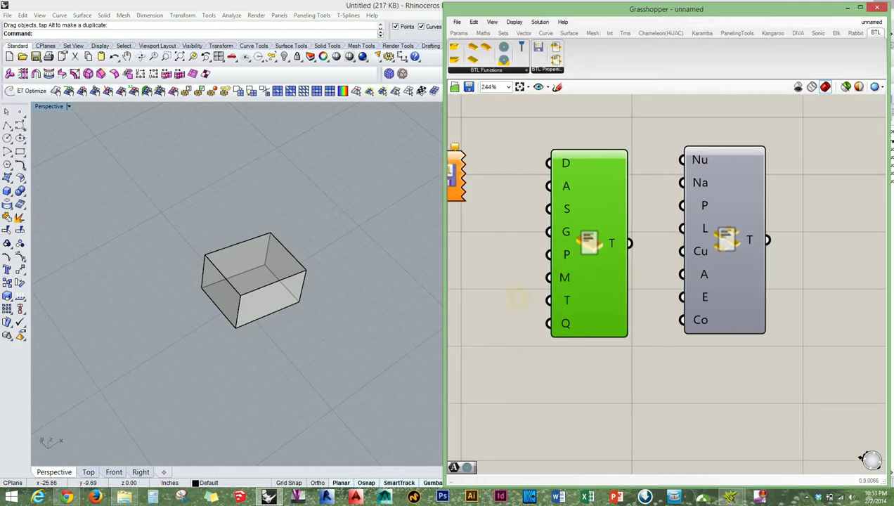
pyautogui.moveTo(457, 293); pyautogui.dragTo(547, 281, button='right')
pyautogui.moveTo(588, 290); pyautogui.dragTo(526, 258)
pyautogui.moveTo(474, 241); pyautogui.dragTo(569, 285)
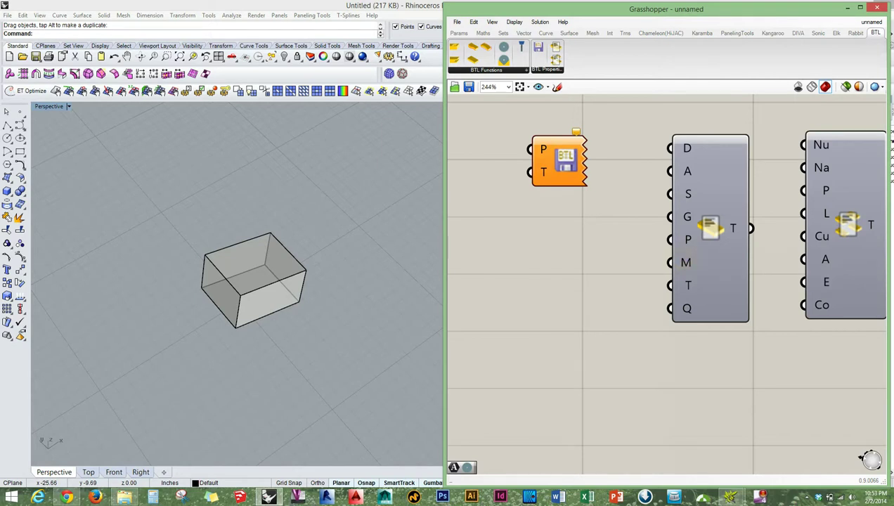
# Set the project properties component's Project Name (Na) input to the text "woodpiece".
pyautogui.moveTo(741, 223); pyautogui.dragTo(534, 224, button='right')
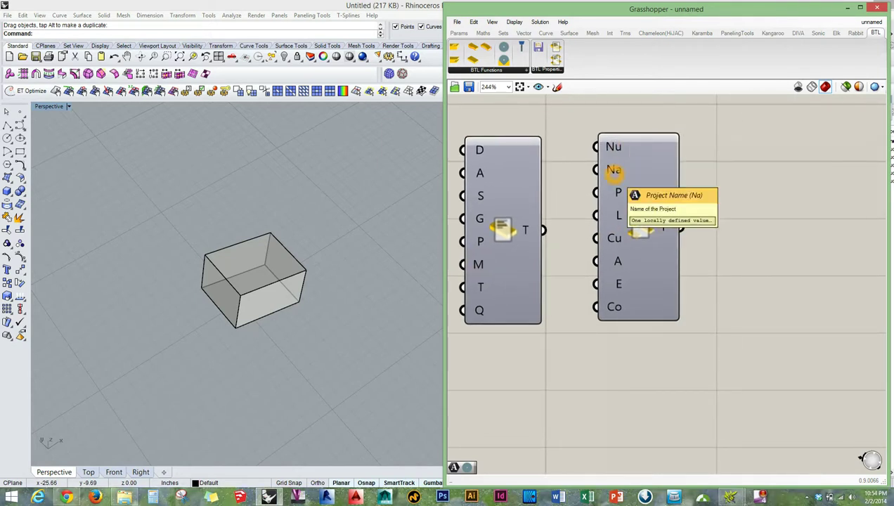
pyautogui.rightClick(613, 170)
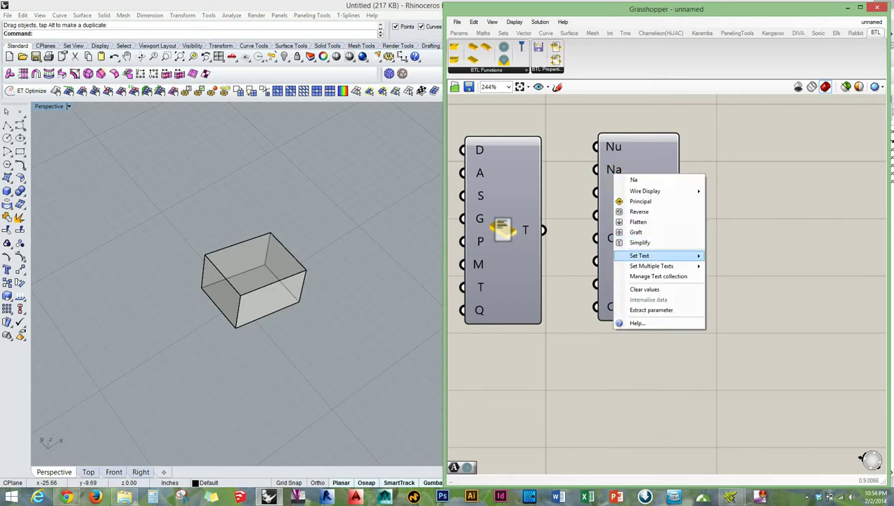
pyautogui.moveTo(643, 257)
pyautogui.click(737, 258)
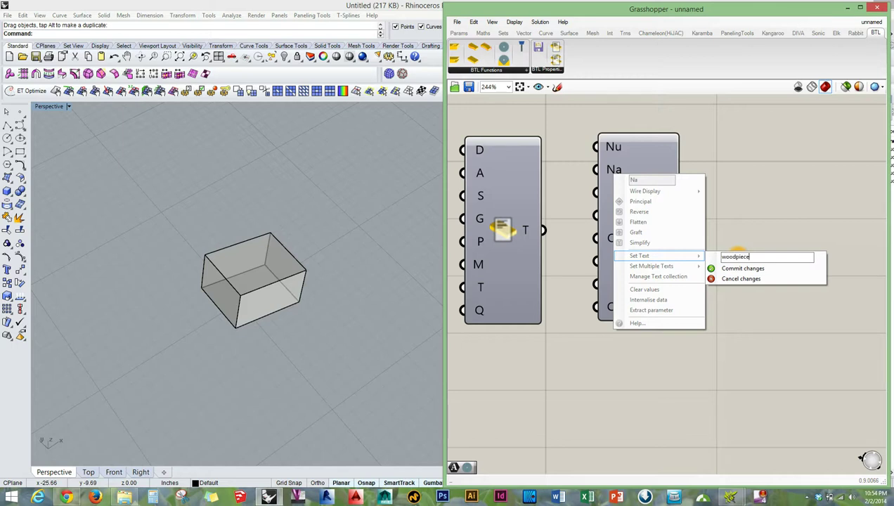
pyautogui.click(781, 269)
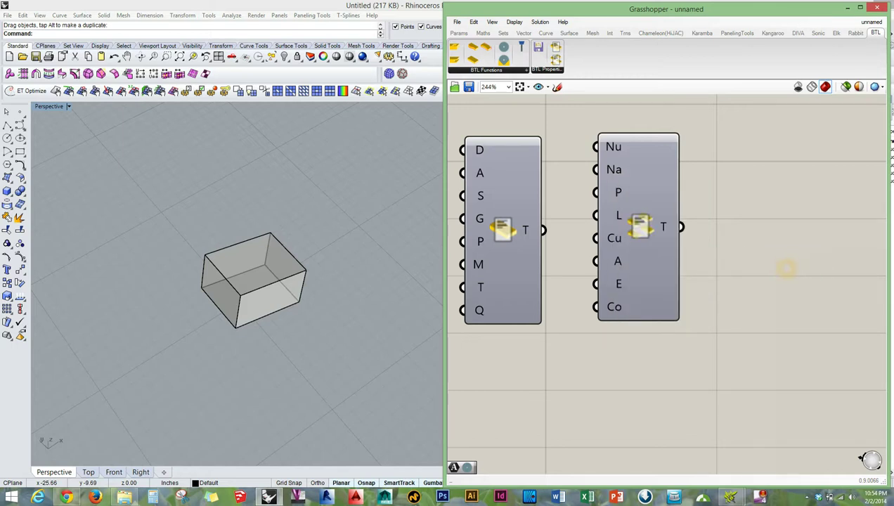
# Examine the descriptions of the project properties component's Na, Cu, A and E inputs.
pyautogui.moveTo(612, 169)
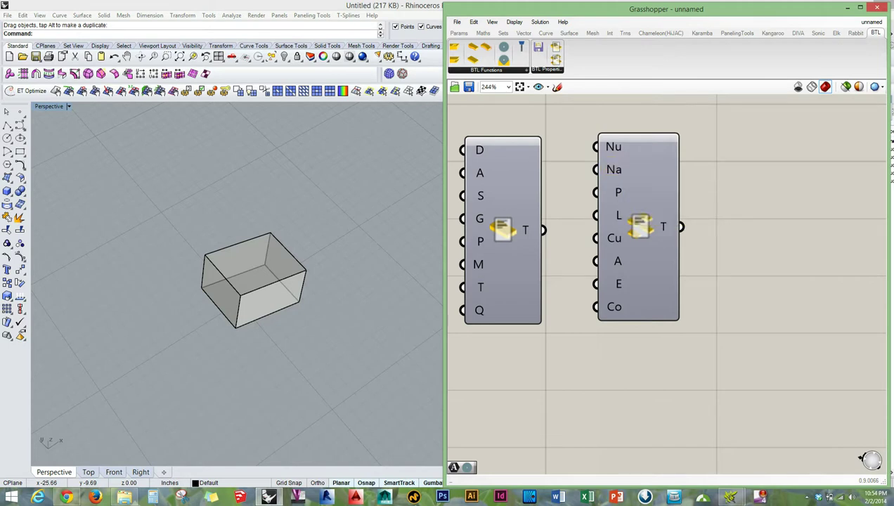
pyautogui.moveTo(613, 239)
pyautogui.moveTo(618, 262)
pyautogui.moveTo(619, 284)
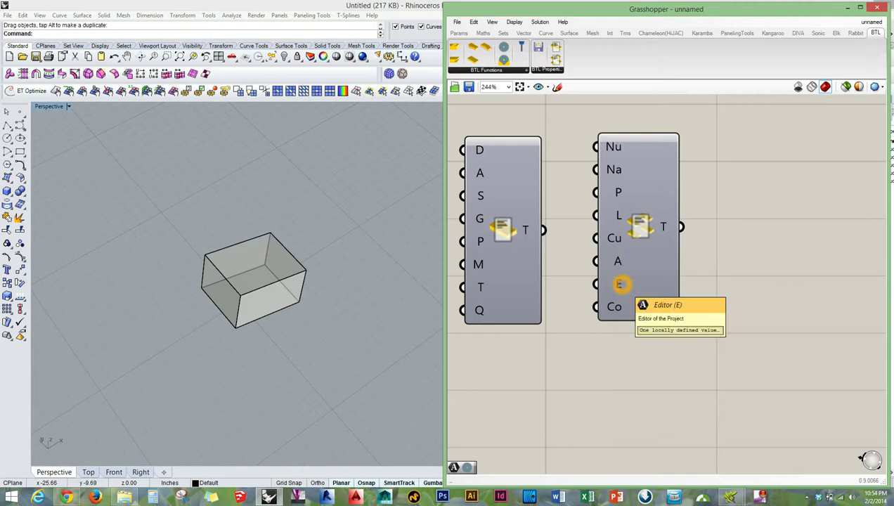
# Move the BTL Project component past the two properties components and connect both of their T outputs to its T input.
pyautogui.scroll(-5, 672, 248)
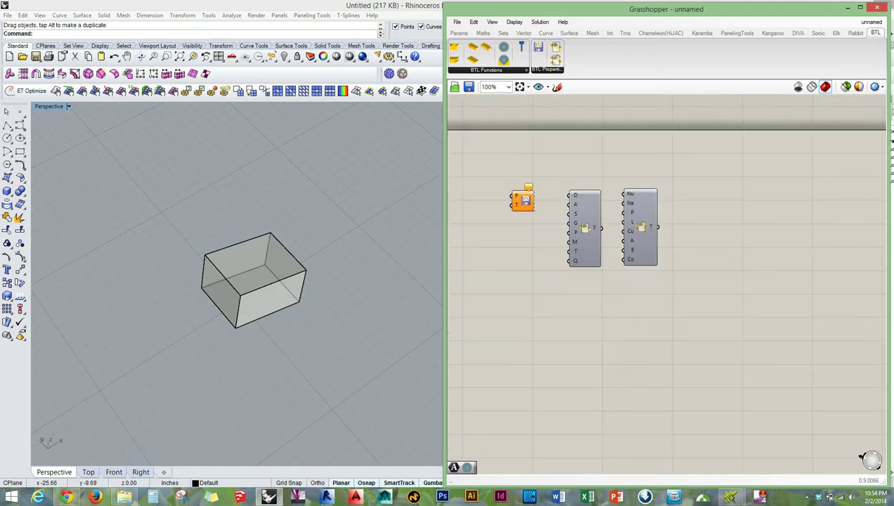
pyautogui.moveTo(666, 322); pyautogui.dragTo(756, 254)
pyautogui.moveTo(686, 300); pyautogui.dragTo(596, 215)
pyautogui.moveTo(614, 320); pyautogui.dragTo(523, 356, button='right')
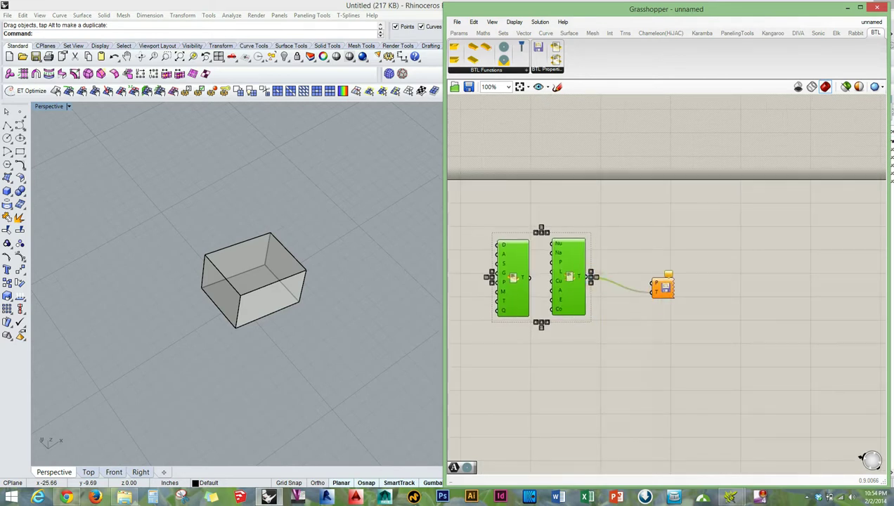
pyautogui.moveTo(557, 299); pyautogui.dragTo(653, 291)
pyautogui.click(506, 293)
pyautogui.moveTo(593, 320); pyautogui.dragTo(572, 324)
pyautogui.click(635, 334)
# Stack the project properties component directly above the part properties component, aligned beside the BTL Project component.
pyautogui.scroll(-2, 669, 356)
pyautogui.moveTo(669, 356); pyautogui.dragTo(651, 264, button='right')
pyautogui.moveTo(578, 244); pyautogui.dragTo(589, 251)
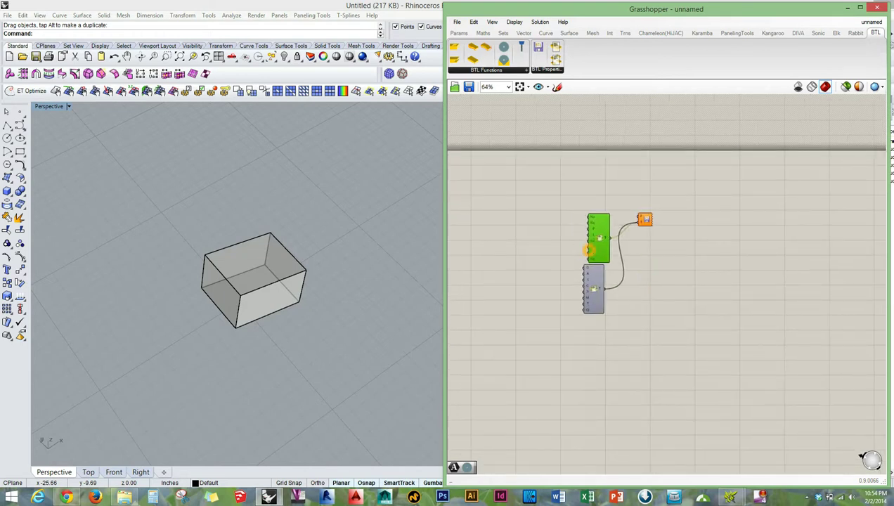
pyautogui.scroll(4, 602, 236)
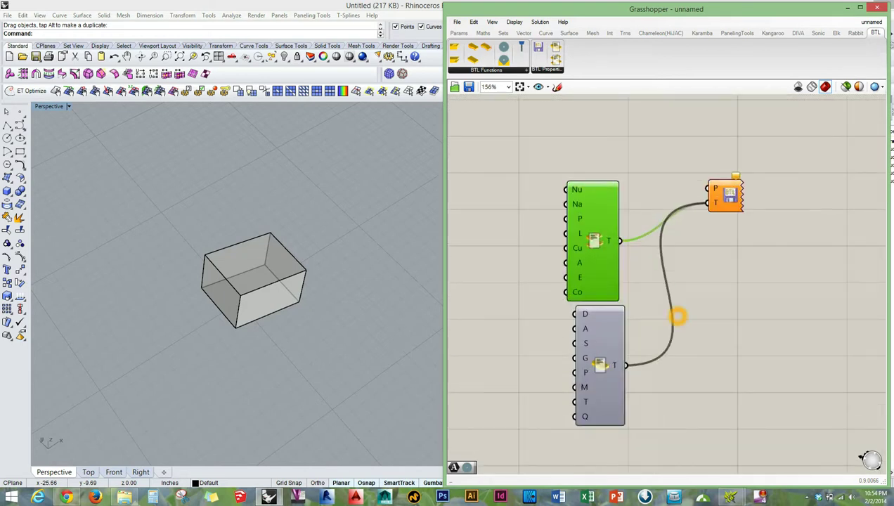
pyautogui.moveTo(677, 316); pyautogui.dragTo(599, 322, button='right')
pyautogui.moveTo(520, 282); pyautogui.dragTo(528, 286)
pyautogui.click(562, 273)
# Select the wired properties and BTL Project components and move them together next to the operation components and sliders.
pyautogui.scroll(-4, 562, 272)
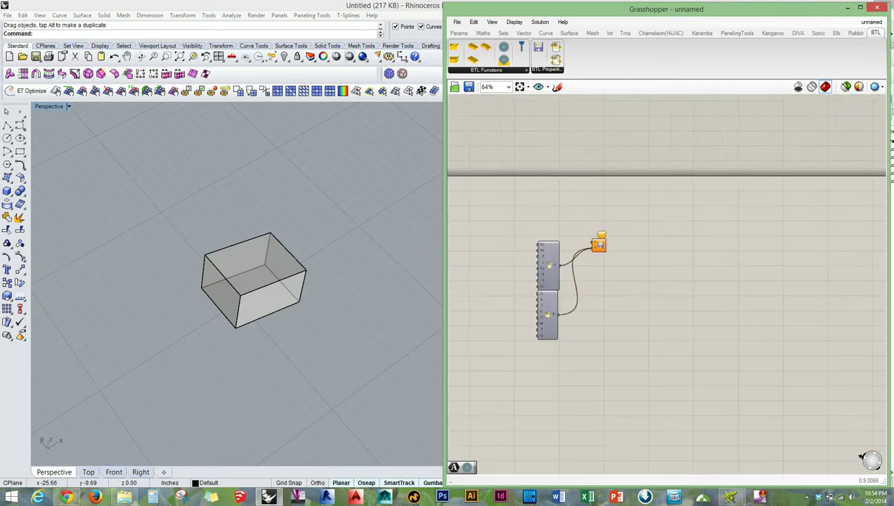
pyautogui.scroll(2, 560, 272)
pyautogui.moveTo(559, 272); pyautogui.dragTo(575, 233, button='right')
pyautogui.scroll(-2, 575, 209)
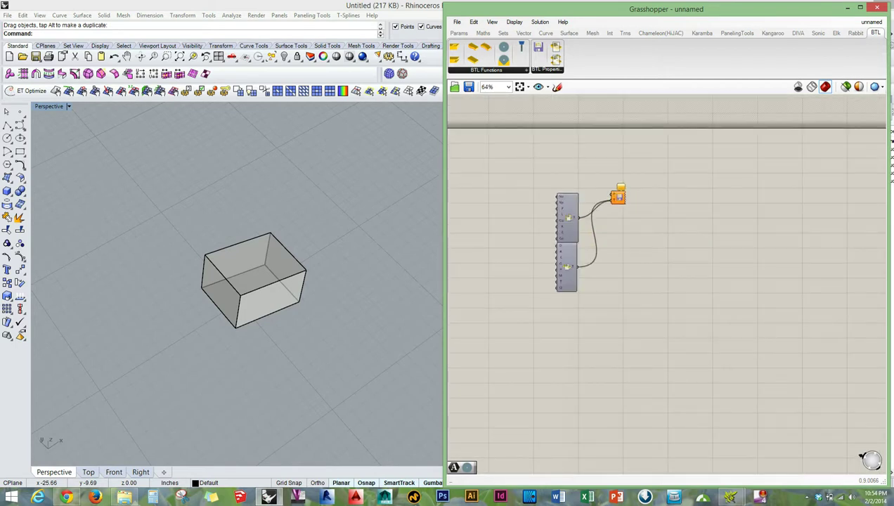
pyautogui.moveTo(624, 303); pyautogui.dragTo(545, 165)
pyautogui.click(549, 168)
pyautogui.moveTo(666, 324)
pyautogui.mouseDown()
pyautogui.moveTo(536, 183)
pyautogui.moveTo(667, 324)
pyautogui.mouseUp()
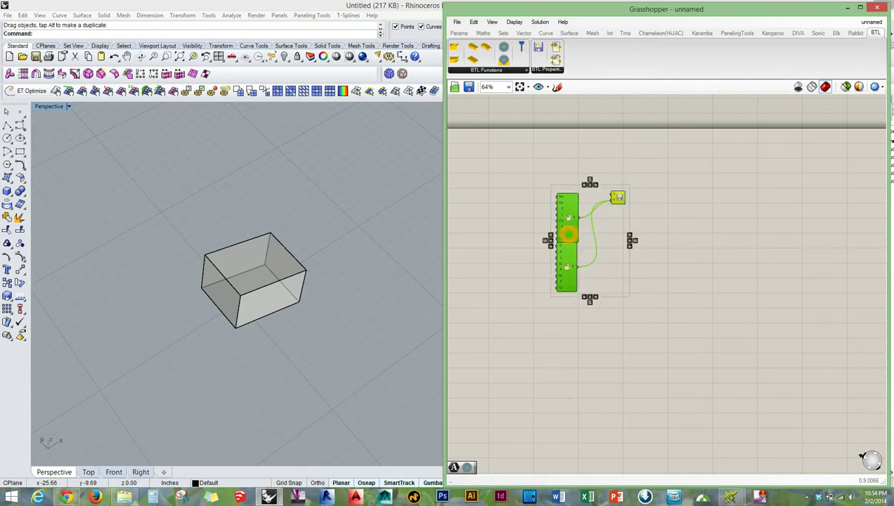
pyautogui.moveTo(566, 233); pyautogui.dragTo(457, 187)
pyautogui.scroll(-3, 573, 191)
pyautogui.moveTo(572, 193); pyautogui.dragTo(730, 199, button='right')
pyautogui.moveTo(673, 185); pyautogui.dragTo(554, 216)
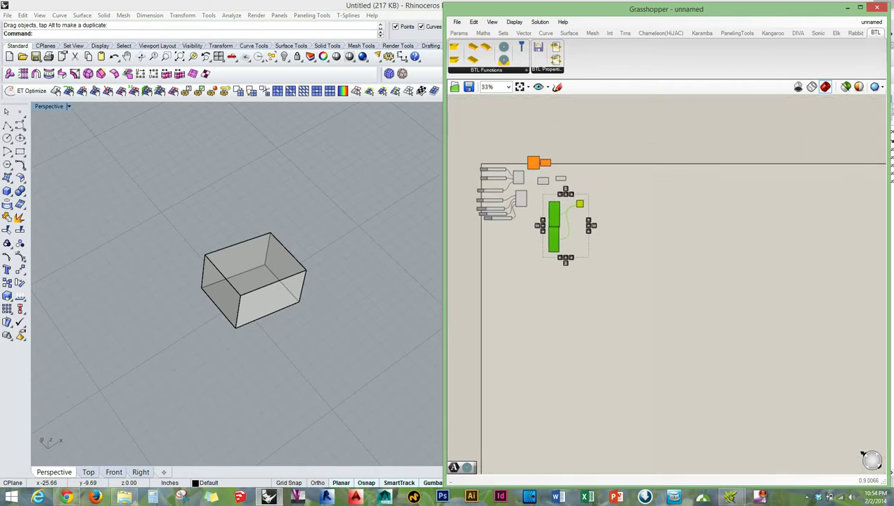
pyautogui.moveTo(559, 214); pyautogui.dragTo(582, 235, button='right')
pyautogui.click(627, 199)
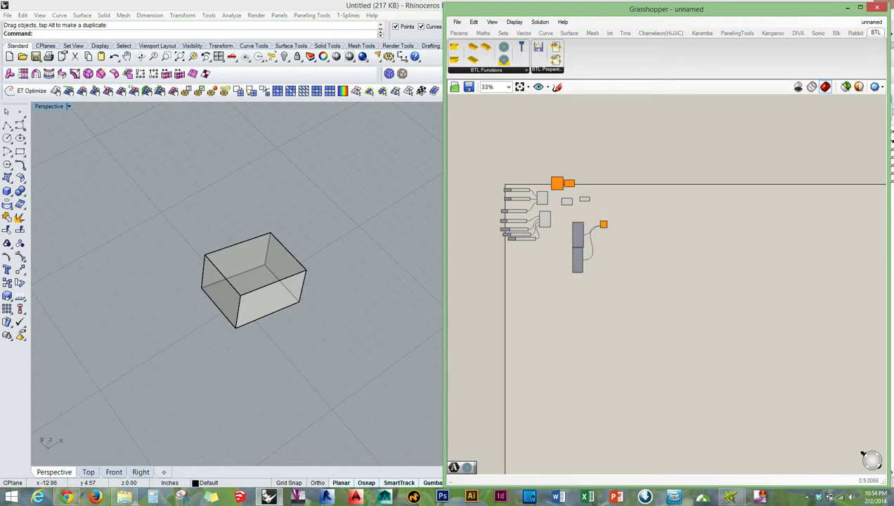
# Delete all components from the Grasshopper canvas and the box from the Rhino viewport.
pyautogui.moveTo(634, 300); pyautogui.dragTo(485, 156)
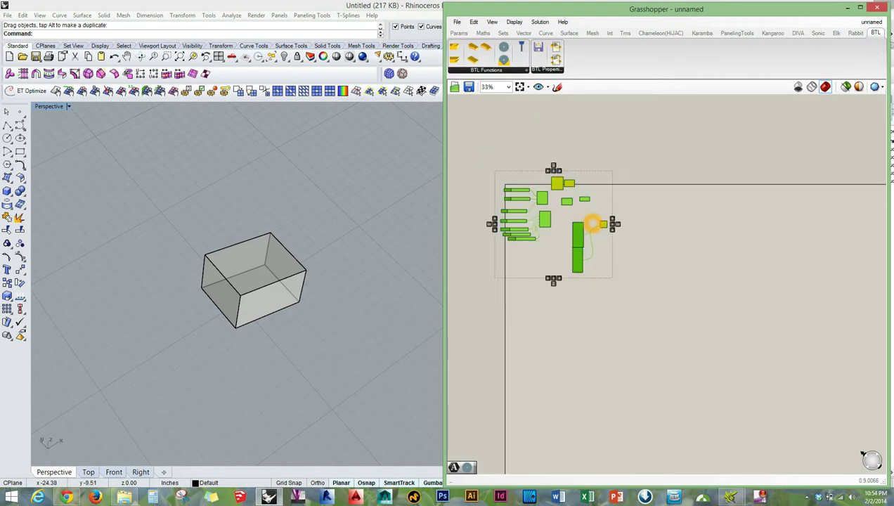
pyautogui.press('Delete')
pyautogui.moveTo(318, 399); pyautogui.dragTo(165, 194)
pyautogui.press('Delete')
pyautogui.scroll(-4, 319, 230)
pyautogui.scroll(-10, 294, 244)
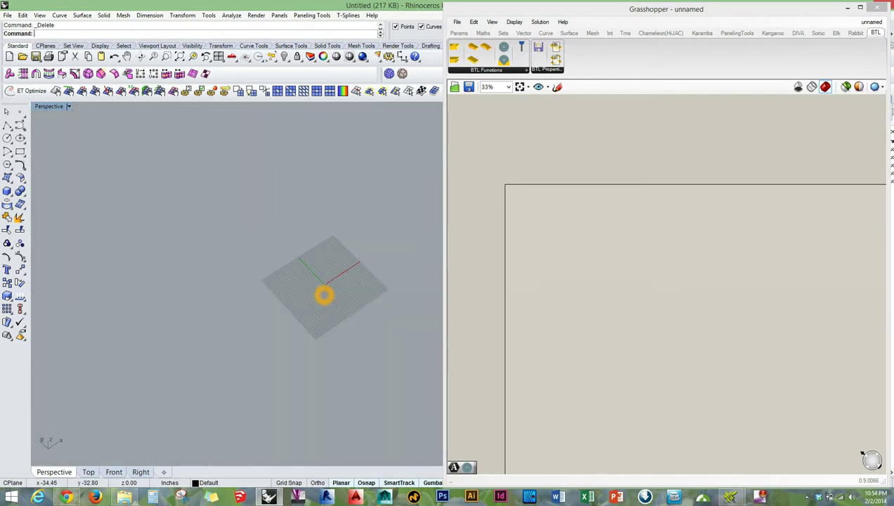
pyautogui.moveTo(304, 243); pyautogui.dragTo(358, 302, button='right')
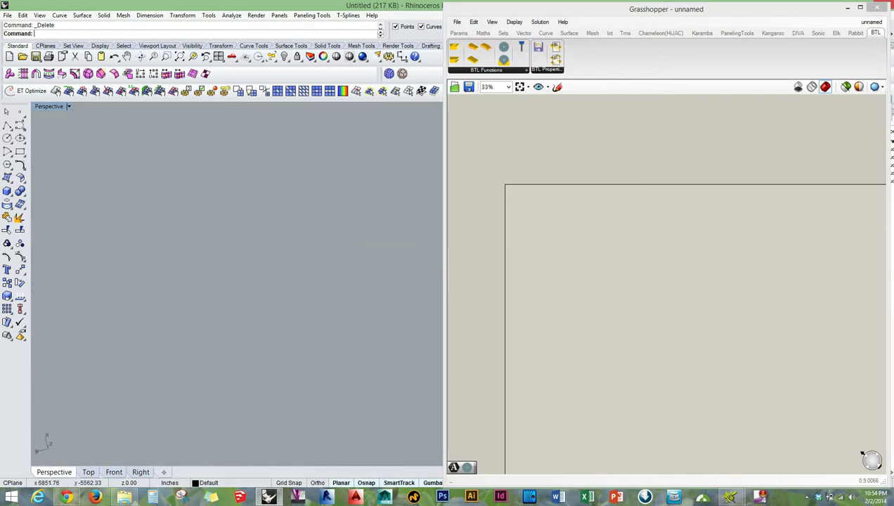
pyautogui.scroll(6, 325, 211)
pyautogui.keyDown('shift'); pyautogui.moveTo(250, 104); pyautogui.dragTo(257, 166, button='right'); pyautogui.keyUp('shift')
pyautogui.scroll(15, 299, 209)
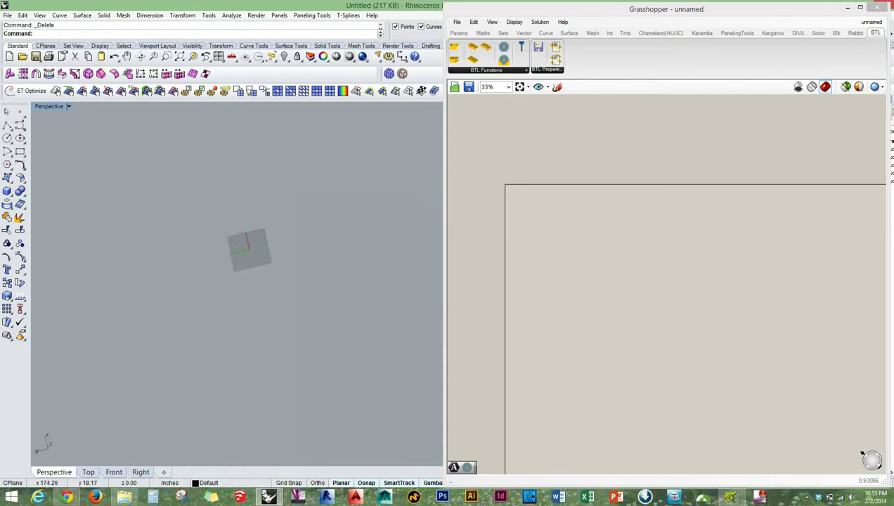
pyautogui.scroll(-5, 238, 253)
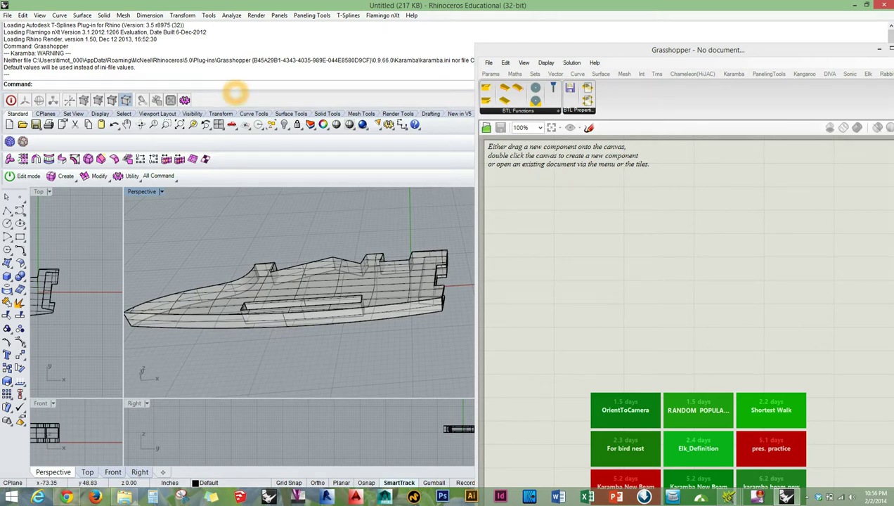
# Shrink Rhino's command history area, orient the new solid model in perspective, and place the Grasshopper window beside it.
pyautogui.moveTo(236, 91); pyautogui.dragTo(235, 32)
pyautogui.moveTo(279, 182); pyautogui.dragTo(404, 273, button='right')
pyautogui.click(342, 248)
pyautogui.click(359, 303)
pyautogui.moveTo(360, 303); pyautogui.dragTo(463, 264, button='right')
pyautogui.moveTo(309, 281); pyautogui.dragTo(302, 246, button='right')
pyautogui.scroll(-6, 302, 246)
pyautogui.moveTo(239, 228); pyautogui.dragTo(332, 252, button='right')
pyautogui.moveTo(699, 49); pyautogui.dragTo(681, 18)
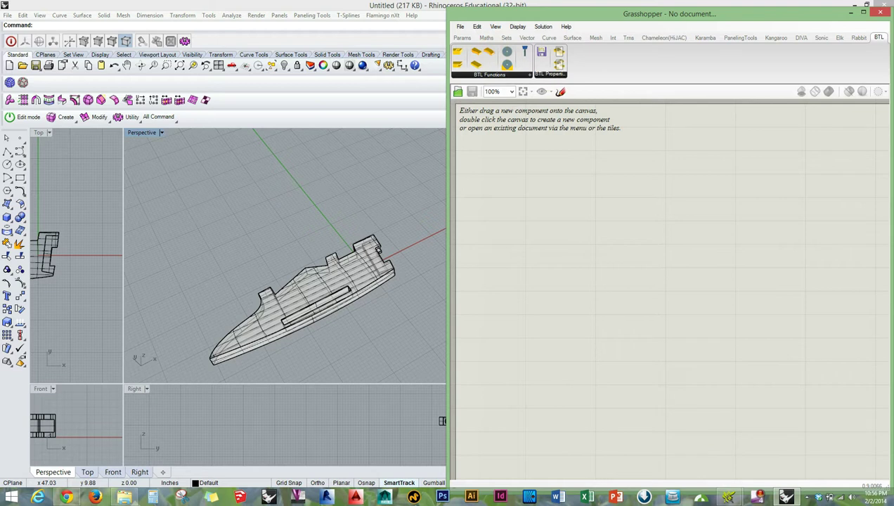
# Add a BTL Part component to the canvas and set its Brep (B) input to the solid model.
pyautogui.click(391, 302)
pyautogui.moveTo(263, 295); pyautogui.dragTo(381, 262, button='right')
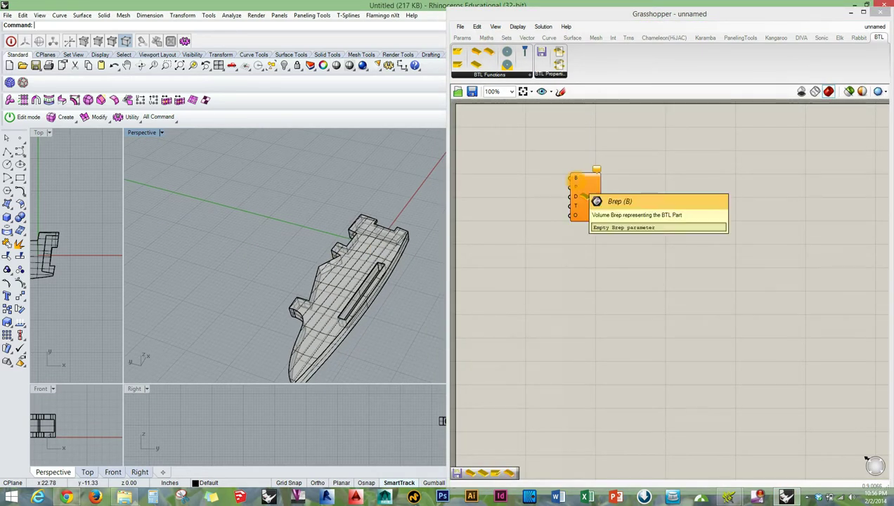
pyautogui.rightClick(575, 178)
pyautogui.click(618, 303)
pyautogui.click(360, 276)
# Examine the BTL part volume surrounding the model closely at its corners and from several angles.
pyautogui.moveTo(360, 276); pyautogui.dragTo(392, 255, button='right')
pyautogui.scroll(5, 365, 222)
pyautogui.scroll(12, 361, 167)
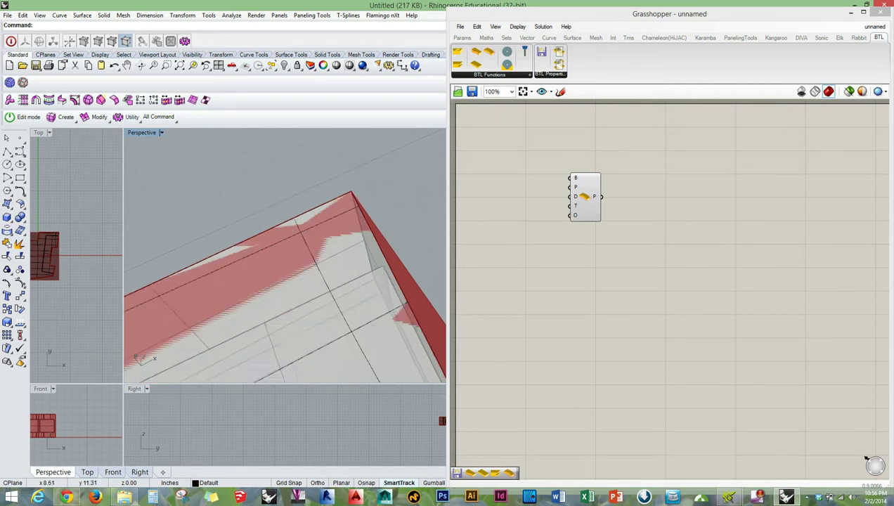
pyautogui.moveTo(352, 180); pyautogui.dragTo(381, 203)
pyautogui.press('Escape')
pyautogui.scroll(-12, 360, 210)
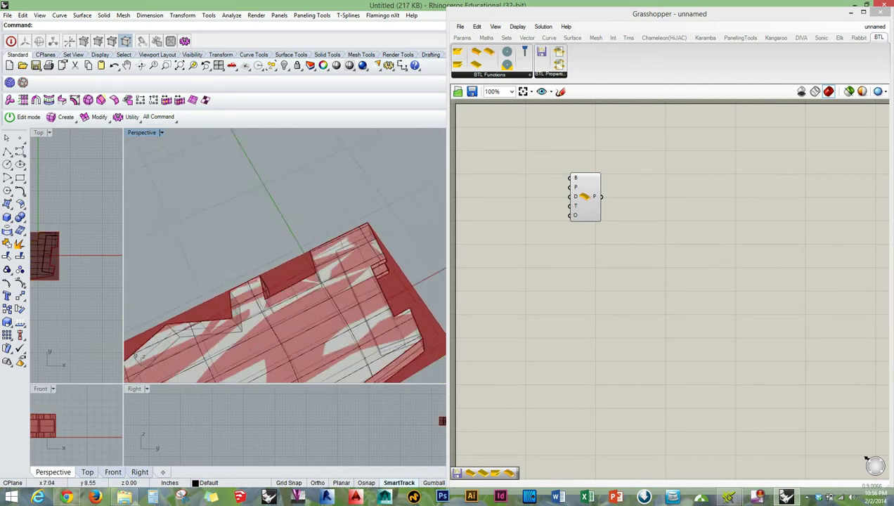
pyautogui.scroll(4, 354, 262)
pyautogui.moveTo(359, 254); pyautogui.dragTo(290, 267, button='right')
pyautogui.scroll(6, 345, 247)
pyautogui.scroll(5, 289, 267)
# Shift the solid model slightly, deselect it, and view the whole model inside its BTL part volume.
pyautogui.moveTo(347, 267); pyautogui.dragTo(365, 279)
pyautogui.moveTo(365, 279); pyautogui.dragTo(342, 268, button='right')
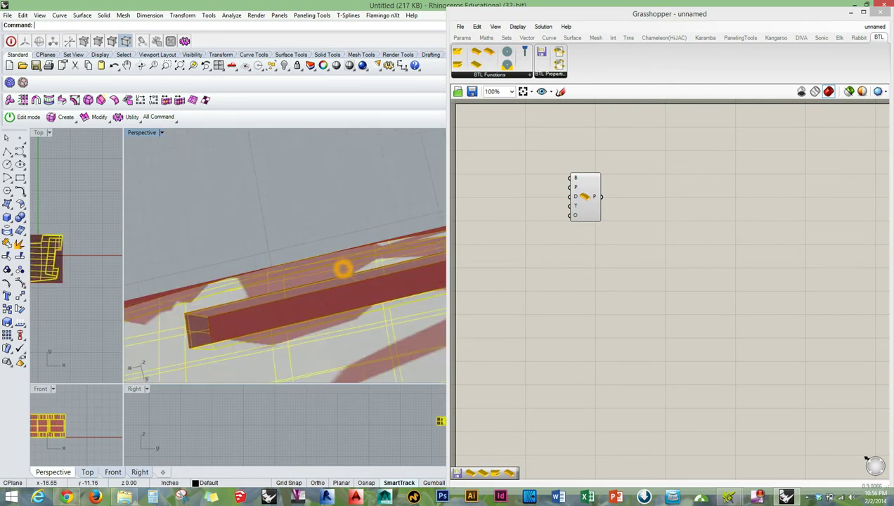
pyautogui.moveTo(293, 243); pyautogui.dragTo(215, 214)
pyautogui.scroll(-12, 343, 265)
pyautogui.moveTo(342, 265); pyautogui.dragTo(334, 257, button='right')
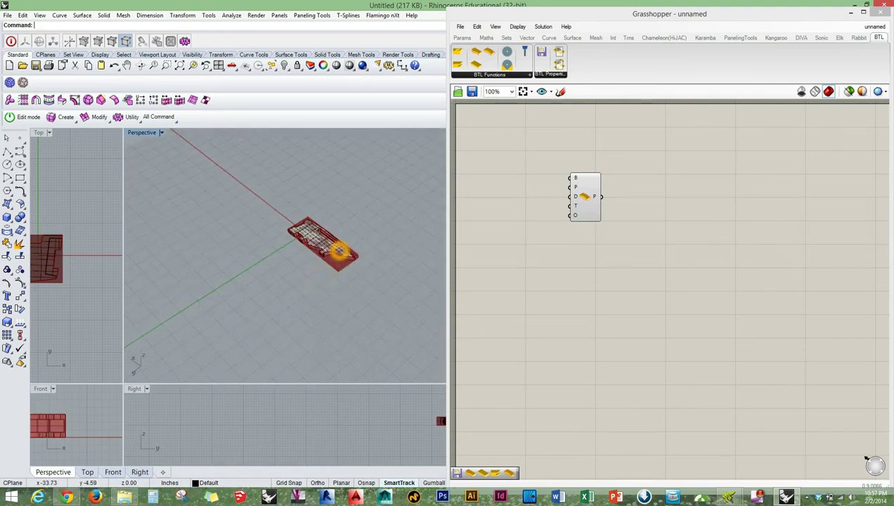
pyautogui.moveTo(338, 265); pyautogui.dragTo(323, 241, button='right')
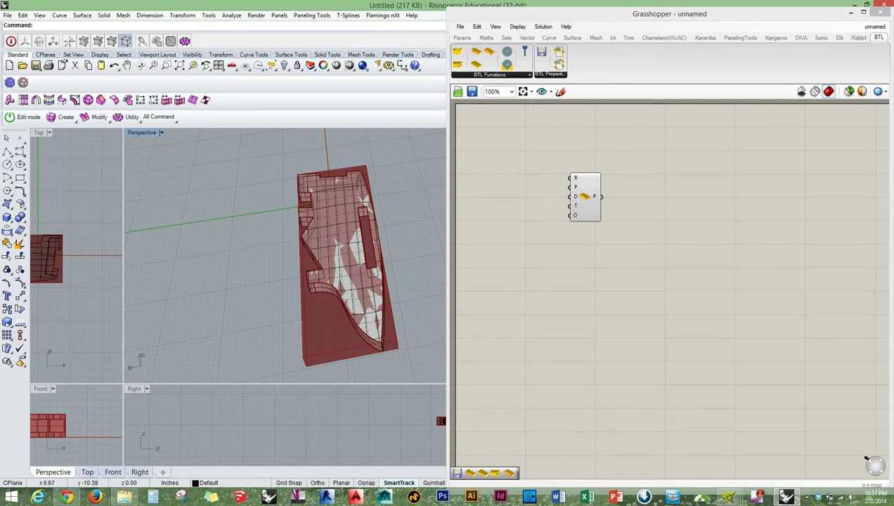
# Reposition the BTL Part component on the Grasshopper canvas and turn the perspective view to show the model's notched side.
pyautogui.moveTo(329, 180); pyautogui.dragTo(367, 251, button='right')
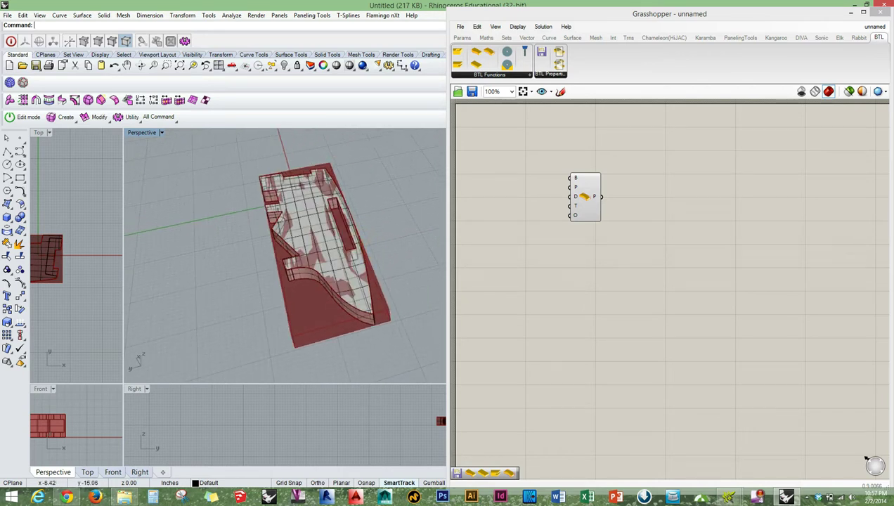
pyautogui.moveTo(367, 251); pyautogui.dragTo(344, 274, button='right')
pyautogui.scroll(-2, 329, 224)
pyautogui.keyDown('shift'); pyautogui.moveTo(341, 224); pyautogui.dragTo(317, 237, button='right'); pyautogui.keyUp('shift')
pyautogui.moveTo(585, 197); pyautogui.dragTo(618, 214)
pyautogui.click(565, 174)
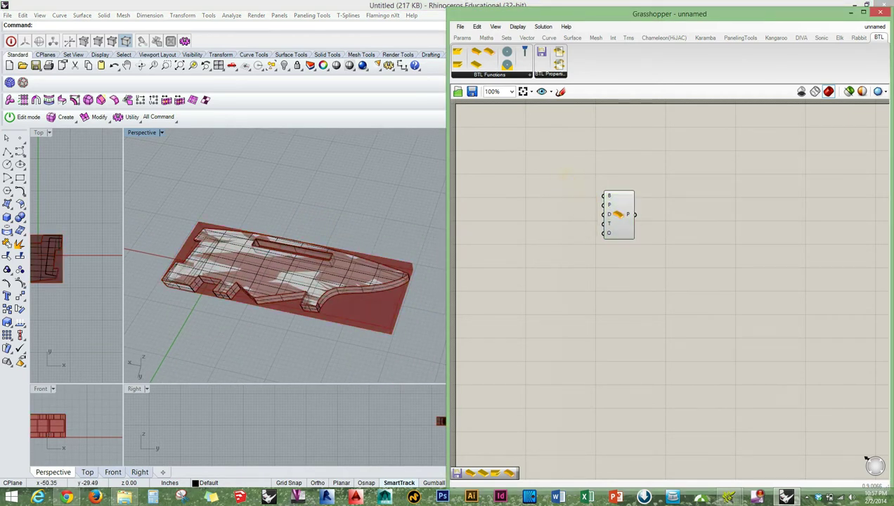
pyautogui.scroll(3, 329, 285)
pyautogui.scroll(-3, 632, 205)
pyautogui.moveTo(632, 205); pyautogui.dragTo(485, 268, button='right')
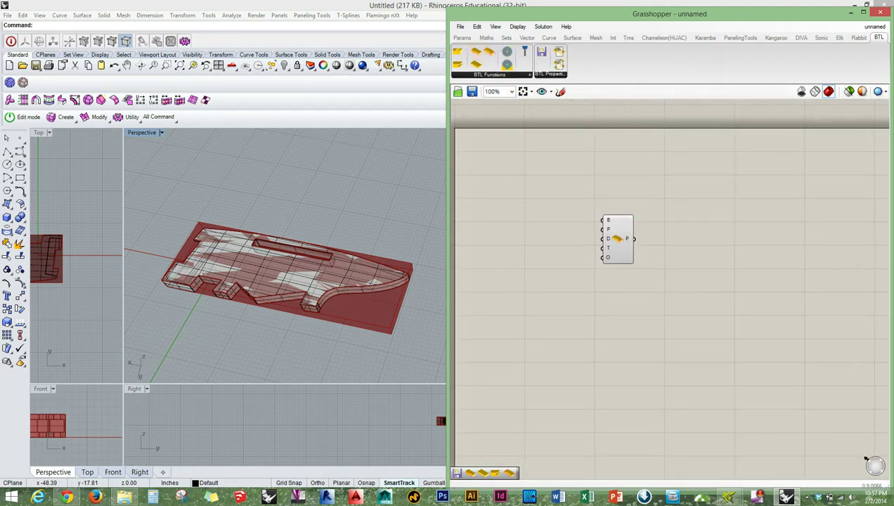
# Place the contour component with MC, SC, D and EXT inputs below the BTL Part component and inspect the model's side edges.
pyautogui.scroll(5, 636, 310)
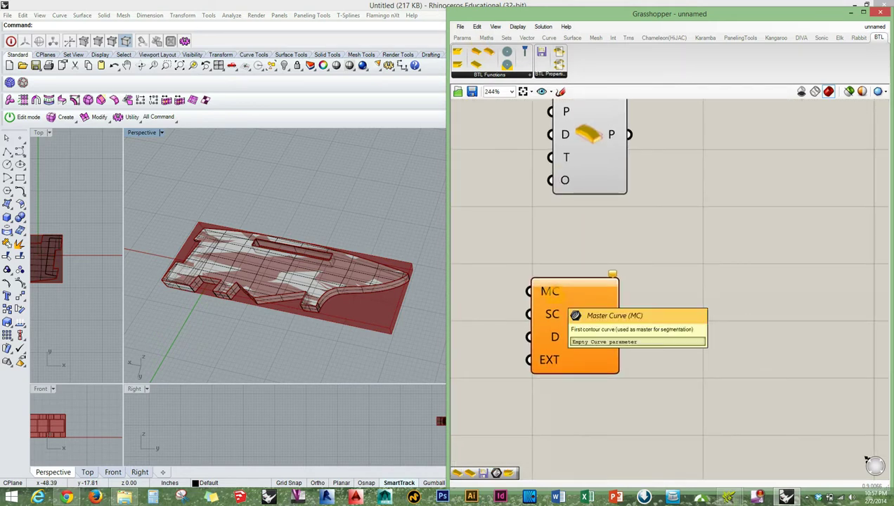
pyautogui.click(357, 282)
pyautogui.moveTo(357, 282); pyautogui.dragTo(335, 250, button='right')
pyautogui.click(339, 191)
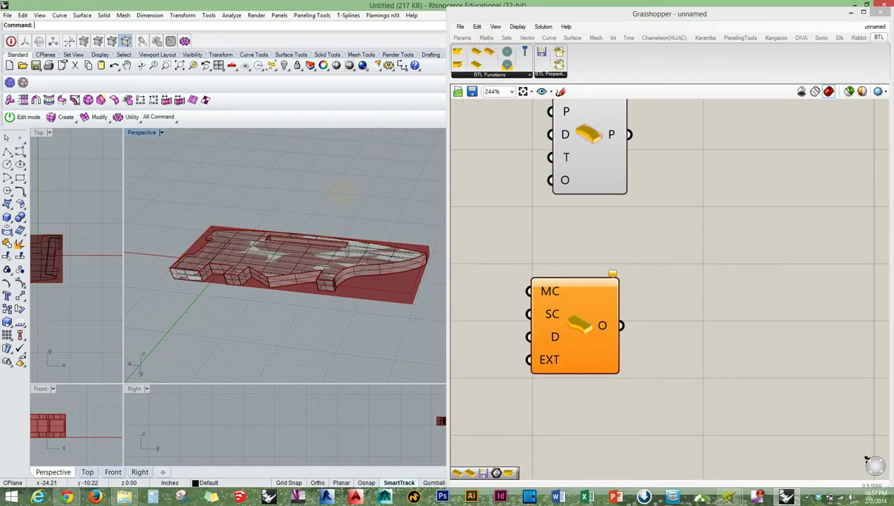
pyautogui.moveTo(340, 194); pyautogui.dragTo(331, 244, button='right')
pyautogui.scroll(5, 369, 255)
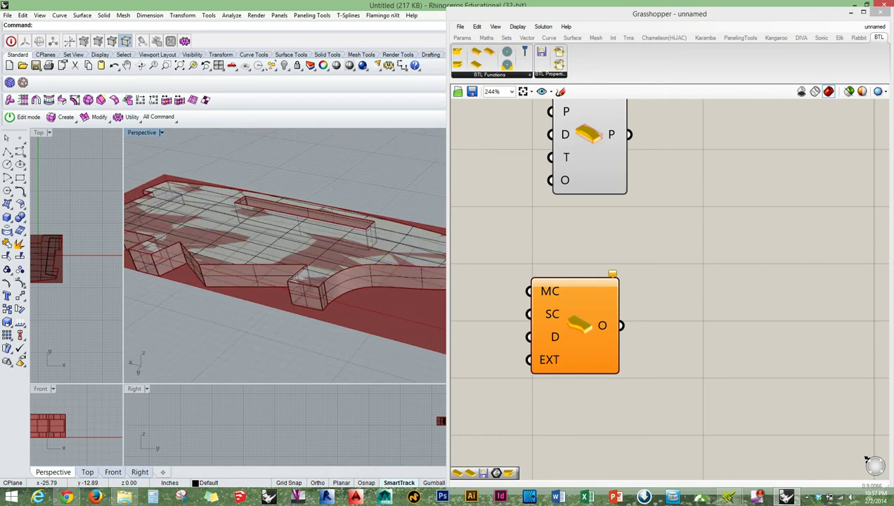
pyautogui.scroll(-3, 380, 233)
pyautogui.moveTo(380, 233); pyautogui.dragTo(365, 225, button='right')
pyautogui.scroll(5, 365, 226)
# Begin referencing multiple curves for the Master Curve (MC) input with the upper face's long outer edge and S-curved edge.
pyautogui.moveTo(565, 293); pyautogui.dragTo(651, 288)
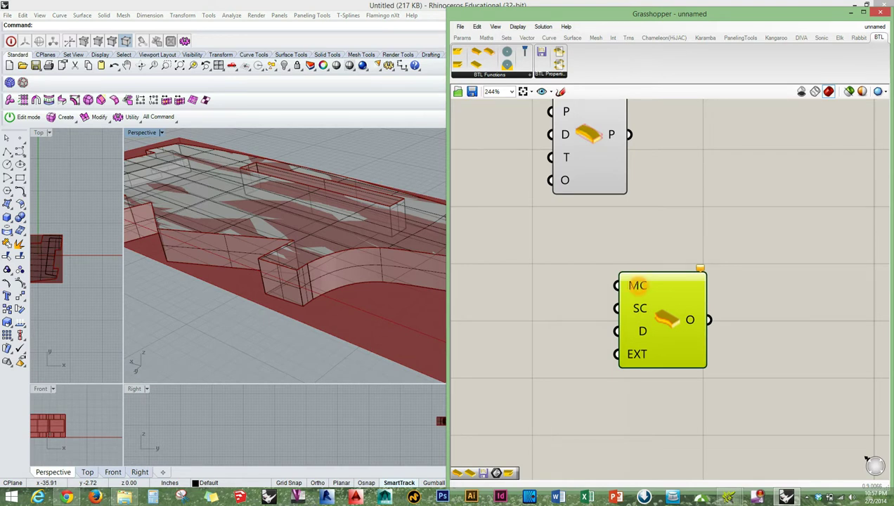
pyautogui.rightClick(638, 285)
pyautogui.click(574, 292)
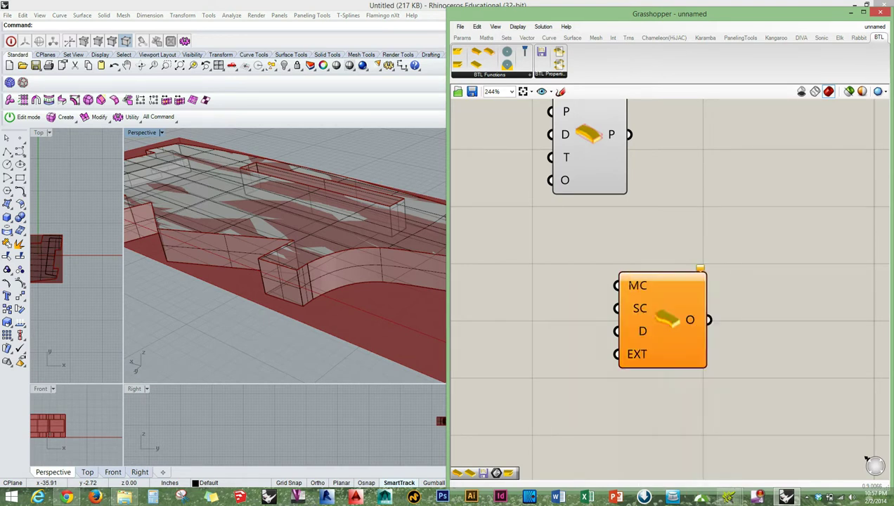
pyautogui.rightClick(625, 267)
pyautogui.click(696, 413)
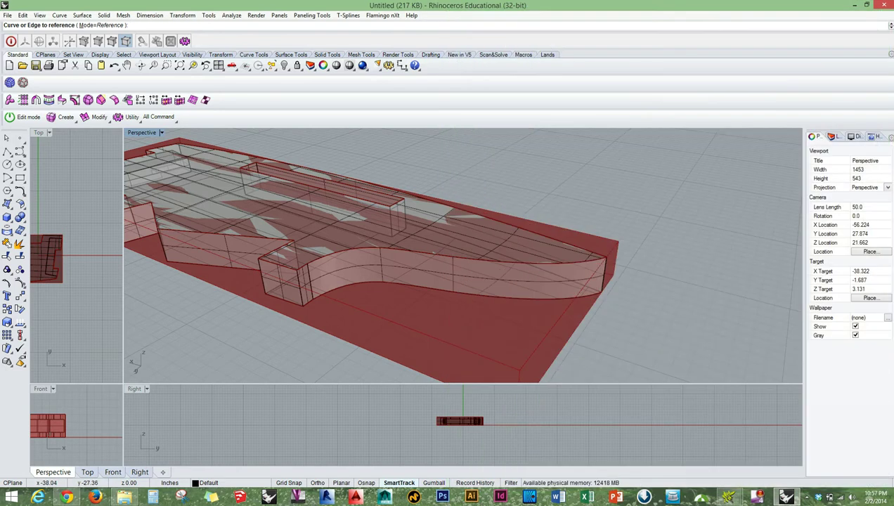
pyautogui.moveTo(578, 187); pyautogui.dragTo(448, 223, button='right')
pyautogui.click(442, 275)
pyautogui.click(481, 302)
pyautogui.moveTo(373, 232); pyautogui.dragTo(536, 262, button='right')
pyautogui.click(524, 268)
pyautogui.click(560, 292)
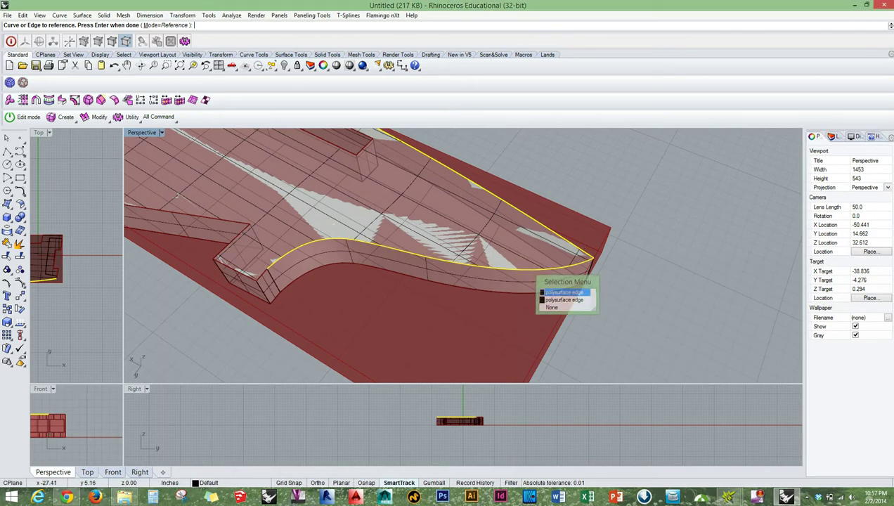
# Add the upper edges of the projecting block and the adjoining long diagonal edge to the master curve selection.
pyautogui.click(264, 275)
pyautogui.click(301, 299)
pyautogui.click(248, 276)
pyautogui.click(285, 302)
pyautogui.moveTo(268, 256); pyautogui.dragTo(380, 184, button='right')
pyautogui.click(351, 302)
pyautogui.click(379, 322)
pyautogui.click(306, 288)
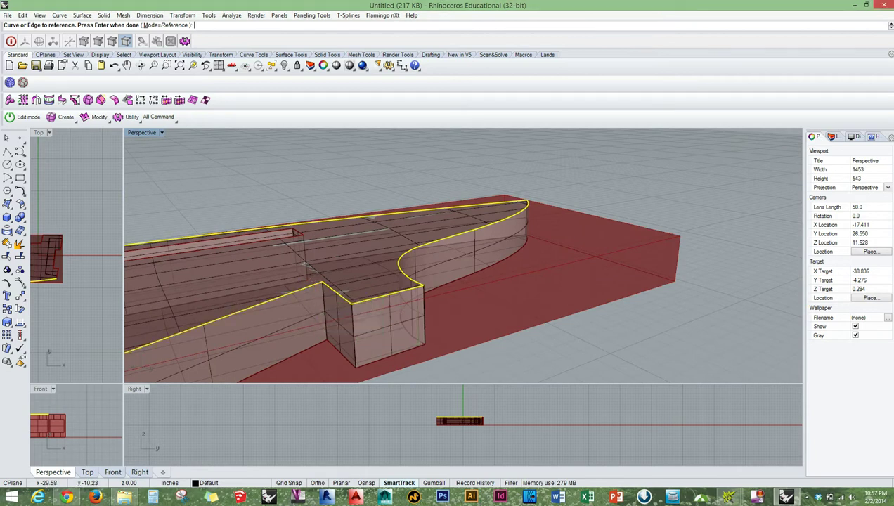
# Add the upper short diagonal edge and the first two upper edges of the small tab to the master curve selection.
pyautogui.scroll(-5, 309, 274)
pyautogui.keyDown('shift'); pyautogui.moveTo(309, 273); pyautogui.dragTo(426, 270, button='right'); pyautogui.keyUp('shift')
pyautogui.scroll(2, 414, 274)
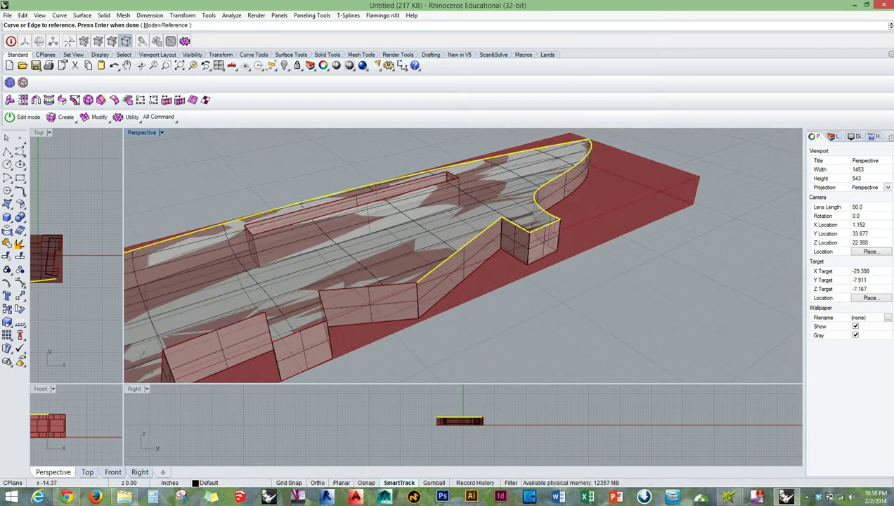
pyautogui.click(384, 285)
pyautogui.click(414, 310)
pyautogui.moveTo(337, 246); pyautogui.dragTo(200, 269, button='right')
pyautogui.scroll(2, 201, 269)
pyautogui.click(200, 269)
pyautogui.click(217, 291)
pyautogui.click(178, 285)
pyautogui.click(203, 310)
pyautogui.keyDown('shift'); pyautogui.moveTo(262, 267); pyautogui.dragTo(386, 250, button='right'); pyautogui.keyUp('shift')
pyautogui.moveTo(386, 251); pyautogui.dragTo(414, 252, button='right')
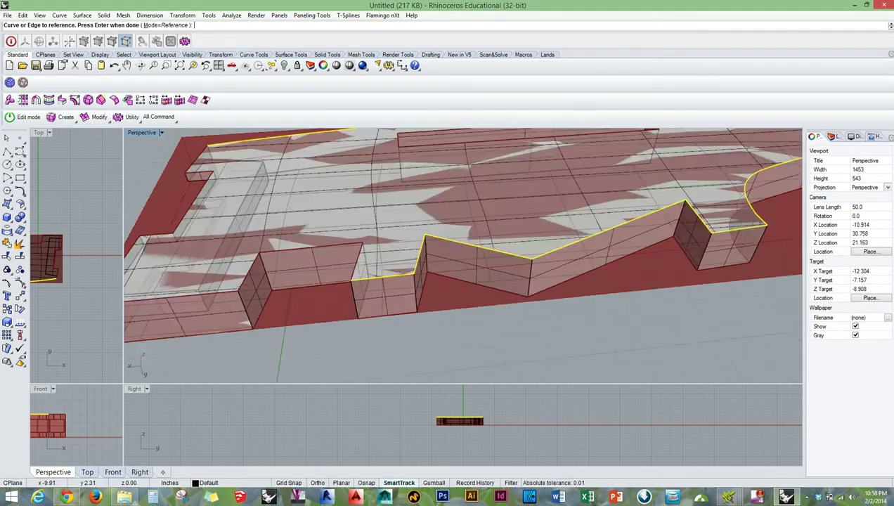
# Add the tab's remaining upper edge, the recess edges and the corner's outer edge to the master curve selection.
pyautogui.moveTo(345, 255); pyautogui.dragTo(327, 259, button='right')
pyautogui.scroll(2, 328, 258)
pyautogui.click(333, 266)
pyautogui.click(355, 289)
pyautogui.click(330, 255)
pyautogui.click(351, 261)
pyautogui.moveTo(318, 240); pyautogui.dragTo(395, 226, button='right')
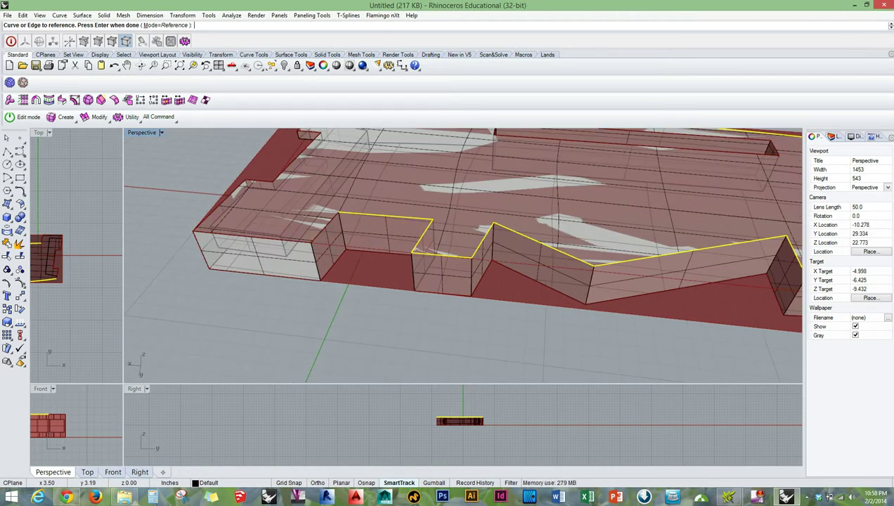
pyautogui.click(321, 232)
pyautogui.click(351, 256)
pyautogui.moveTo(347, 255); pyautogui.dragTo(404, 267, button='right')
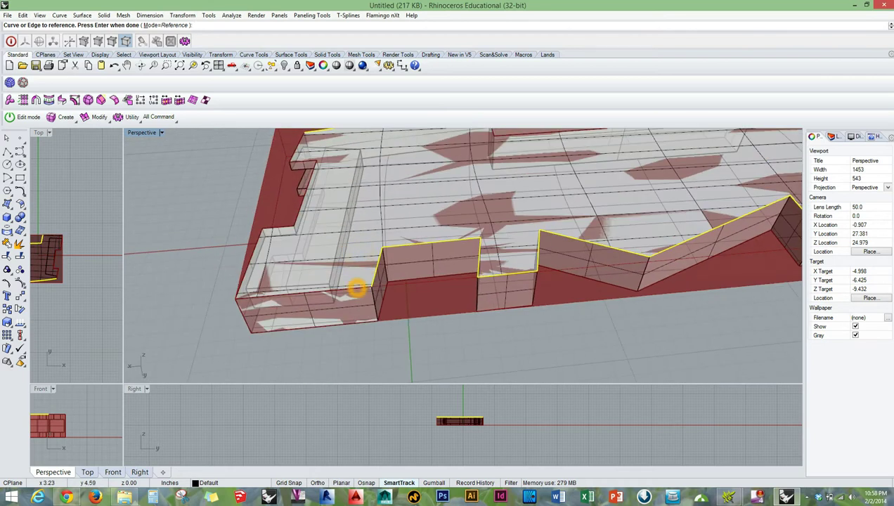
pyautogui.click(349, 286)
pyautogui.click(375, 312)
# Add the first three upper edges of the model's stepped end, starting from the corner, to the master curve selection.
pyautogui.moveTo(376, 310); pyautogui.dragTo(552, 255, button='right')
pyautogui.scroll(2, 587, 300)
pyautogui.scroll(2, 587, 300)
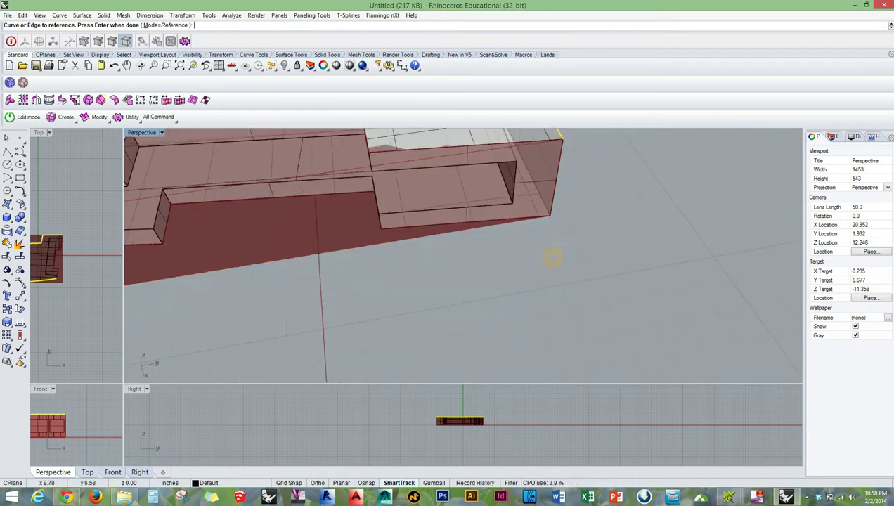
pyautogui.keyDown('shift'); pyautogui.moveTo(472, 160); pyautogui.dragTo(485, 190, button='right'); pyautogui.keyUp('shift')
pyautogui.click(478, 214)
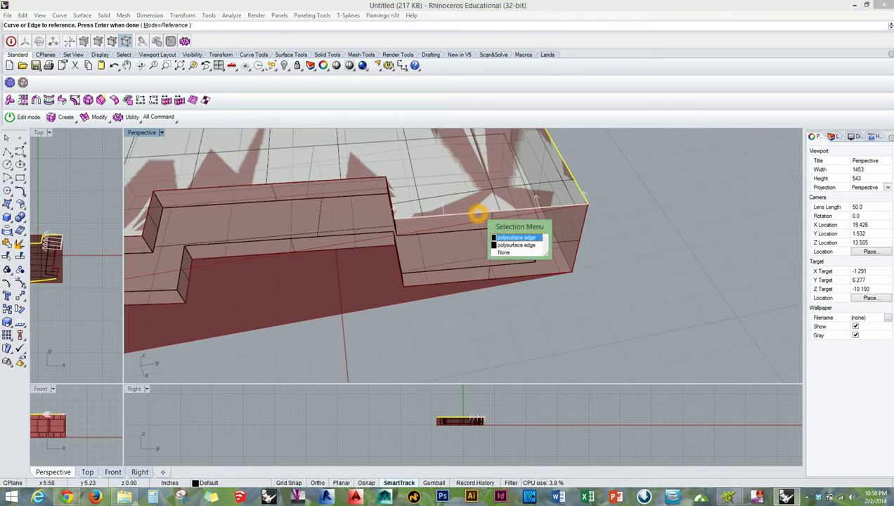
pyautogui.click(507, 236)
pyautogui.moveTo(422, 194); pyautogui.dragTo(469, 185, button='right')
pyautogui.click(467, 181)
pyautogui.click(495, 201)
pyautogui.click(427, 166)
pyautogui.click(462, 191)
# Add the last two upper edges of the stepped end and finish the Master Curve (MC) selection.
pyautogui.moveTo(302, 227); pyautogui.dragTo(458, 181, button='right')
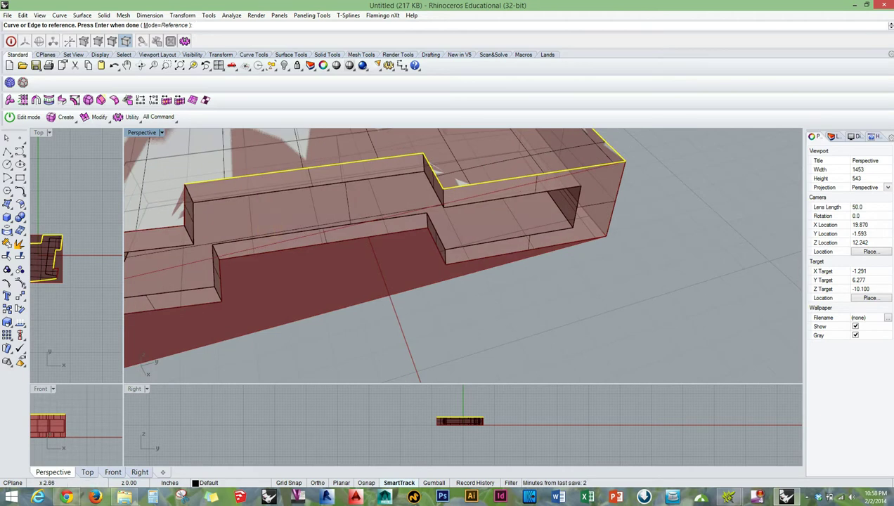
pyautogui.click(184, 215)
pyautogui.click(213, 237)
pyautogui.click(163, 227)
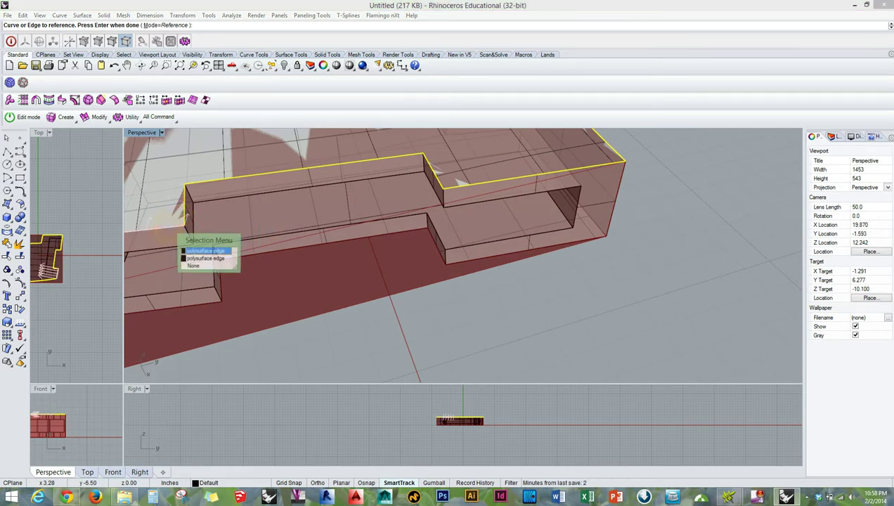
pyautogui.click(193, 250)
pyautogui.scroll(-4, 248, 242)
pyautogui.moveTo(247, 243); pyautogui.dragTo(494, 237, button='right')
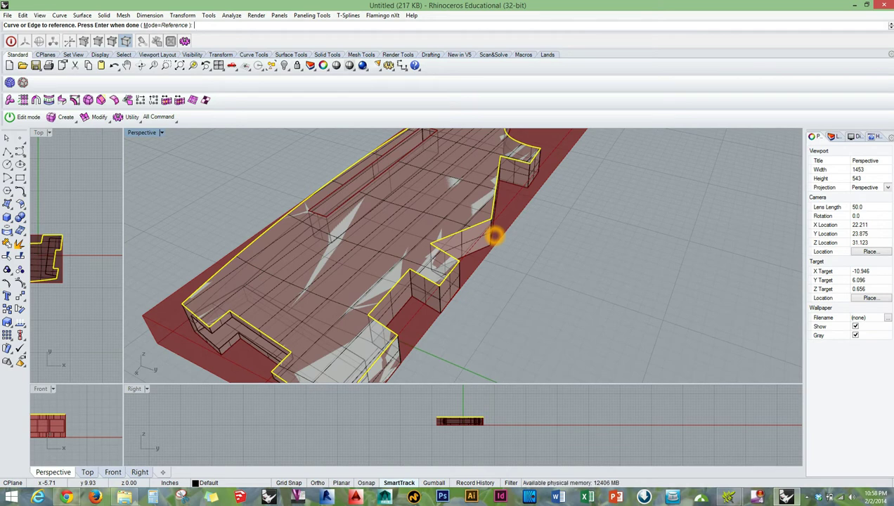
pyautogui.press('Return')
# Move the contour component clear of the BTL Part component and bring the model's pointed end into view.
pyautogui.moveTo(675, 340); pyautogui.dragTo(647, 305)
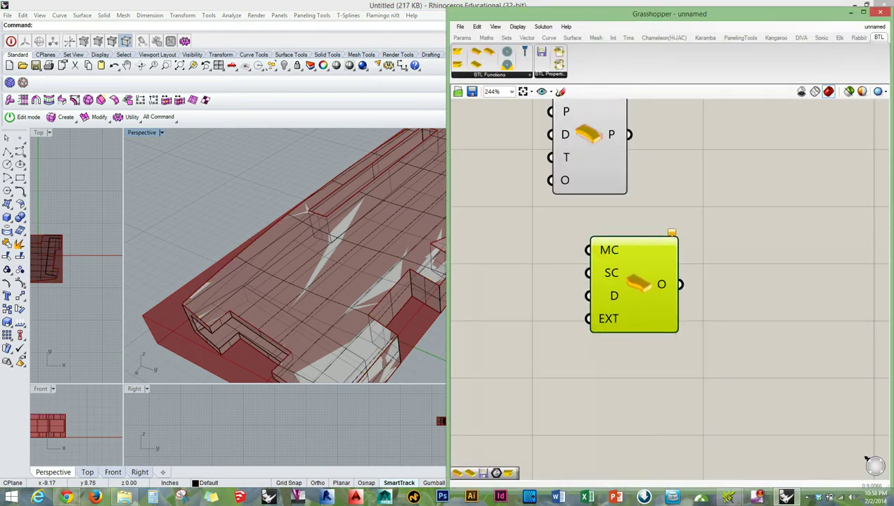
pyautogui.scroll(-3, 310, 267)
pyautogui.moveTo(305, 207); pyautogui.dragTo(360, 300, button='right')
pyautogui.moveTo(479, 268); pyautogui.dragTo(580, 281)
pyautogui.scroll(-6, 539, 256)
pyautogui.scroll(10, 541, 260)
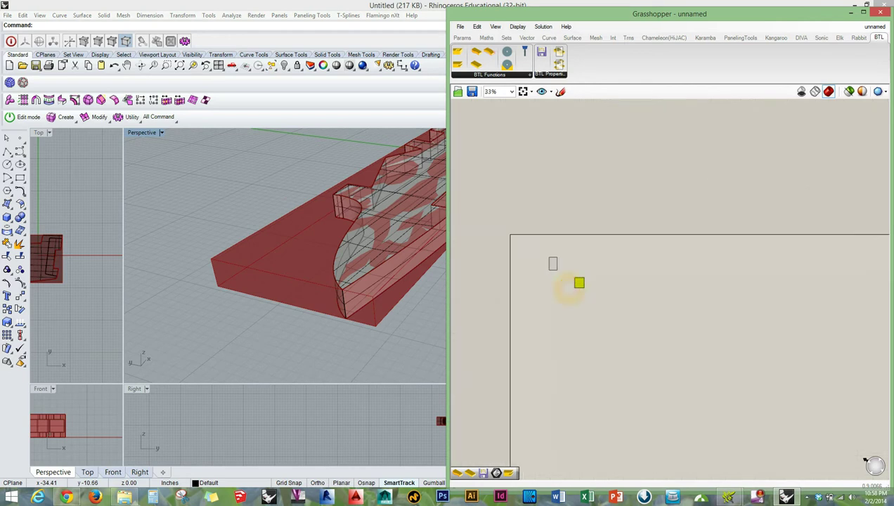
pyautogui.rightClick(605, 268)
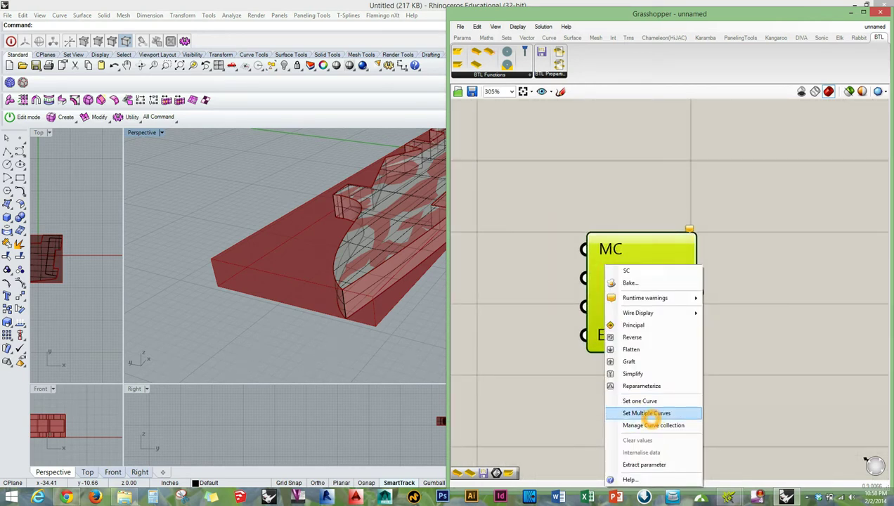
pyautogui.click(646, 414)
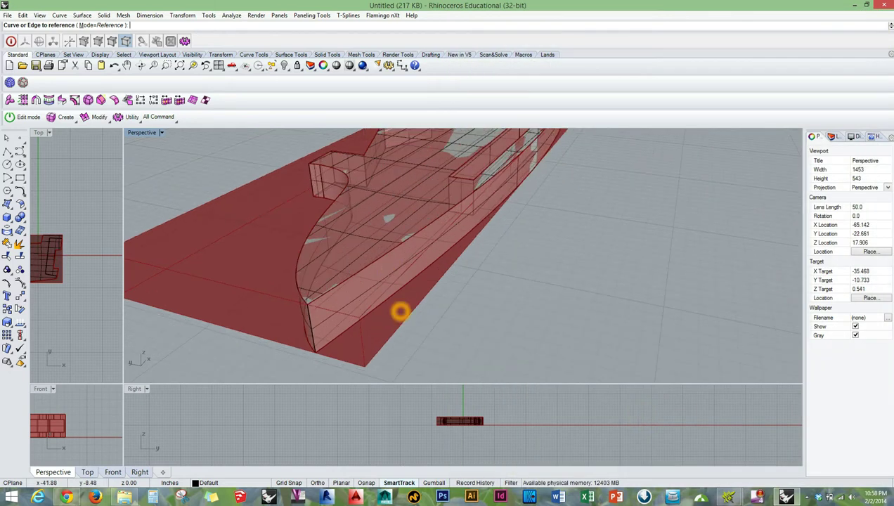
pyautogui.moveTo(309, 299); pyautogui.dragTo(405, 293, button='right')
pyautogui.keyDown('shift'); pyautogui.moveTo(390, 254); pyautogui.dragTo(398, 230, button='right'); pyautogui.keyUp('shift')
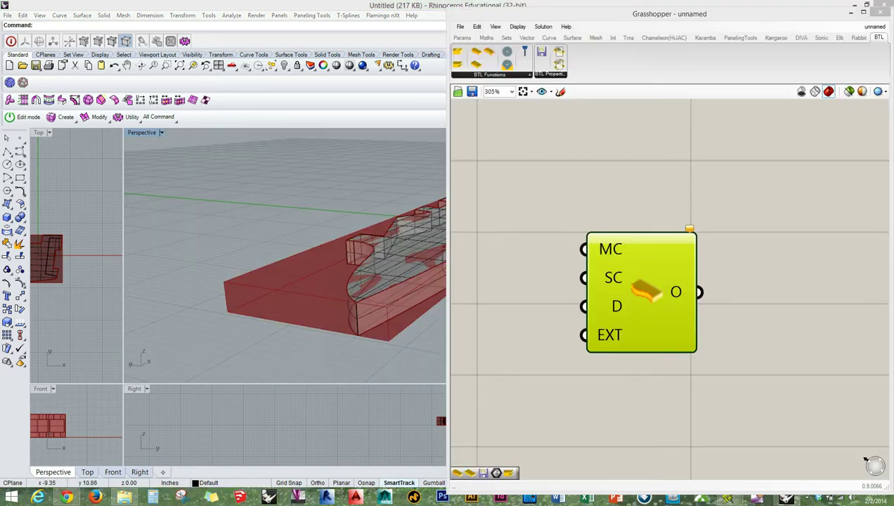
# Examine the model's pointed end and its surrounding BTL part volume from several angles and distances.
pyautogui.moveTo(316, 254); pyautogui.dragTo(404, 299, button='right')
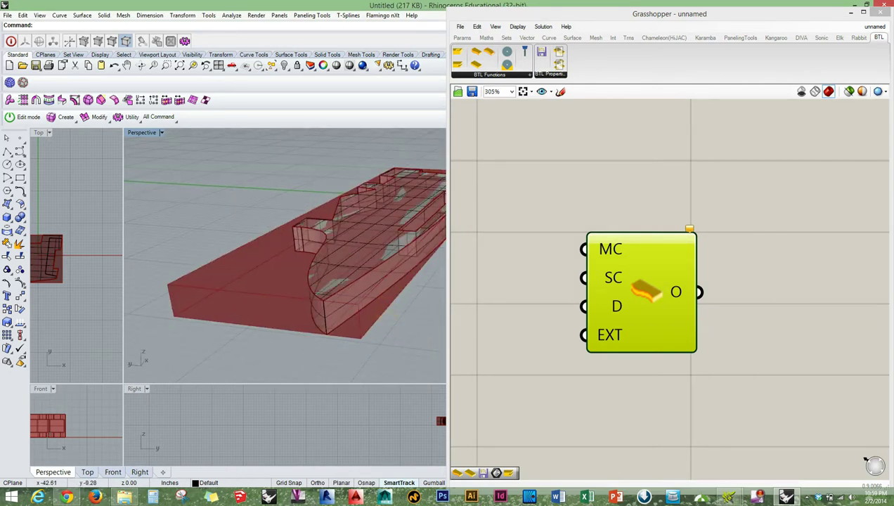
pyautogui.scroll(3, 326, 295)
pyautogui.moveTo(326, 295); pyautogui.dragTo(422, 234, button='right')
pyautogui.scroll(-5, 342, 313)
pyautogui.scroll(5, 329, 267)
pyautogui.scroll(-2, 411, 238)
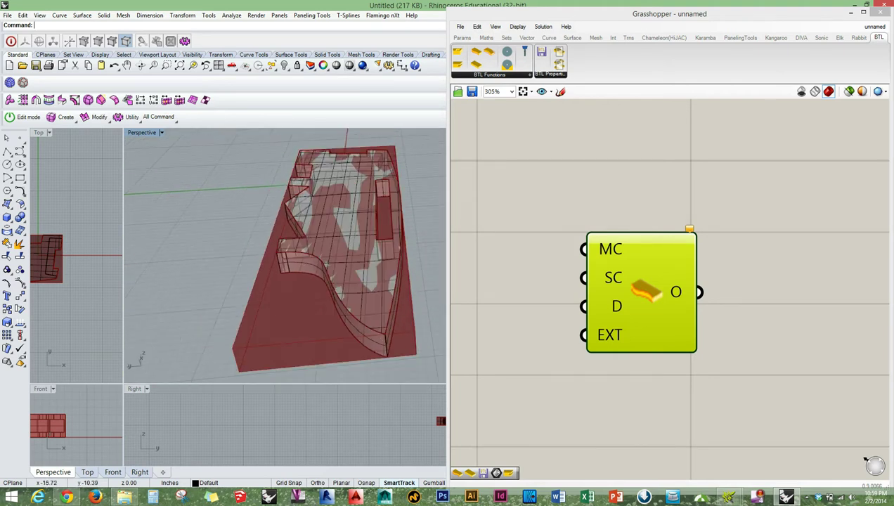
pyautogui.moveTo(401, 291); pyautogui.dragTo(396, 280, button='right')
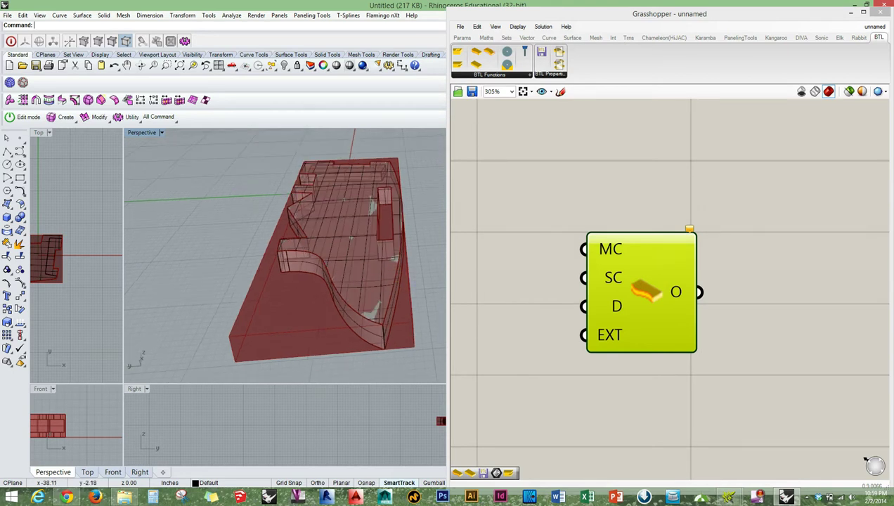
pyautogui.moveTo(370, 274); pyautogui.dragTo(411, 312, button='right')
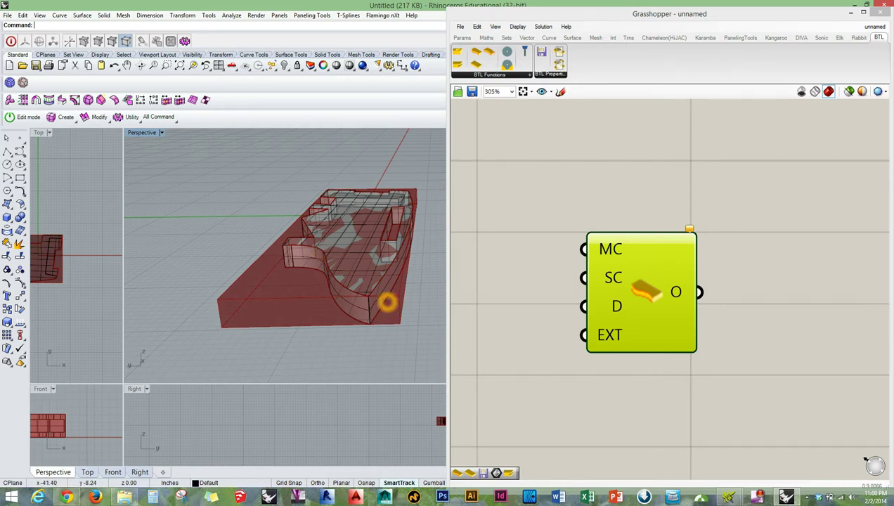
pyautogui.moveTo(388, 284)
pyautogui.mouseDown(button='right')
pyautogui.moveTo(341, 313)
pyautogui.moveTo(380, 284)
pyautogui.mouseUp(button='right')
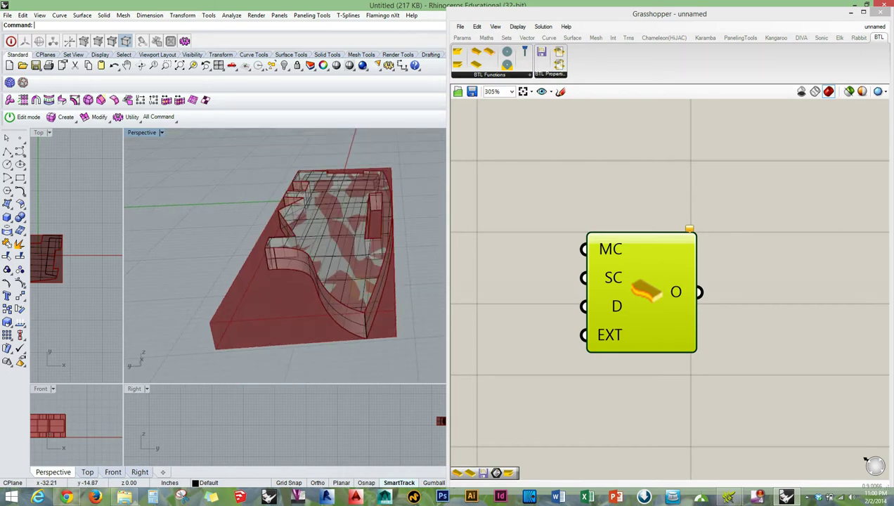
# Begin referencing multiple curves for the SC input with the lower face's long outer edge and S-curved edge.
pyautogui.rightClick(609, 268)
pyautogui.click(650, 413)
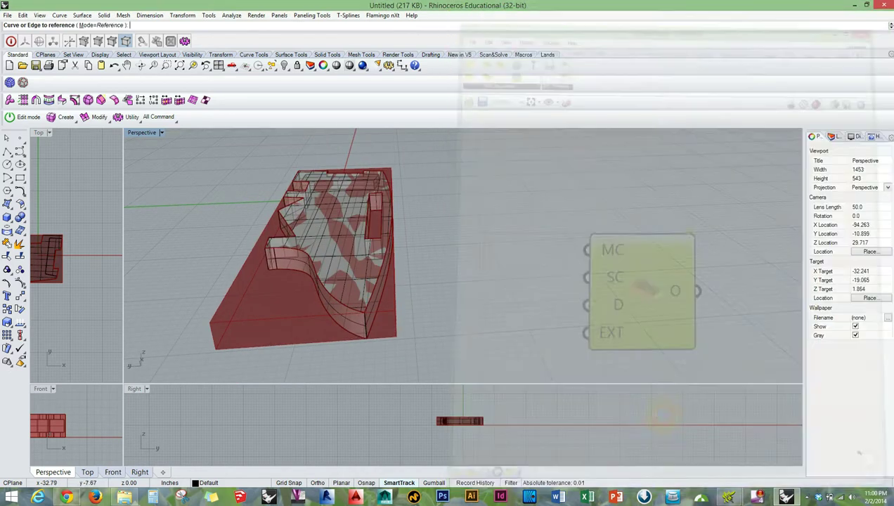
pyautogui.click(359, 301)
pyautogui.rightClick(348, 309)
pyautogui.moveTo(334, 309); pyautogui.dragTo(422, 331, button='right')
pyautogui.click(356, 342)
pyautogui.rightClick(356, 343)
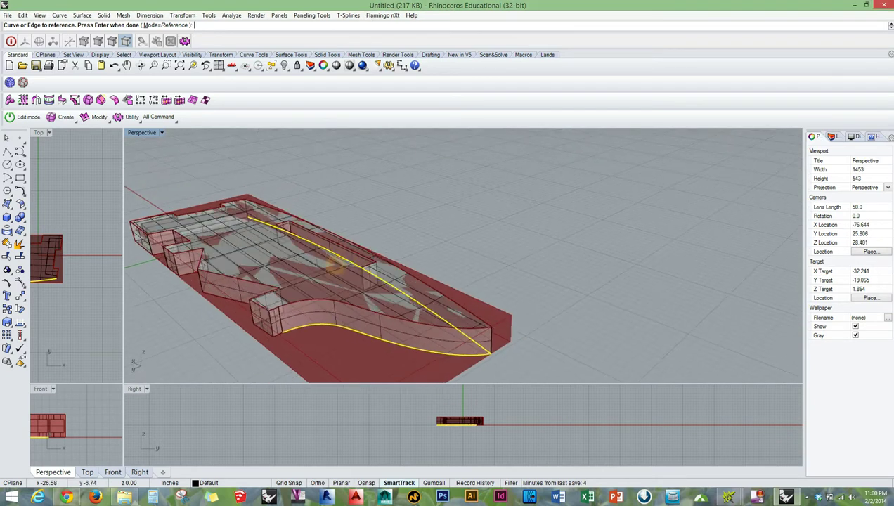
# Add the lower edges of the projecting block and the adjoining long diagonal edge to the SC curve selection.
pyautogui.scroll(4, 256, 323)
pyautogui.click(272, 347)
pyautogui.rightClick(272, 347)
pyautogui.click(246, 338)
pyautogui.rightClick(246, 338)
pyautogui.click(243, 321)
pyautogui.rightClick(243, 321)
pyautogui.moveTo(268, 294); pyautogui.dragTo(300, 324, button='right')
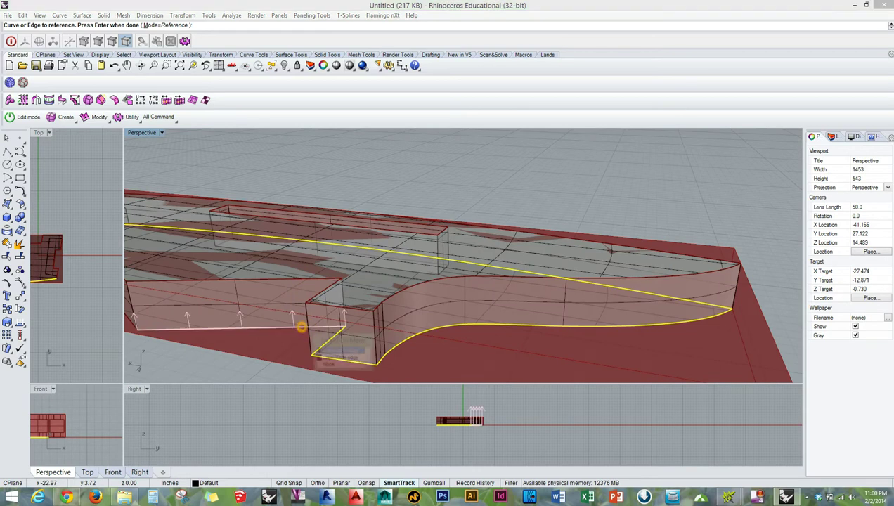
# Add the lower short diagonal edge and the small tab's lower edges to the SC curve selection.
pyautogui.scroll(-4, 299, 324)
pyautogui.scroll(4, 397, 289)
pyautogui.click(480, 282)
pyautogui.rightClick(480, 283)
pyautogui.scroll(5, 388, 267)
pyautogui.moveTo(480, 283); pyautogui.dragTo(419, 316, button='right')
pyautogui.click(427, 258)
pyautogui.rightClick(428, 257)
pyautogui.click(493, 330)
pyautogui.rightClick(493, 330)
pyautogui.click(528, 312)
pyautogui.rightClick(527, 312)
# Add the lower recess edges and the corner's lower outer edge to the SC curve selection.
pyautogui.click(436, 300)
pyautogui.rightClick(436, 300)
pyautogui.click(381, 307)
pyautogui.rightClick(381, 308)
pyautogui.click(356, 330)
pyautogui.rightClick(357, 330)
# Add the lower edges of the end face's first shoulder and the long recessed edge beside it to the SC curve selection.
pyautogui.moveTo(356, 330); pyautogui.dragTo(636, 265, button='right')
pyautogui.click(586, 284)
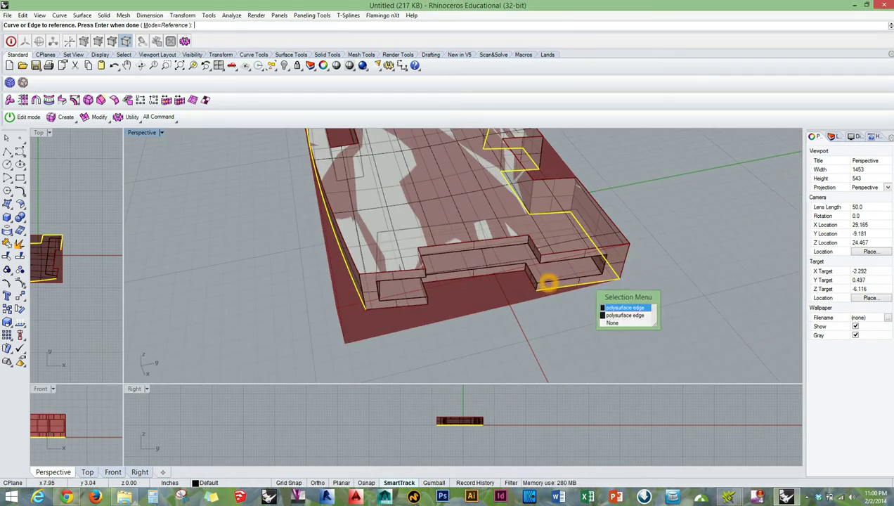
pyautogui.click(621, 303)
pyautogui.click(486, 274)
pyautogui.rightClick(486, 274)
pyautogui.moveTo(486, 274); pyautogui.dragTo(393, 290, button='right')
# Add the remaining lower edges at the far shoulder of the end face and finish the SC curve selection.
pyautogui.click(374, 289)
pyautogui.click(352, 287)
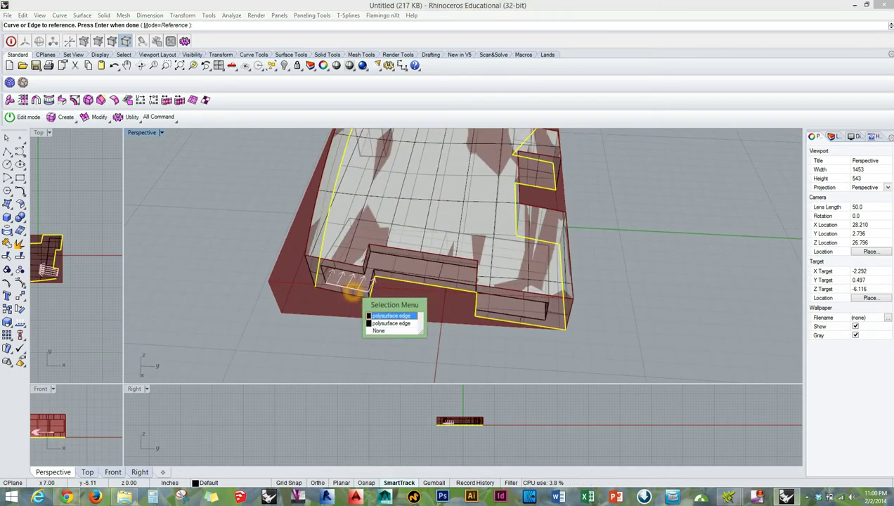
pyautogui.click(411, 331)
pyautogui.click(362, 298)
pyautogui.click(408, 322)
pyautogui.moveTo(472, 284); pyautogui.dragTo(555, 267, button='right')
pyautogui.press('Return')
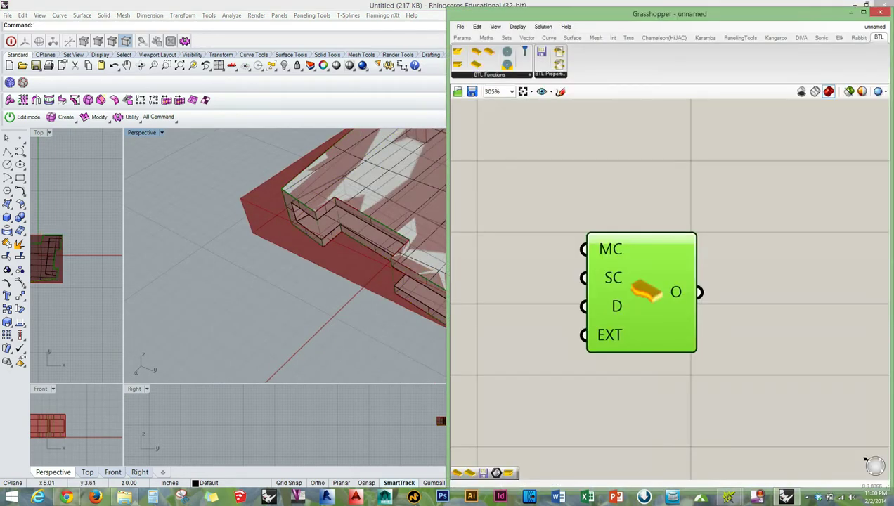
# Add a number slider to the canvas next to the contour component.
pyautogui.moveTo(274, 281); pyautogui.dragTo(372, 162, button='right')
pyautogui.scroll(5, 386, 281)
pyautogui.scroll(-5, 344, 236)
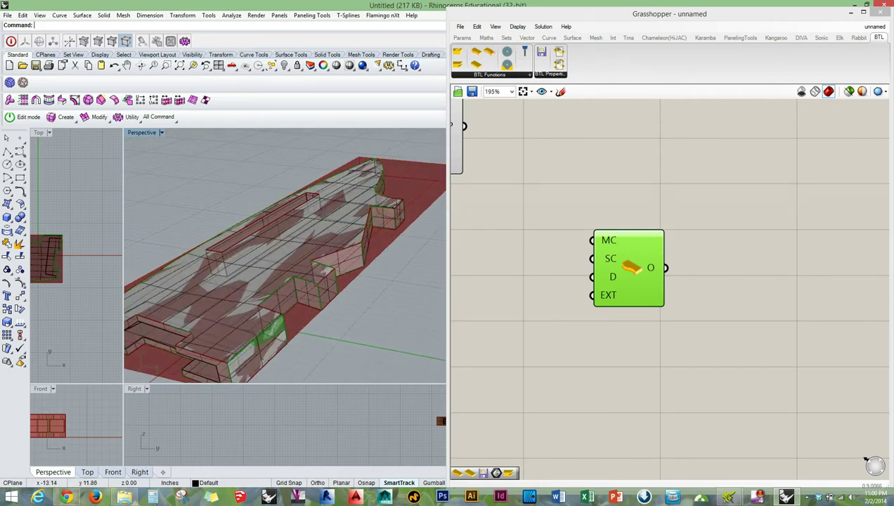
pyautogui.moveTo(612, 276)
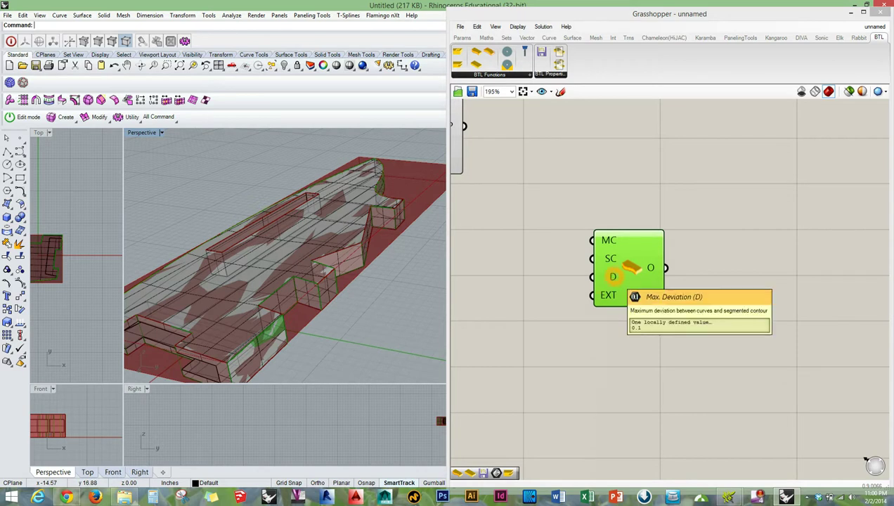
pyautogui.doubleClick(529, 325)
pyautogui.write('Number')
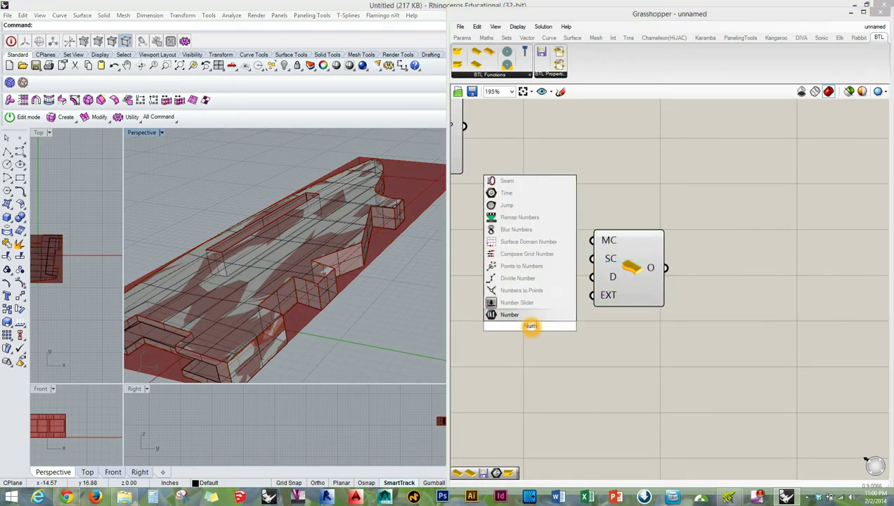
pyautogui.press('BackSpace')
pyautogui.press('BackSpace')
pyautogui.press('BackSpace')
pyautogui.write('bme')
pyautogui.press('BackSpace')
pyautogui.write('er sli')
pyautogui.press('Return')
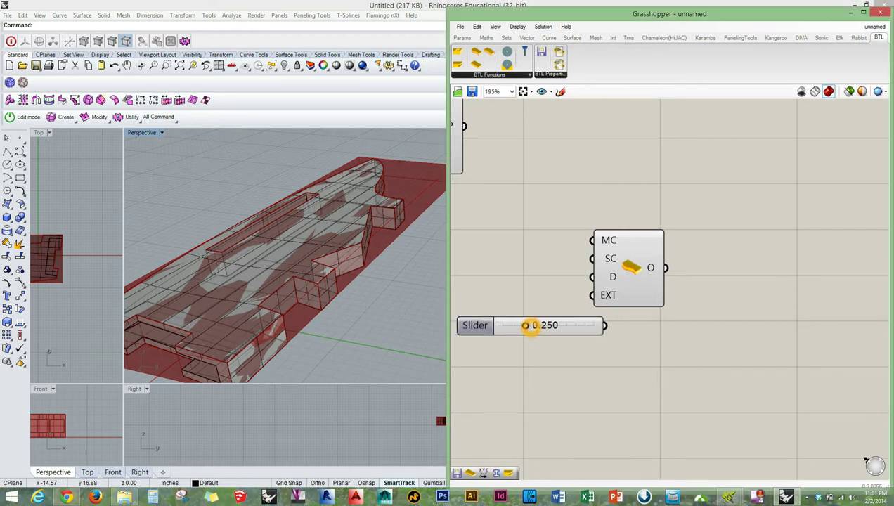
# Connect the slider to the contour component's D (Max. Deviation) input and set it to 0.000.
pyautogui.moveTo(595, 277); pyautogui.dragTo(592, 276)
pyautogui.moveTo(610, 273); pyautogui.dragTo(703, 276)
pyautogui.moveTo(551, 371); pyautogui.dragTo(644, 340, button='right')
pyautogui.scroll(5, 280, 292)
pyautogui.click(333, 279)
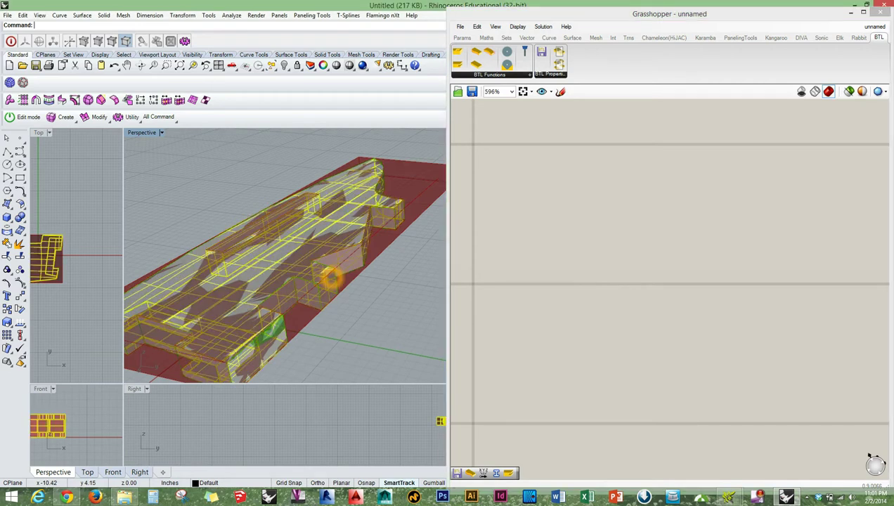
pyautogui.scroll(7, 326, 280)
pyautogui.moveTo(325, 281); pyautogui.dragTo(301, 271, button='right')
pyautogui.click(419, 357)
pyautogui.scroll(-5, 419, 357)
pyautogui.moveTo(385, 300); pyautogui.dragTo(373, 277, button='right')
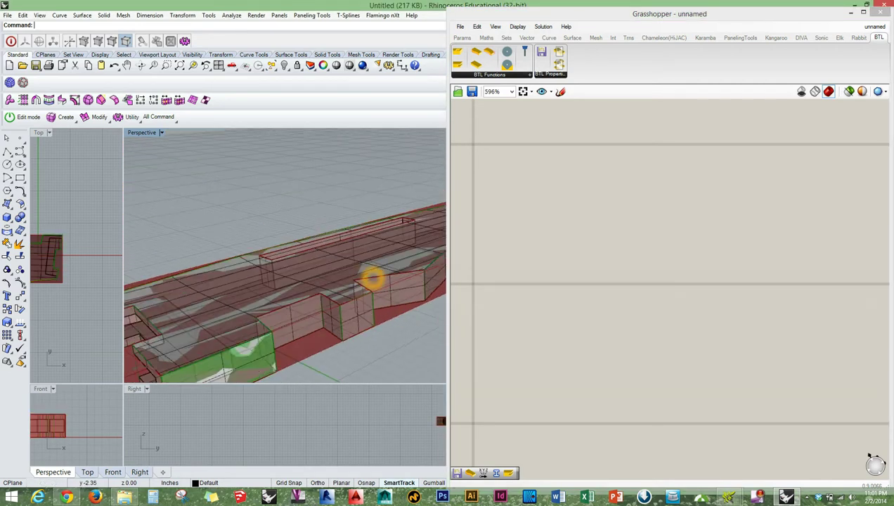
pyautogui.click(583, 289)
pyautogui.scroll(-7, 587, 290)
pyautogui.moveTo(794, 295); pyautogui.dragTo(683, 283, button='right')
pyautogui.scroll(4, 682, 284)
# Try Max. Deviation values of 0.407, 0.843 and 0.384 to compare the contour's segmentation along the S-curved edge.
pyautogui.click(856, 235)
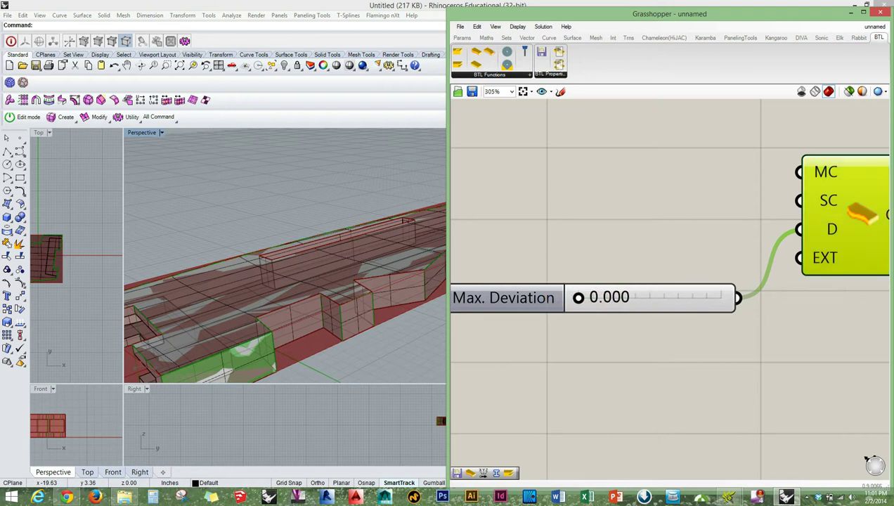
pyautogui.moveTo(579, 298); pyautogui.dragTo(635, 298)
pyautogui.moveTo(346, 242); pyautogui.dragTo(256, 253, button='right')
pyautogui.scroll(1, 380, 255)
pyautogui.moveTo(381, 255); pyautogui.dragTo(327, 253, button='right')
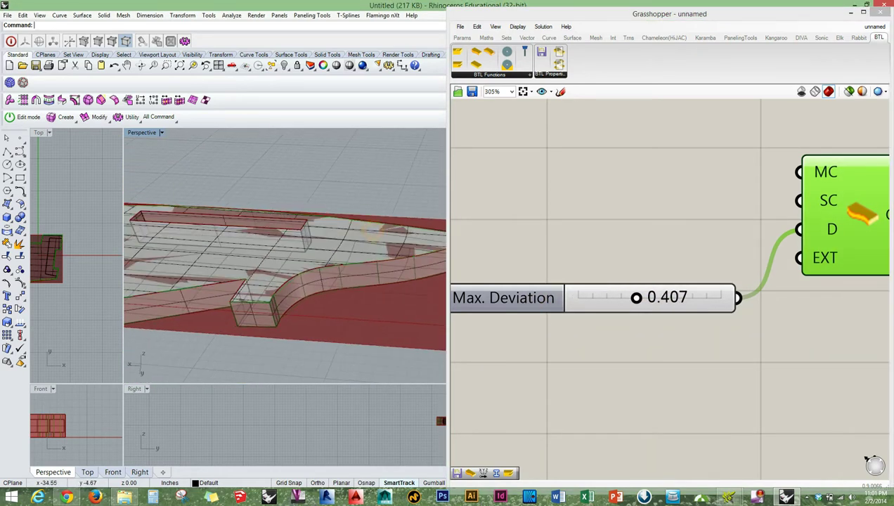
pyautogui.scroll(5, 326, 265)
pyautogui.moveTo(636, 297)
pyautogui.mouseDown()
pyautogui.moveTo(671, 297)
pyautogui.moveTo(593, 297)
pyautogui.moveTo(625, 298)
pyautogui.mouseUp()
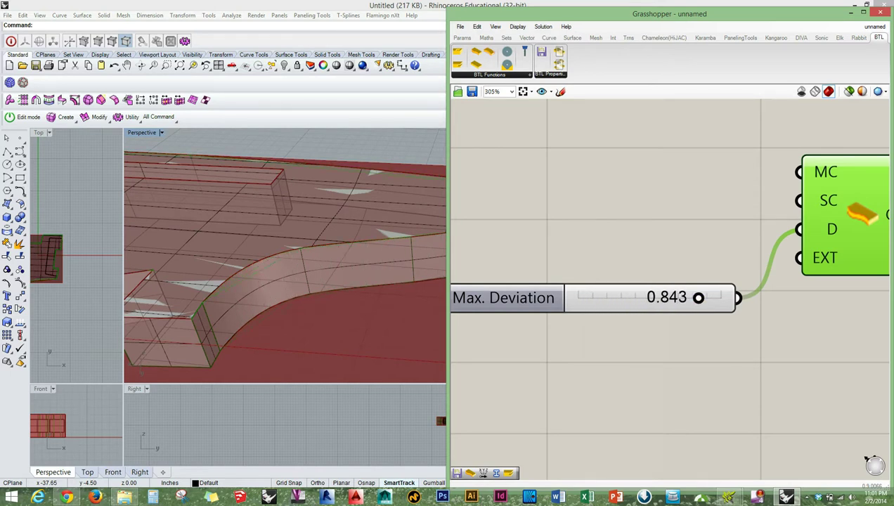
pyautogui.moveTo(302, 228); pyautogui.dragTo(325, 235, button='right')
pyautogui.click(725, 298)
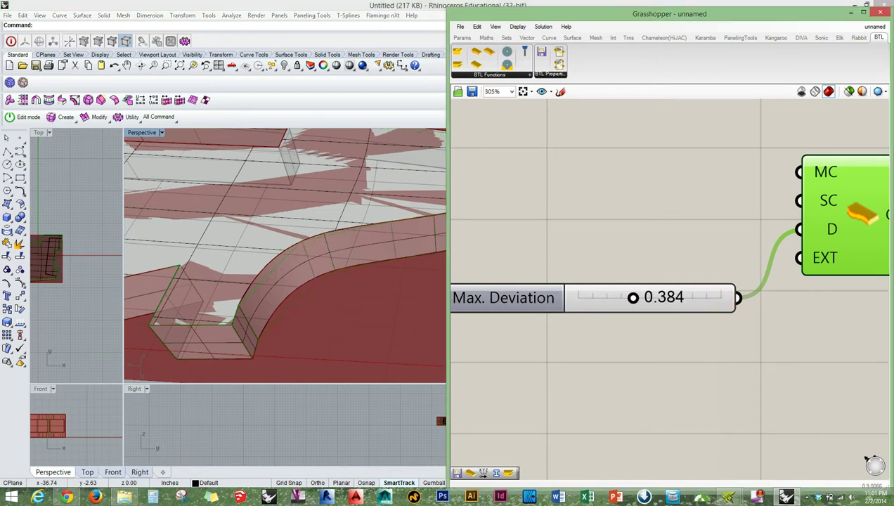
# Set the Max. Deviation slider to 0.108.
pyautogui.moveTo(604, 298); pyautogui.dragTo(630, 282)
pyautogui.moveTo(577, 297); pyautogui.dragTo(589, 298)
pyautogui.click(605, 261)
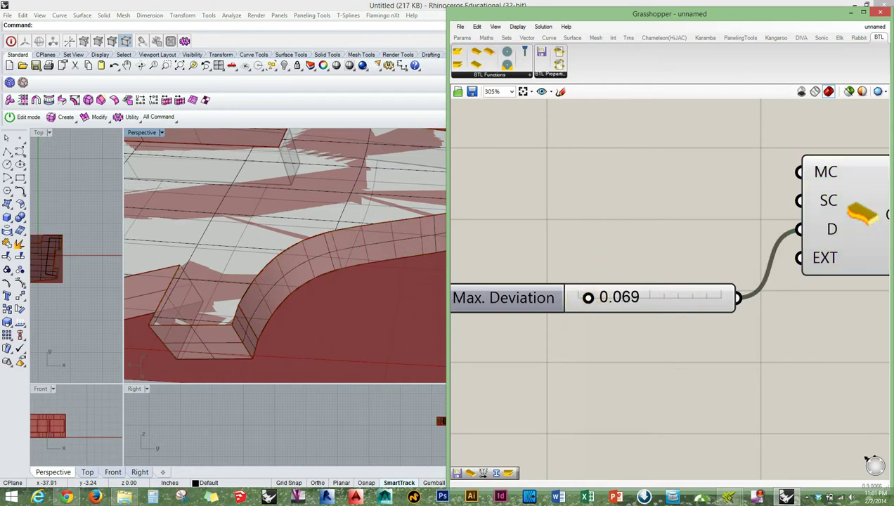
pyautogui.moveTo(588, 297)
pyautogui.mouseDown()
pyautogui.moveTo(578, 297)
pyautogui.moveTo(593, 298)
pyautogui.mouseUp()
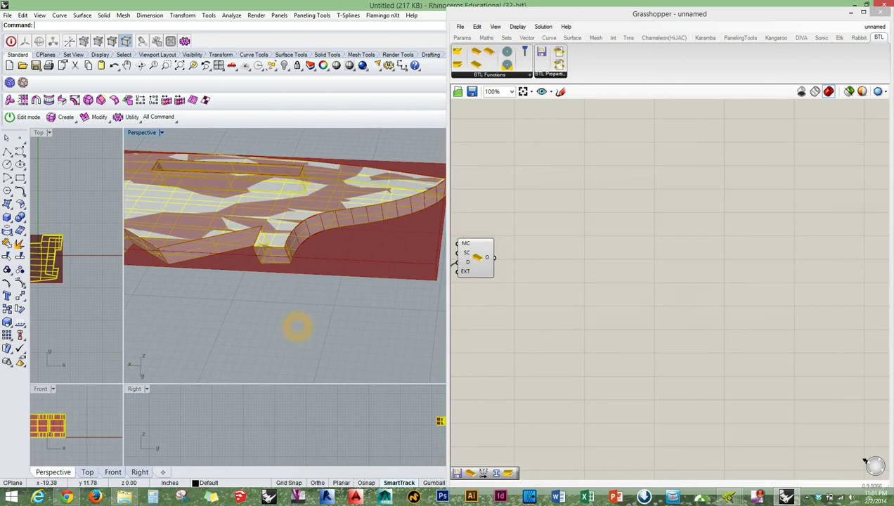
# Examine the long rectangular slot in the model's upper face as the next contour.
pyautogui.moveTo(297, 327); pyautogui.dragTo(195, 297, button='right')
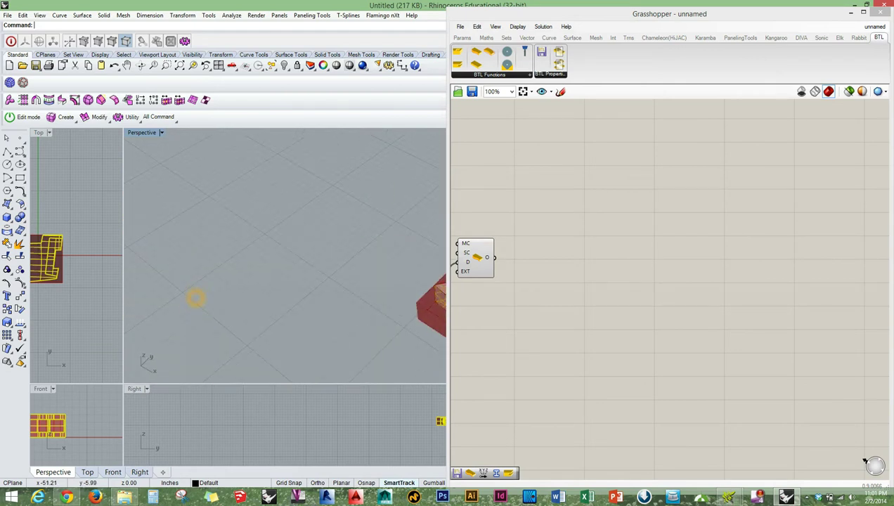
pyautogui.click(196, 296)
pyautogui.scroll(-2, 375, 218)
pyautogui.keyDown('shift'); pyautogui.moveTo(375, 218); pyautogui.dragTo(409, 277, button='right'); pyautogui.keyUp('shift')
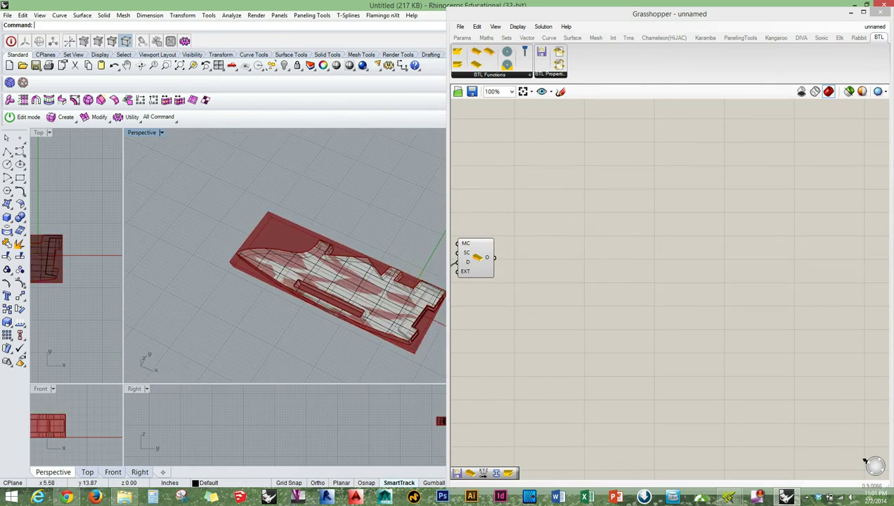
pyautogui.moveTo(474, 257); pyautogui.dragTo(534, 263, button='right')
pyautogui.scroll(-3, 533, 257)
pyautogui.moveTo(483, 240); pyautogui.dragTo(508, 247, button='right')
pyautogui.moveTo(239, 313); pyautogui.dragTo(281, 290, button='right')
pyautogui.scroll(7, 321, 331)
pyautogui.keyDown('shift'); pyautogui.moveTo(414, 330); pyautogui.dragTo(346, 276, button='right'); pyautogui.keyUp('shift')
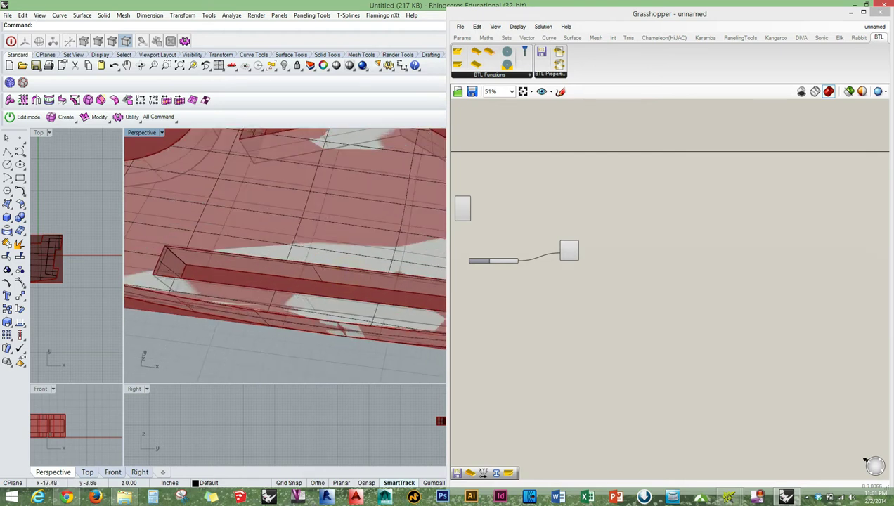
# Reposition the BTL Part component and place a second contour component below the first one.
pyautogui.moveTo(462, 209); pyautogui.dragTo(505, 195)
pyautogui.click(509, 230)
pyautogui.scroll(-3, 509, 231)
pyautogui.scroll(4, 512, 235)
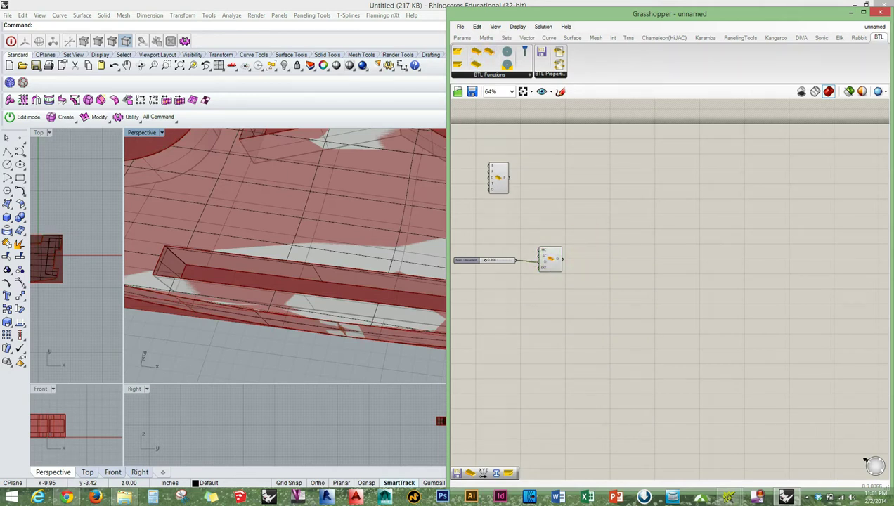
pyautogui.scroll(3, 511, 317)
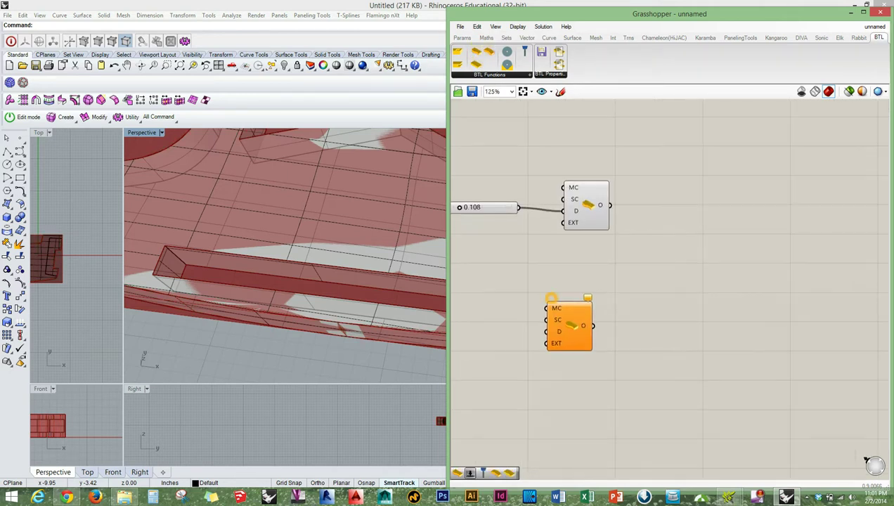
# Begin referencing multiple curves for the second contour component's MC input with the slot's two long upper edges.
pyautogui.rightClick(565, 325)
pyautogui.click(593, 456)
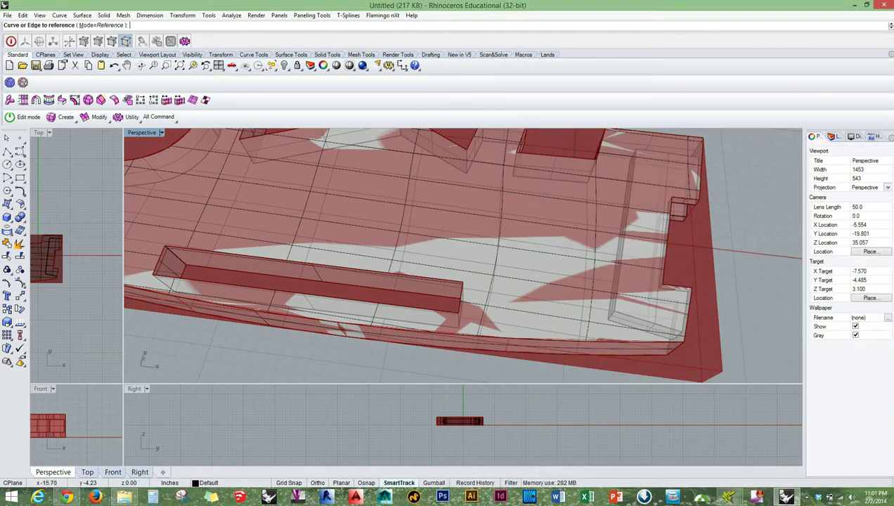
pyautogui.click(369, 278)
pyautogui.click(325, 294)
pyautogui.click(329, 297)
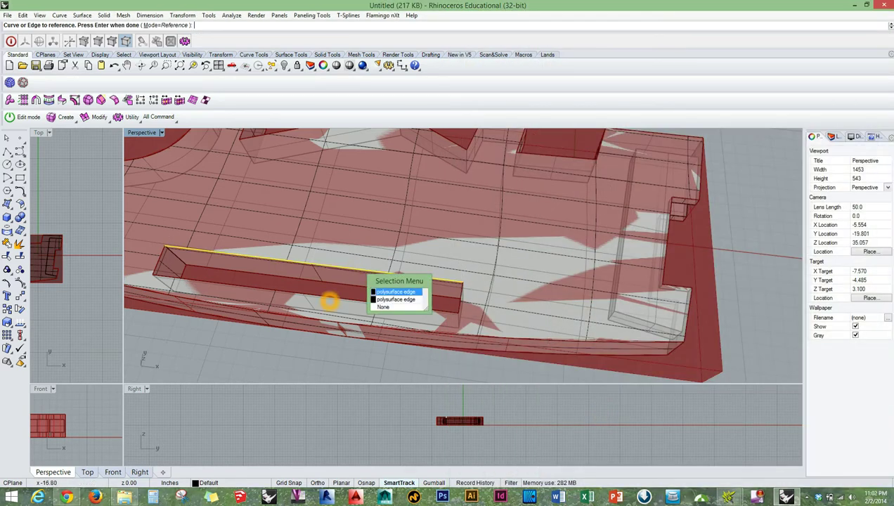
pyautogui.click(365, 320)
# Add the slot's two short upper edges and finish the MC curve selection.
pyautogui.click(160, 253)
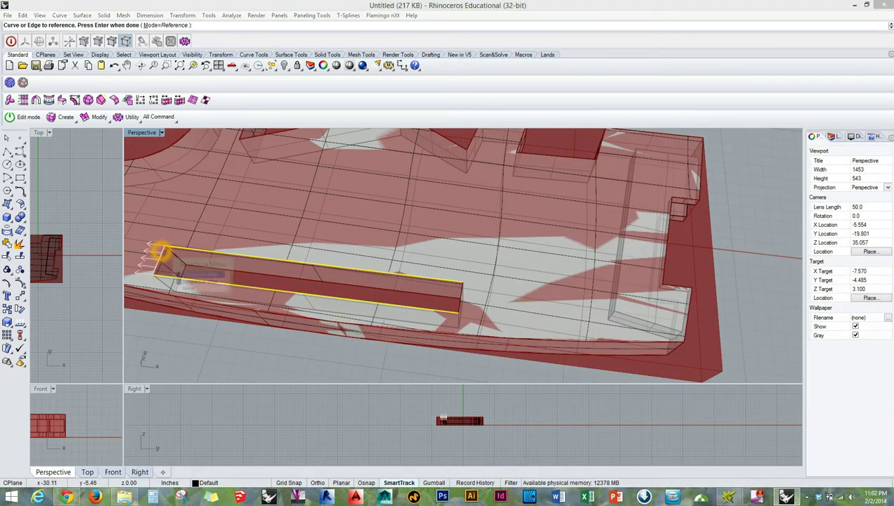
pyautogui.click(185, 275)
pyautogui.moveTo(399, 293)
pyautogui.mouseDown(button='right')
pyautogui.moveTo(494, 287)
pyautogui.moveTo(404, 291)
pyautogui.mouseUp(button='right')
pyautogui.click(481, 290)
pyautogui.click(492, 304)
pyautogui.press('Return')
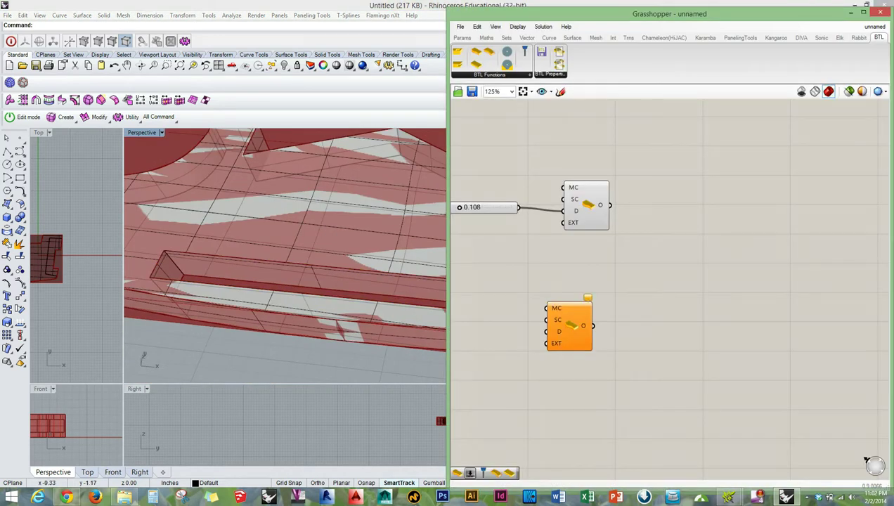
# Begin referencing multiple curves for the second component's SC input with the slot's two long lower edges.
pyautogui.rightClick(551, 325)
pyautogui.click(590, 413)
pyautogui.click(333, 287)
pyautogui.scroll(5, 314, 310)
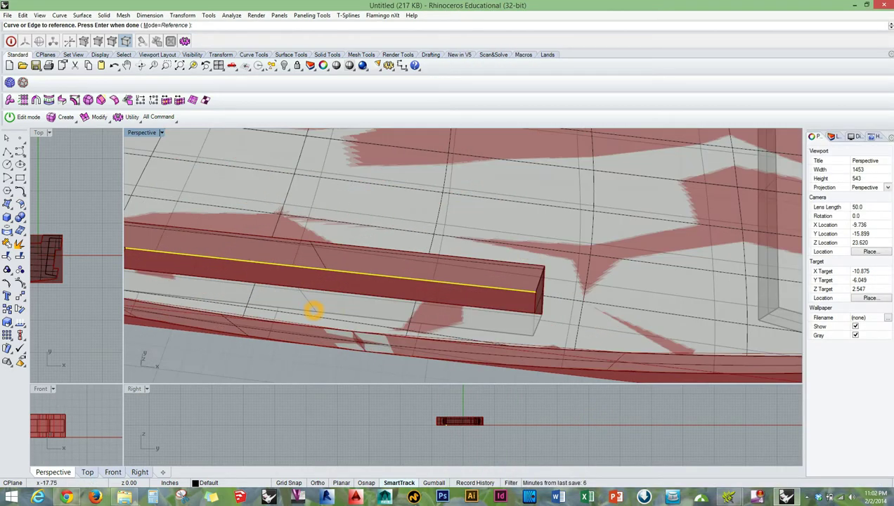
pyautogui.click(344, 313)
pyautogui.click(366, 337)
# Add the slot's two short lower edges and finish the SC curve selection.
pyautogui.scroll(-4, 316, 275)
pyautogui.click(185, 260)
pyautogui.click(212, 285)
pyautogui.moveTo(404, 281); pyautogui.dragTo(479, 293, button='right')
pyautogui.scroll(4, 478, 292)
pyautogui.click(468, 290)
pyautogui.click(496, 316)
pyautogui.rightClick(521, 331)
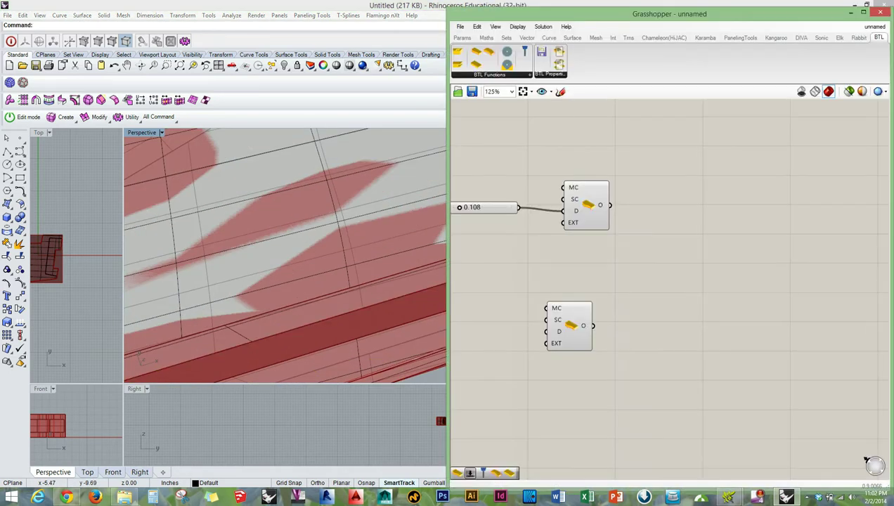
# Check the second component's contour around the slot and align the component directly below the first one.
pyautogui.click(571, 324)
pyautogui.moveTo(302, 281)
pyautogui.mouseDown(button='right')
pyautogui.moveTo(352, 281)
pyautogui.moveTo(281, 256)
pyautogui.moveTo(256, 258)
pyautogui.moveTo(302, 246)
pyautogui.moveTo(310, 281)
pyautogui.mouseUp(button='right')
pyautogui.scroll(-2, 351, 281)
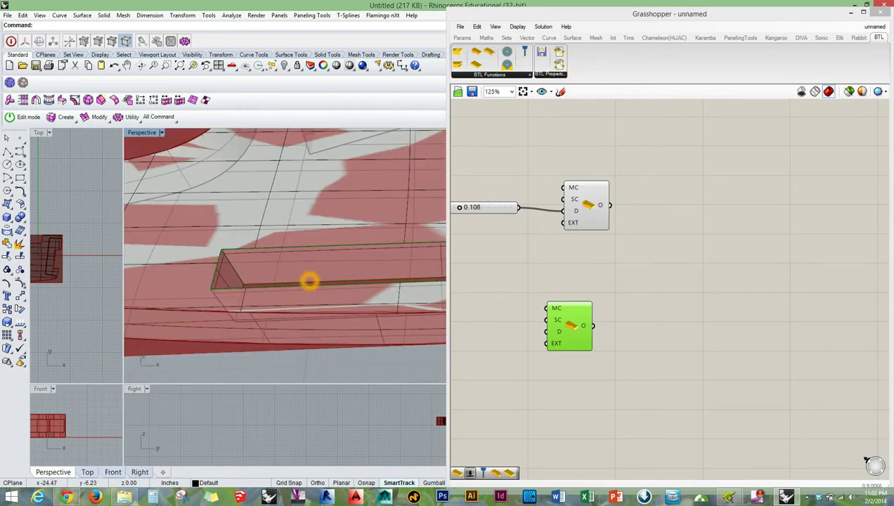
pyautogui.moveTo(255, 255); pyautogui.dragTo(328, 268, button='right')
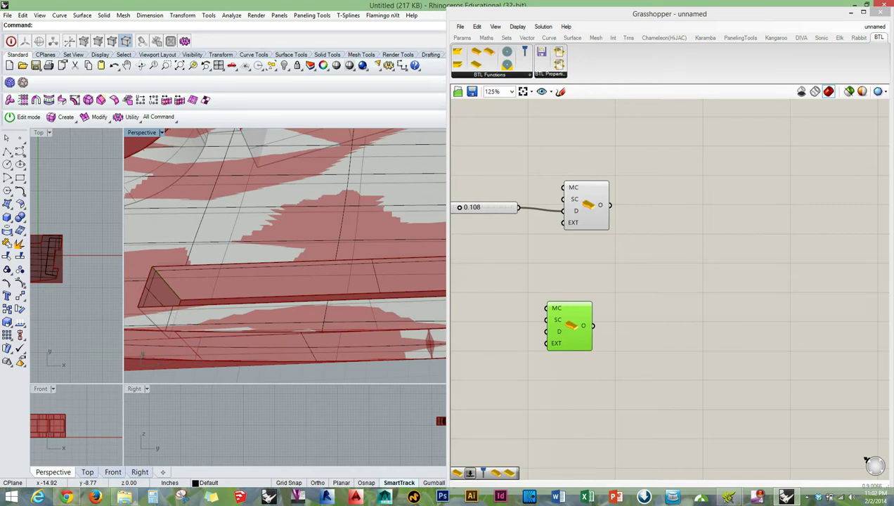
pyautogui.moveTo(568, 322); pyautogui.dragTo(585, 254)
pyautogui.click(660, 270)
# Examine the model from several sides, focusing on the groove in its stepped end face.
pyautogui.click(278, 242)
pyautogui.scroll(-6, 279, 242)
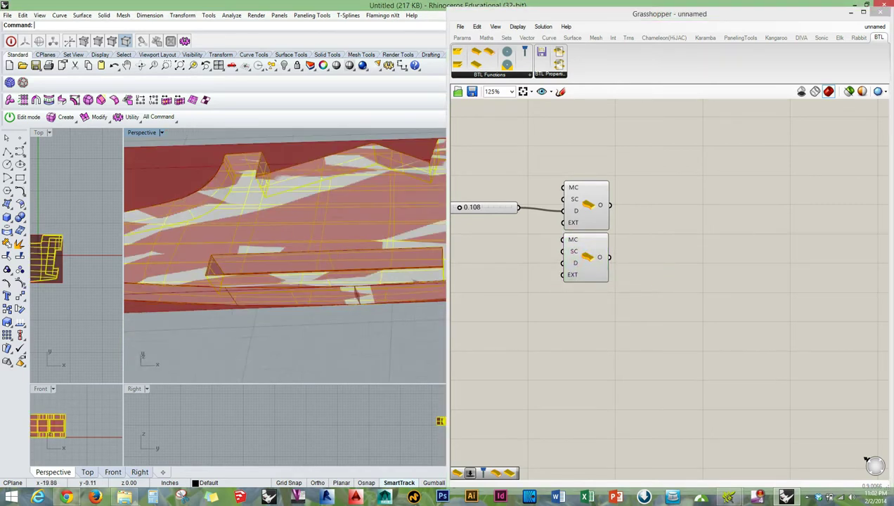
pyautogui.click(316, 337)
pyautogui.scroll(-7, 349, 281)
pyautogui.moveTo(415, 218); pyautogui.dragTo(299, 279, button='right')
pyautogui.scroll(9, 318, 266)
pyautogui.scroll(-9, 295, 281)
pyautogui.scroll(4, 316, 288)
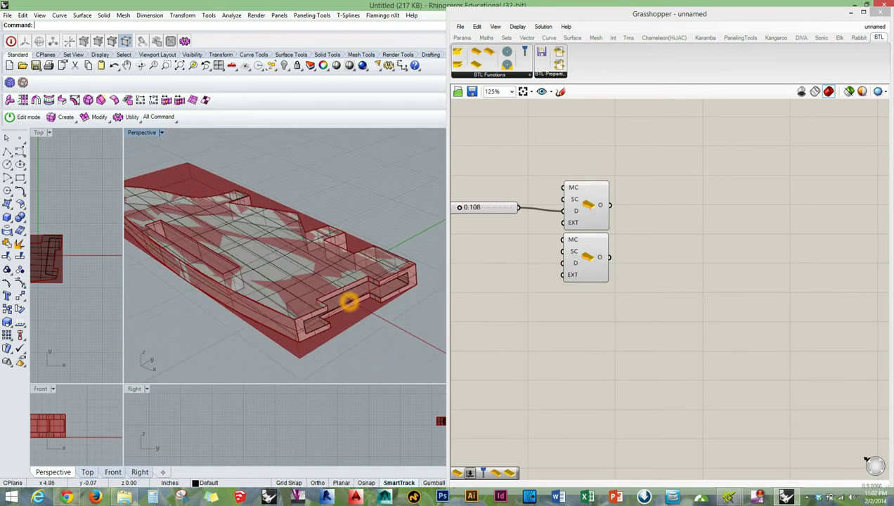
pyautogui.scroll(1, 349, 302)
pyautogui.click(506, 289)
pyautogui.scroll(-12, 506, 290)
pyautogui.click(289, 244)
pyautogui.scroll(-10, 290, 244)
pyautogui.scroll(-5, 261, 246)
pyautogui.moveTo(261, 245); pyautogui.dragTo(359, 220, button='right')
pyautogui.moveTo(787, 257); pyautogui.dragTo(800, 256, button='right')
pyautogui.moveTo(271, 246); pyautogui.dragTo(351, 253, button='right')
pyautogui.keyDown('shift'); pyautogui.moveTo(382, 284); pyautogui.dragTo(362, 265, button='right'); pyautogui.keyUp('shift')
pyautogui.scroll(12, 424, 311)
pyautogui.scroll(-8, 383, 257)
pyautogui.keyDown('shift'); pyautogui.moveTo(375, 197); pyautogui.dragTo(366, 250, button='right'); pyautogui.keyUp('shift')
pyautogui.scroll(12, 367, 292)
pyautogui.scroll(-8, 359, 308)
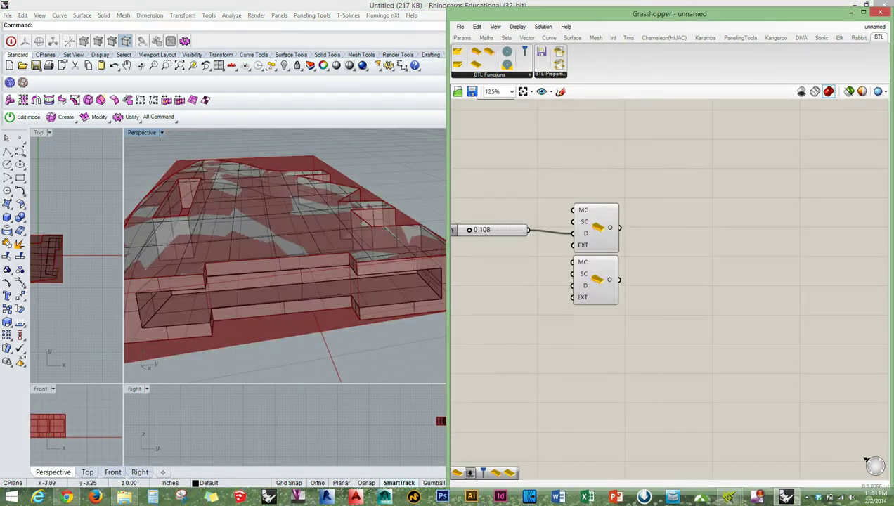
# Place a third contour component below the second one.
pyautogui.scroll(1, 242, 268)
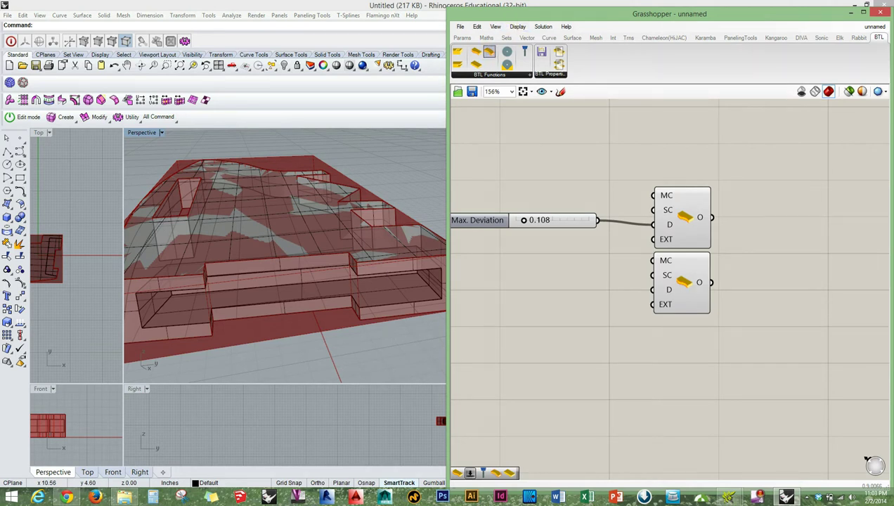
pyautogui.moveTo(476, 52); pyautogui.dragTo(675, 369)
pyautogui.scroll(-3, 675, 369)
pyautogui.moveTo(572, 317); pyautogui.dragTo(586, 296, button='right')
# Switch the Perspective viewport to Wireframe display and view the model's grooved end.
pyautogui.moveTo(233, 275); pyautogui.dragTo(242, 248, button='right')
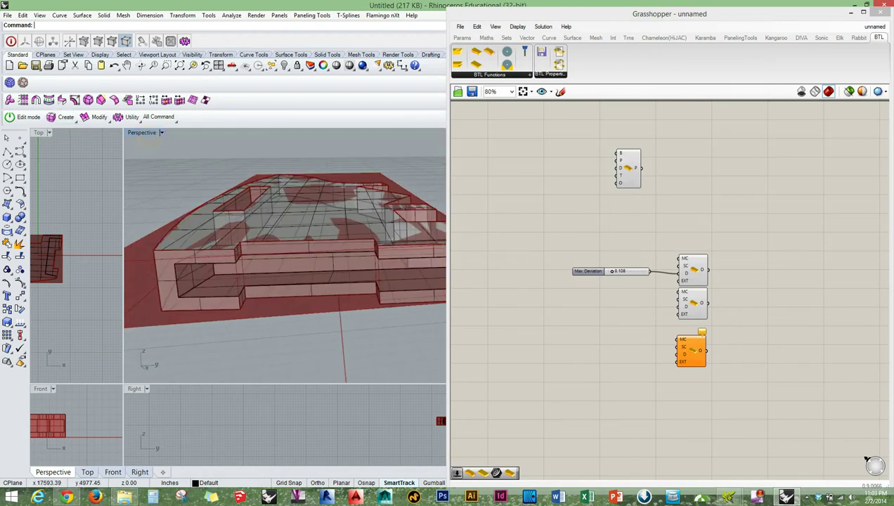
pyautogui.click(161, 133)
pyautogui.click(176, 157)
pyautogui.moveTo(301, 294); pyautogui.dragTo(304, 344, button='right')
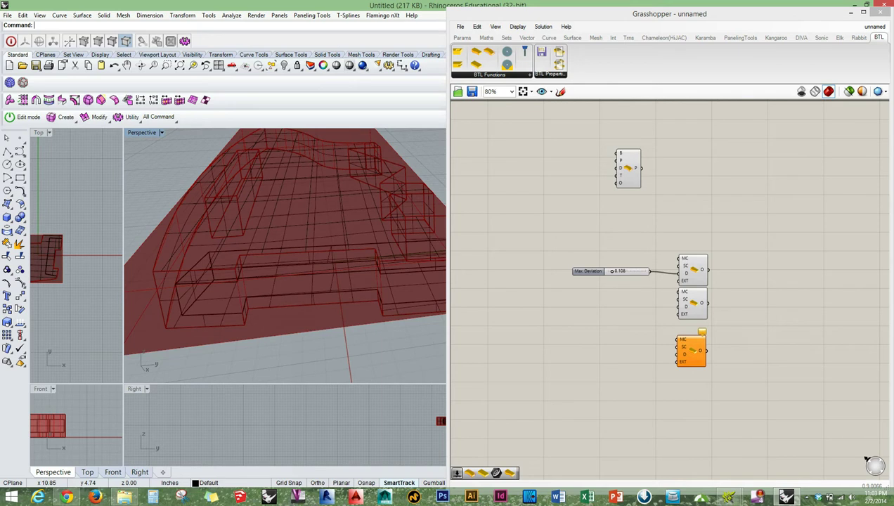
# Start referencing multiple curves for the third contour component's MC input, picking the groove's upper left front and left side edges.
pyautogui.scroll(5, 790, 335)
pyautogui.rightClick(554, 377)
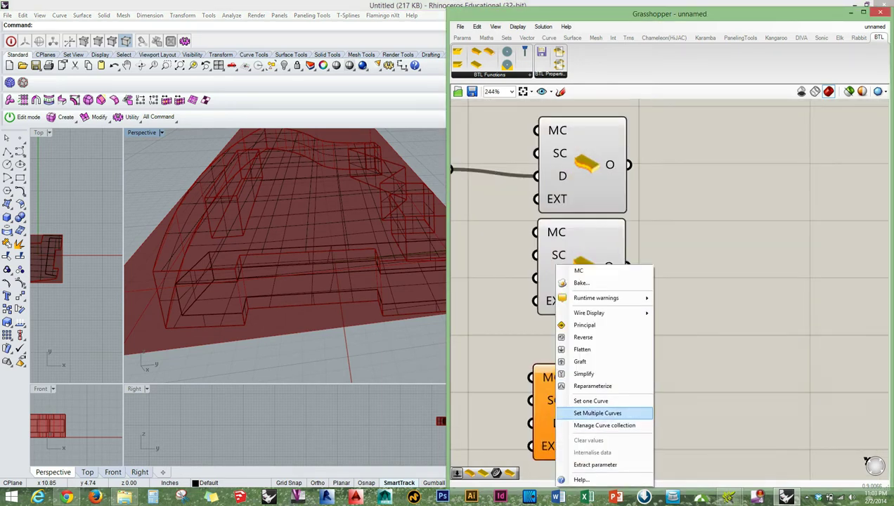
pyautogui.click(597, 413)
pyautogui.scroll(4, 462, 254)
pyautogui.moveTo(261, 276); pyautogui.dragTo(298, 263, button='right')
pyautogui.moveTo(224, 263); pyautogui.dragTo(257, 277, button='right')
pyautogui.click(255, 247)
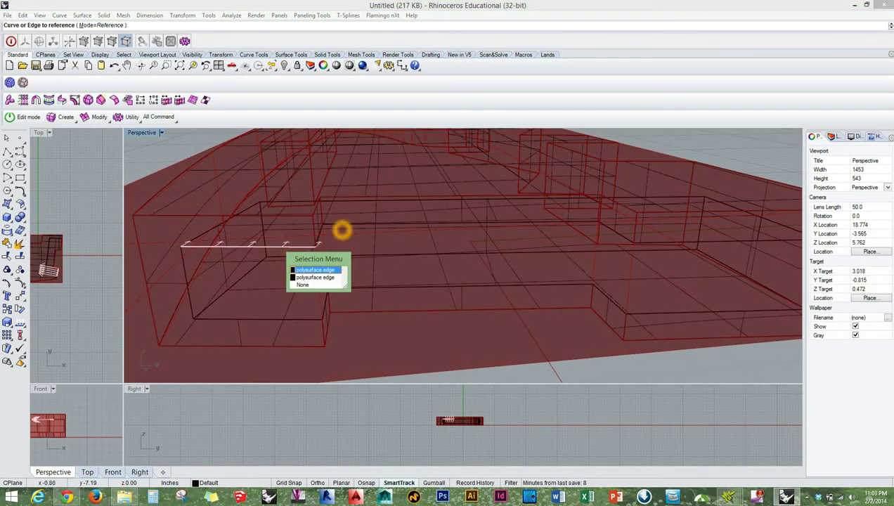
pyautogui.rightClick(342, 230)
pyautogui.moveTo(211, 259); pyautogui.dragTo(203, 269, button='right')
pyautogui.click(196, 243)
pyautogui.rightClick(197, 242)
# Add the groove's upper back edge, right side edge and right front edge to the MC curve selection.
pyautogui.moveTo(356, 232)
pyautogui.mouseDown(button='right')
pyautogui.moveTo(361, 210)
pyautogui.moveTo(349, 239)
pyautogui.mouseUp(button='right')
pyautogui.click(365, 204)
pyautogui.click(405, 242)
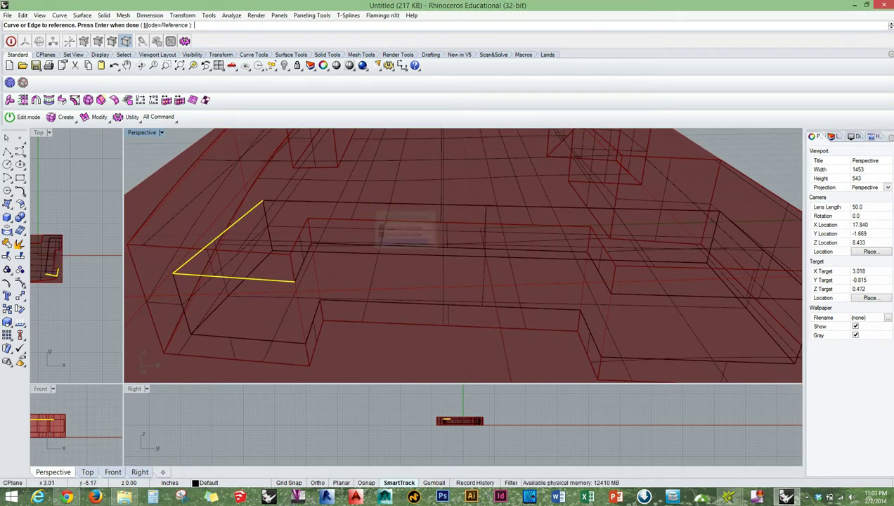
pyautogui.click(371, 203)
pyautogui.rightClick(372, 203)
pyautogui.moveTo(610, 273)
pyautogui.mouseDown(button='right')
pyautogui.moveTo(617, 249)
pyautogui.moveTo(616, 264)
pyautogui.mouseUp(button='right')
pyautogui.click(732, 213)
pyautogui.rightClick(733, 215)
pyautogui.scroll(-4, 705, 250)
pyautogui.moveTo(716, 260)
pyautogui.mouseDown(button='right')
pyautogui.moveTo(704, 257)
pyautogui.moveTo(703, 267)
pyautogui.mouseUp(button='right')
pyautogui.scroll(2, 656, 264)
pyautogui.click(647, 272)
pyautogui.rightClick(645, 274)
# Add the three upper edges of the groove's stepped front recess and finish the MC curve selection.
pyautogui.moveTo(645, 274); pyautogui.dragTo(656, 281, button='right')
pyautogui.click(589, 257)
pyautogui.rightClick(587, 257)
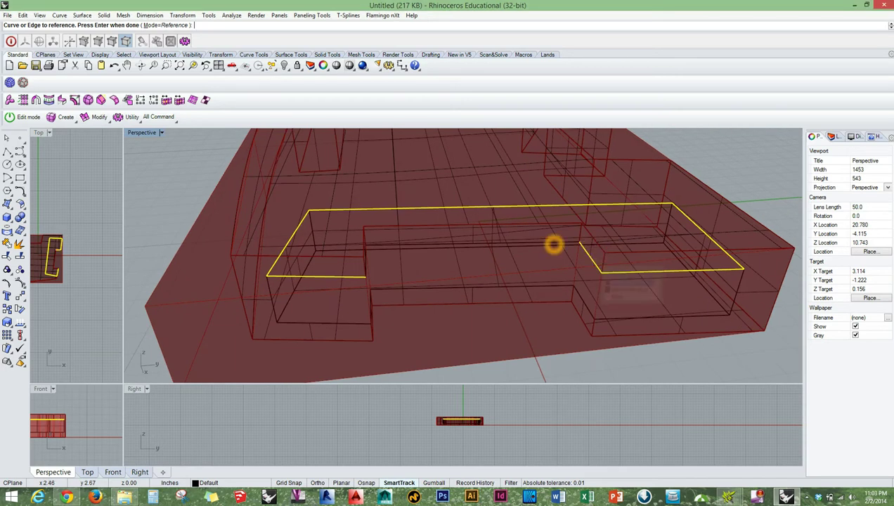
pyautogui.click(536, 241)
pyautogui.rightClick(534, 241)
pyautogui.moveTo(280, 288); pyautogui.dragTo(194, 299, button='right')
pyautogui.click(325, 248)
pyautogui.click(355, 260)
pyautogui.moveTo(449, 279); pyautogui.dragTo(470, 264, button='right')
pyautogui.press('Return')
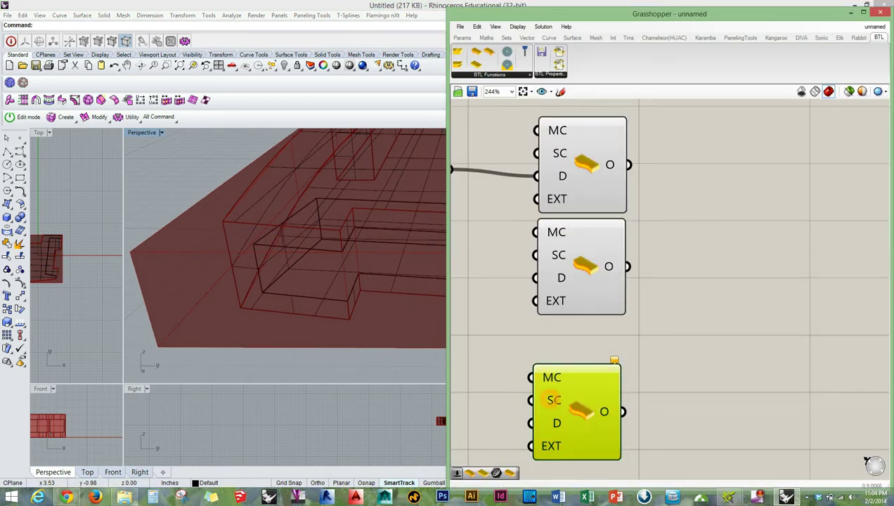
pyautogui.rightClick(551, 400)
pyautogui.click(586, 414)
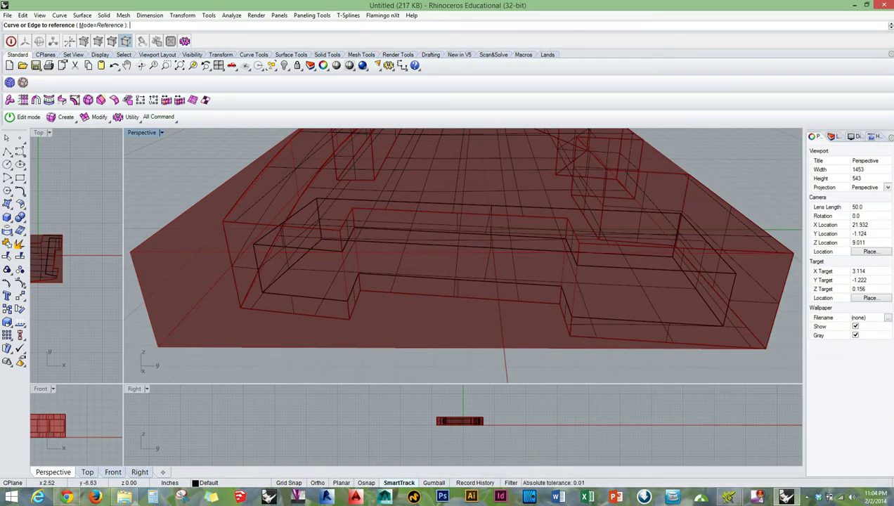
pyautogui.press('Return')
# Start referencing multiple curves for the third component's SC input, picking the groove's lower left front, left side and back edges.
pyautogui.rightClick(557, 261)
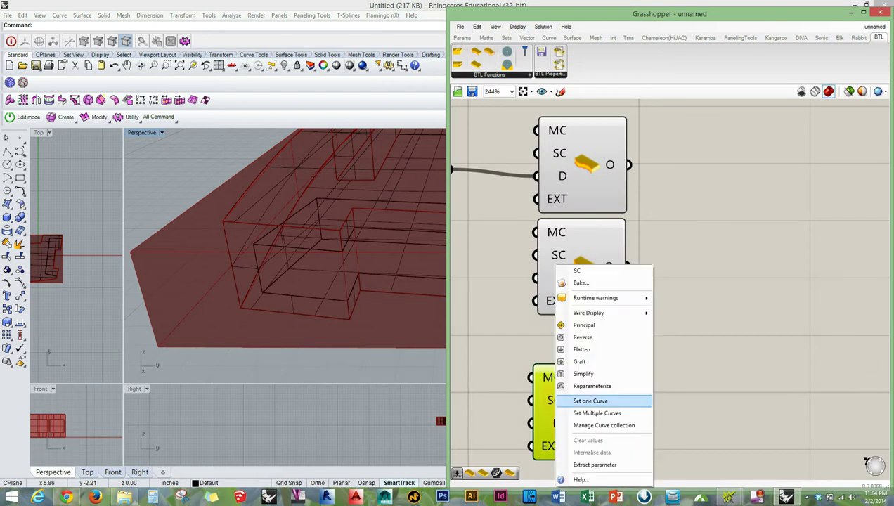
pyautogui.click(585, 413)
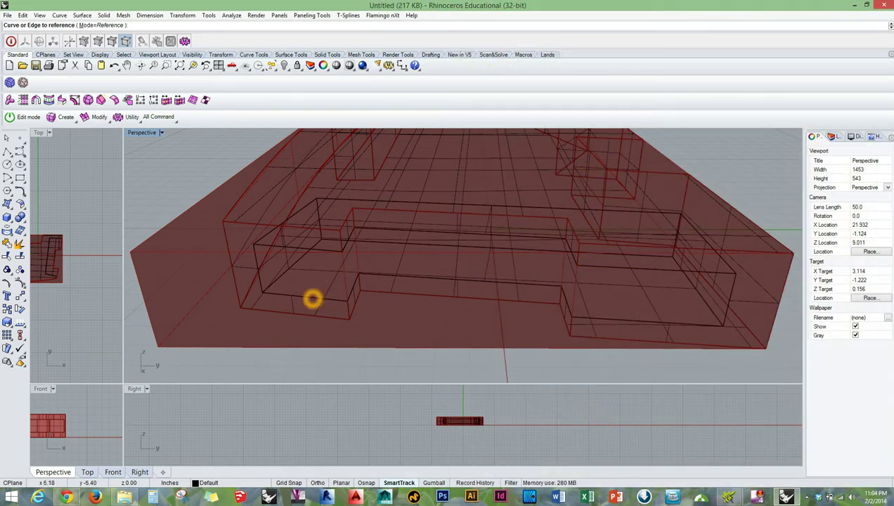
pyautogui.click(310, 297)
pyautogui.click(349, 321)
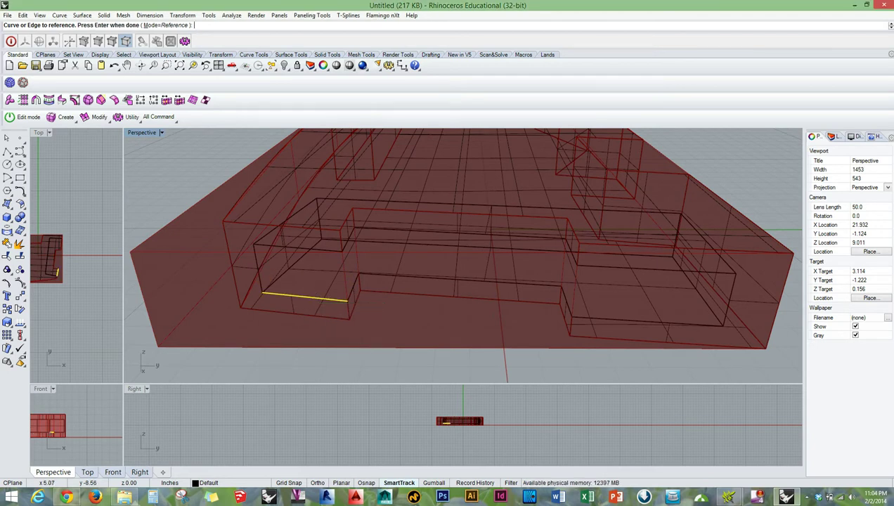
pyautogui.click(289, 268)
pyautogui.click(325, 300)
pyautogui.moveTo(383, 247); pyautogui.dragTo(373, 251, button='right')
pyautogui.click(387, 243)
pyautogui.click(419, 265)
pyautogui.moveTo(423, 265)
pyautogui.mouseDown(button='right')
pyautogui.moveTo(434, 271)
pyautogui.moveTo(438, 254)
pyautogui.mouseUp(button='right')
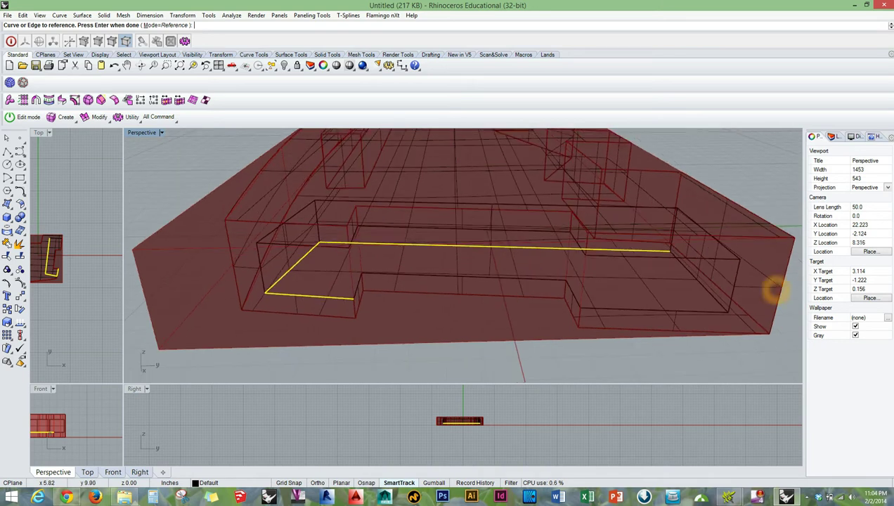
# Add the groove's lower right side, right front and three recess edges, completing the SC curve selection.
pyautogui.moveTo(669, 287); pyautogui.dragTo(709, 275, button='right')
pyautogui.click(706, 282)
pyautogui.click(724, 296)
pyautogui.click(742, 307)
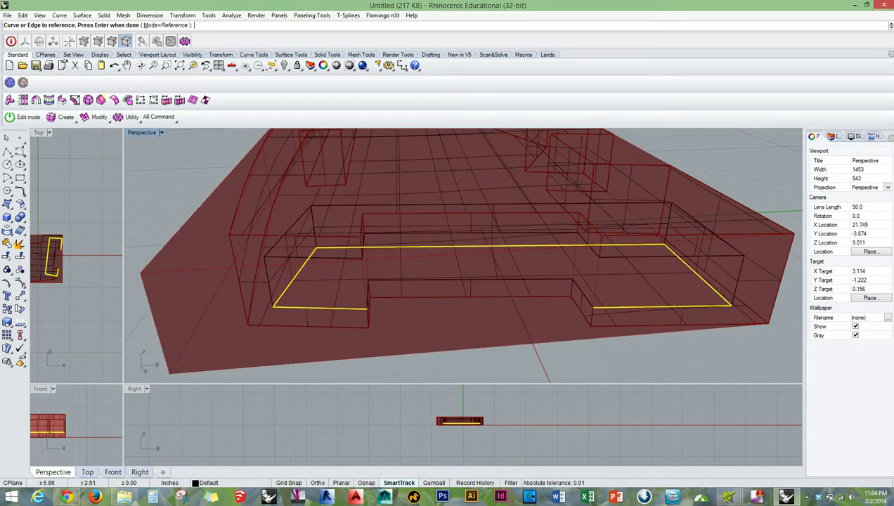
pyautogui.click(579, 287)
pyautogui.click(598, 309)
pyautogui.click(541, 279)
pyautogui.click(559, 301)
pyautogui.moveTo(427, 282); pyautogui.dragTo(402, 291, button='right')
pyautogui.click(355, 293)
pyautogui.click(374, 314)
pyautogui.press('Return')
# Examine the third component's contour around the end groove from several angles.
pyautogui.click(688, 332)
pyautogui.click(551, 379)
pyautogui.moveTo(345, 276); pyautogui.dragTo(404, 269, button='right')
pyautogui.moveTo(318, 239); pyautogui.dragTo(365, 238, button='right')
pyautogui.moveTo(344, 267); pyautogui.dragTo(330, 279, button='right')
pyautogui.click(779, 381)
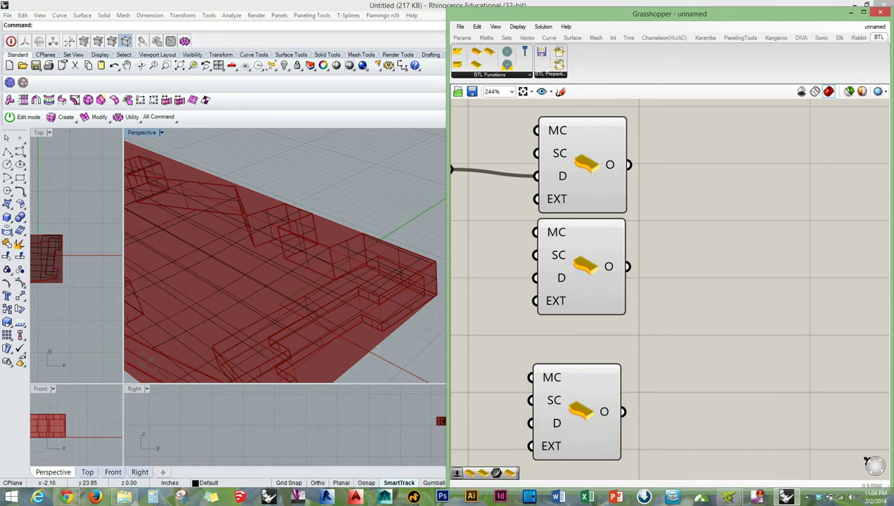
pyautogui.scroll(-1, 374, 219)
pyautogui.click(376, 231)
pyautogui.scroll(-1, 387, 212)
pyautogui.click(371, 211)
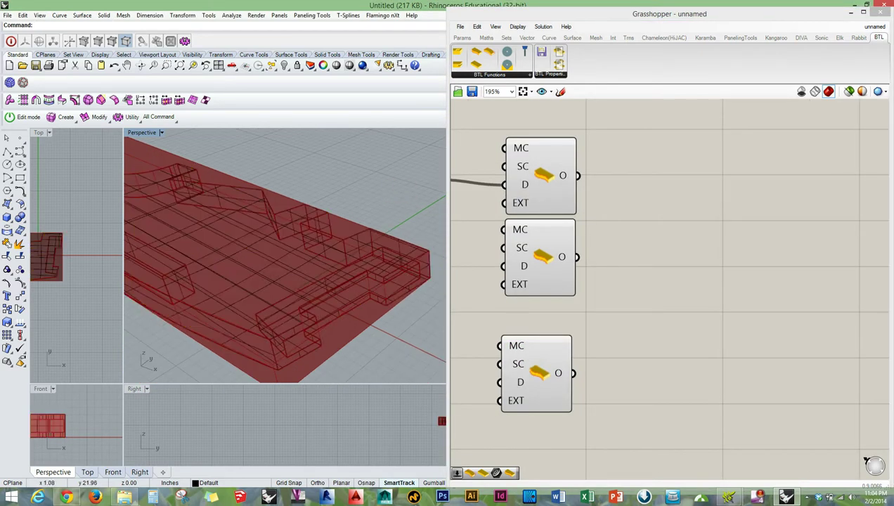
# Align the third contour component directly below the second and move the component with the P output close above the first.
pyautogui.scroll(-2, 862, 399)
pyautogui.click(657, 358)
pyautogui.moveTo(663, 359); pyautogui.dragTo(663, 360)
pyautogui.moveTo(551, 124); pyautogui.dragTo(645, 216)
pyautogui.click(590, 208)
# Position the component with the B, P, D, T and O inputs directly above the first contour component and check the model preview.
pyautogui.moveTo(243, 223); pyautogui.dragTo(322, 220, button='right')
pyautogui.scroll(4, 266, 255)
pyautogui.scroll(-4, 313, 254)
pyautogui.keyDown('shift'); pyautogui.moveTo(313, 254); pyautogui.dragTo(303, 275, button='right'); pyautogui.keyUp('shift')
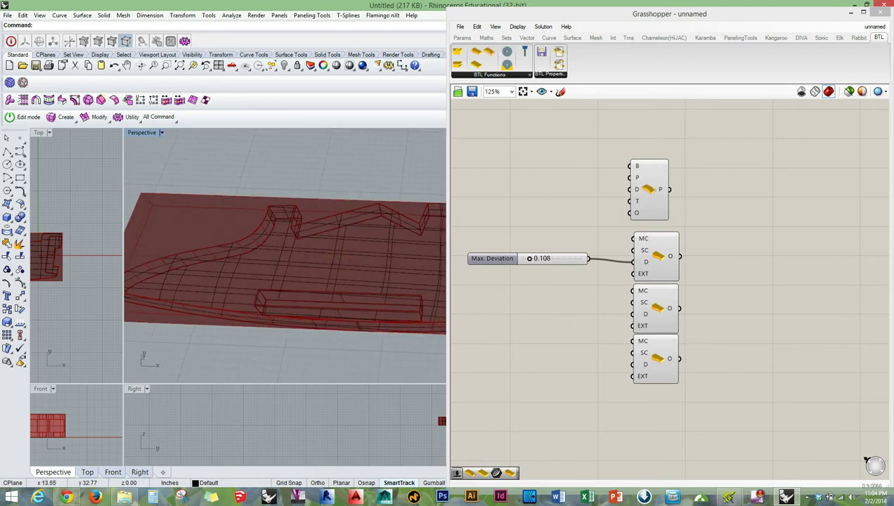
pyautogui.moveTo(788, 288); pyautogui.dragTo(708, 279, button='right')
pyautogui.moveTo(568, 180); pyautogui.dragTo(576, 192)
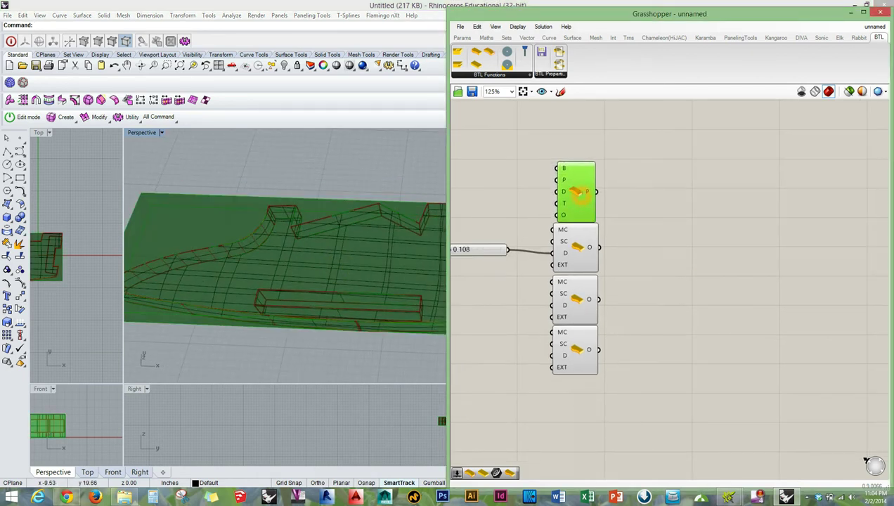
pyautogui.moveTo(354, 189); pyautogui.dragTo(346, 184, button='right')
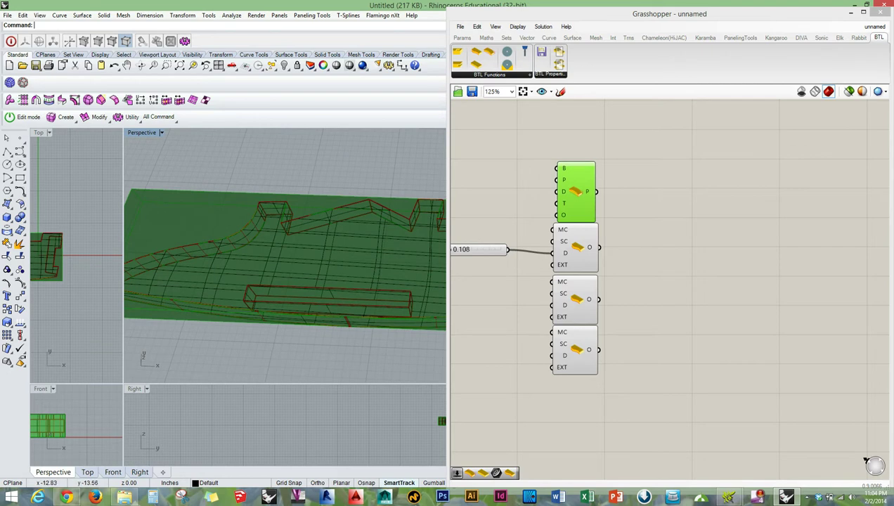
pyautogui.click(404, 148)
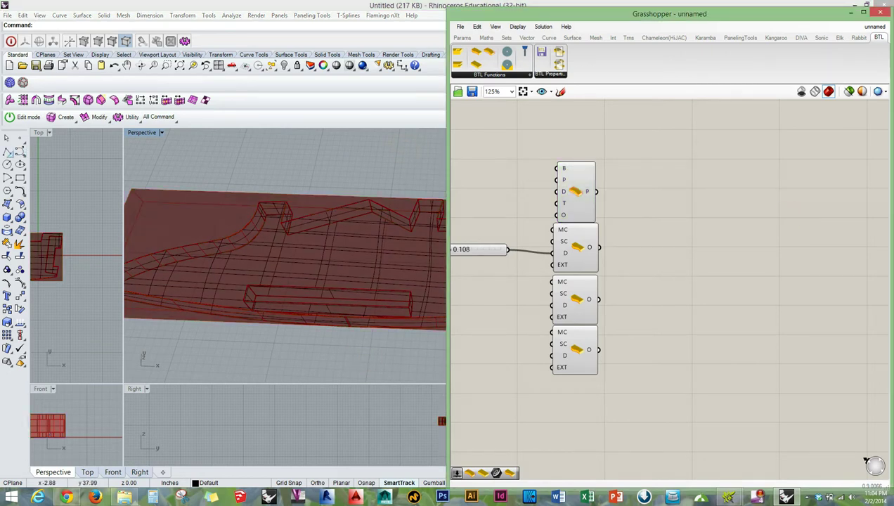
pyautogui.moveTo(419, 282); pyautogui.dragTo(411, 217, button='right')
pyautogui.click(7, 150)
pyautogui.moveTo(434, 275); pyautogui.dragTo(392, 237, button='right')
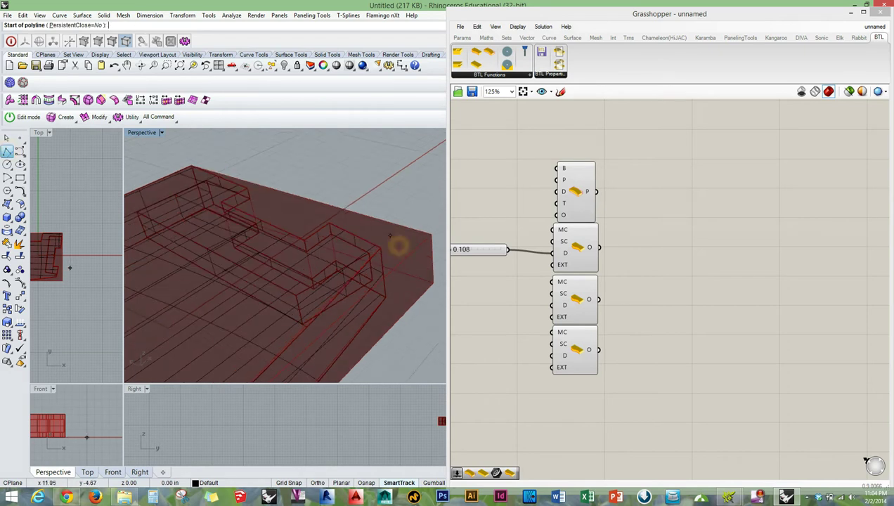
pyautogui.click(382, 250)
pyautogui.press('Escape')
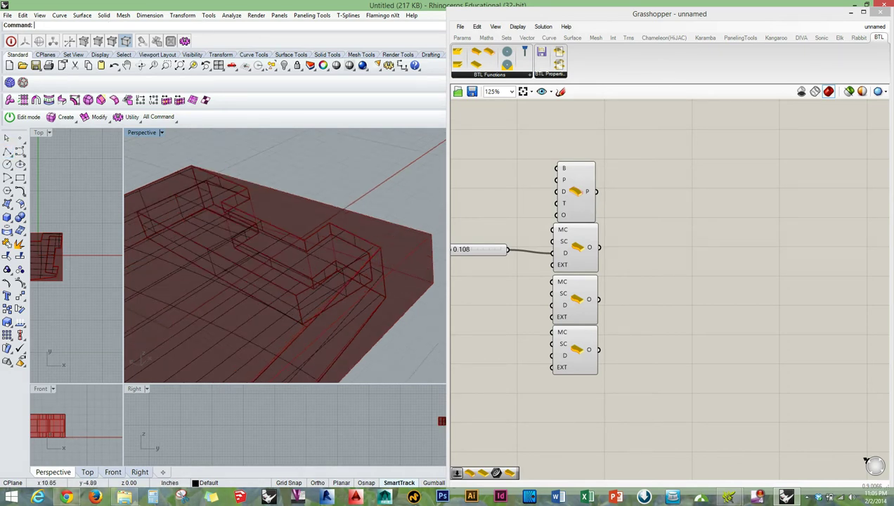
# Display the object snap options for drawing a polyline, leaving the polyline itself undrawn.
pyautogui.scroll(5, 382, 251)
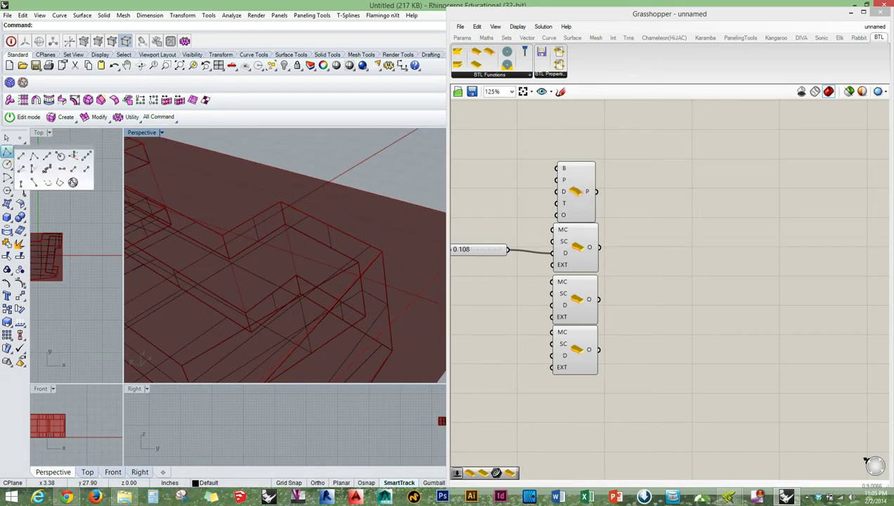
pyautogui.click(7, 151)
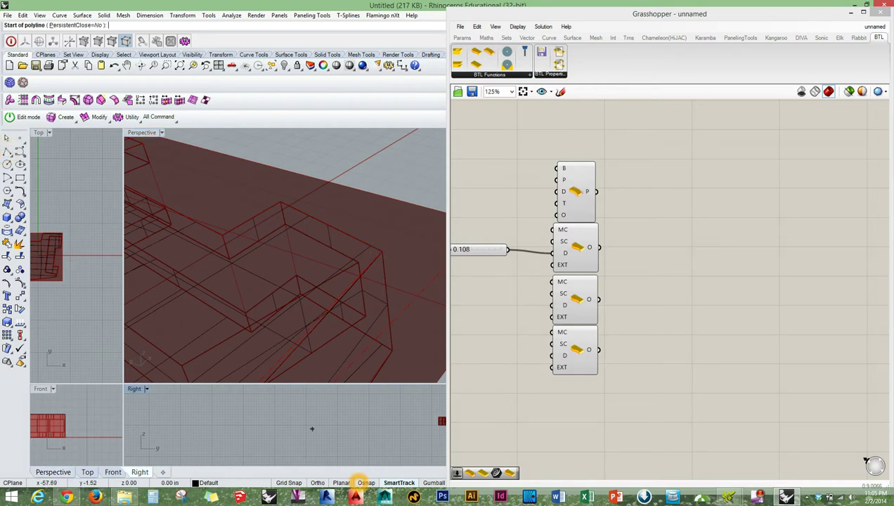
pyautogui.click(365, 482)
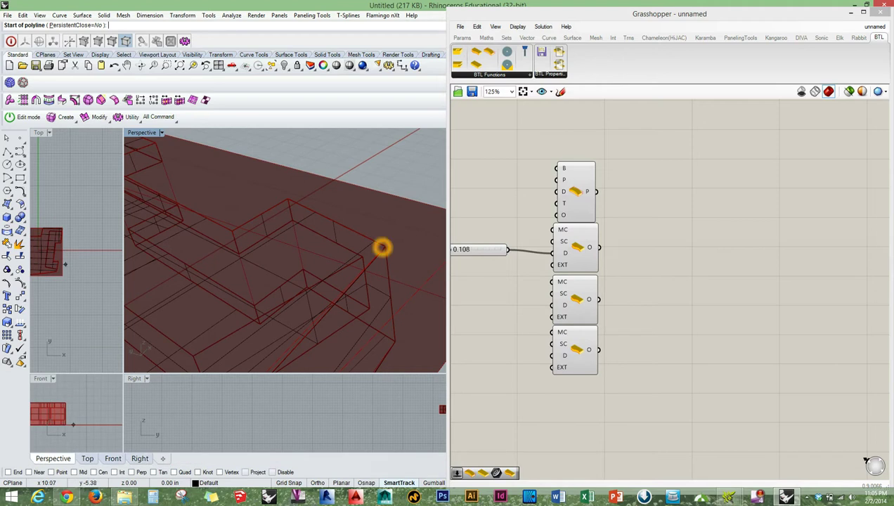
pyautogui.click(366, 482)
pyautogui.click(366, 483)
pyautogui.press('Escape')
pyautogui.scroll(-7, 381, 227)
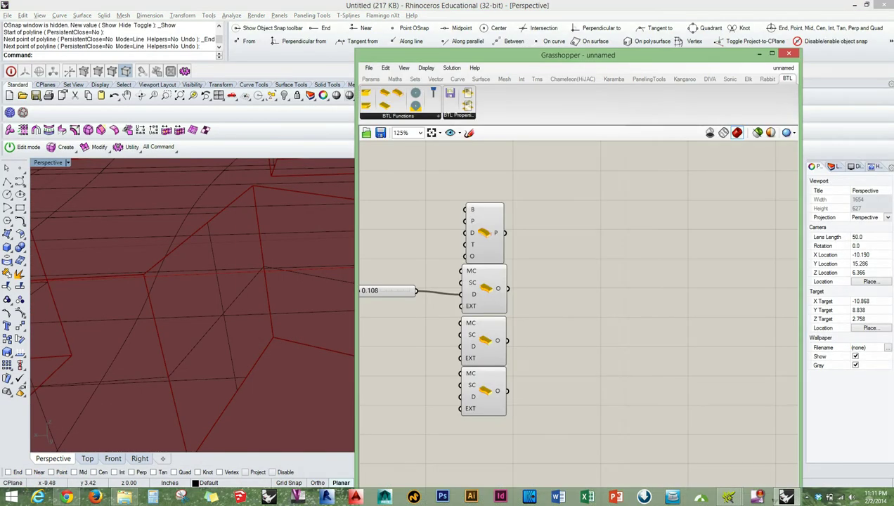
# Move the Grasshopper window aside to uncover the Rhino viewport and reduce the canvas zoom to 64%.
pyautogui.moveTo(516, 60); pyautogui.dragTo(856, 21)
pyautogui.click(247, 319)
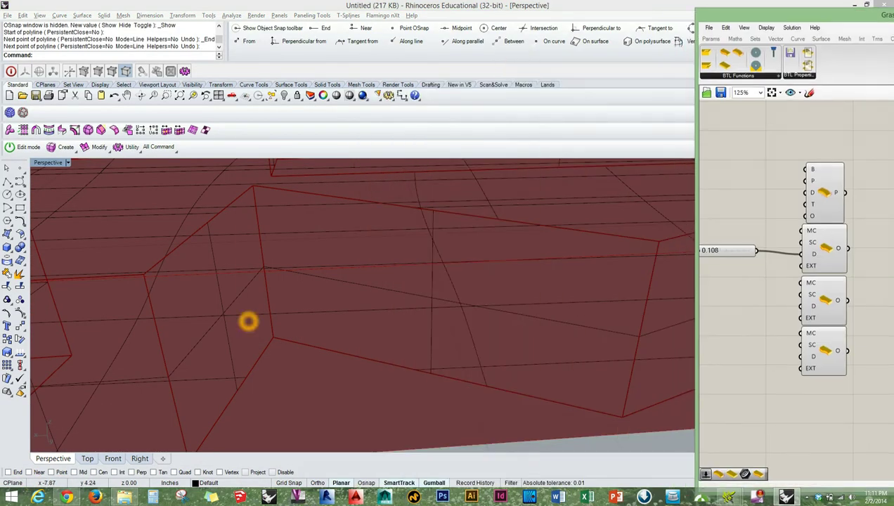
pyautogui.scroll(-7, 864, 309)
pyautogui.scroll(5, 730, 352)
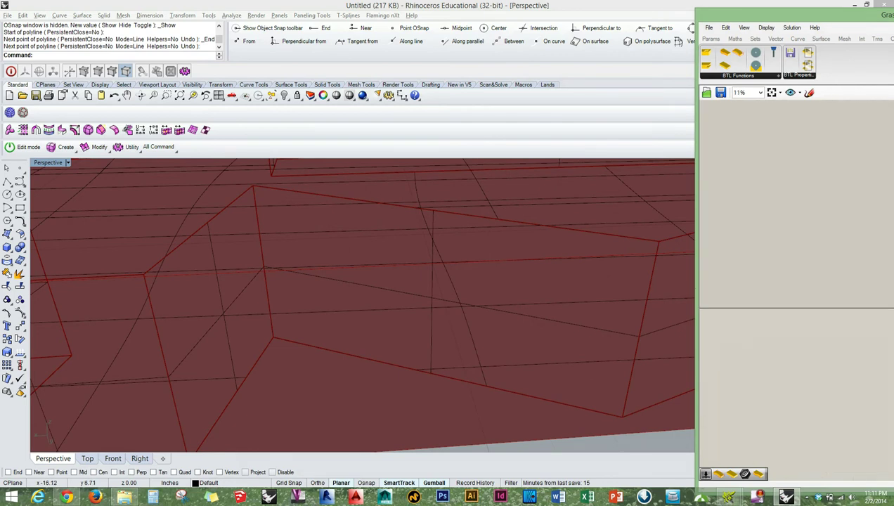
pyautogui.scroll(-9, 483, 417)
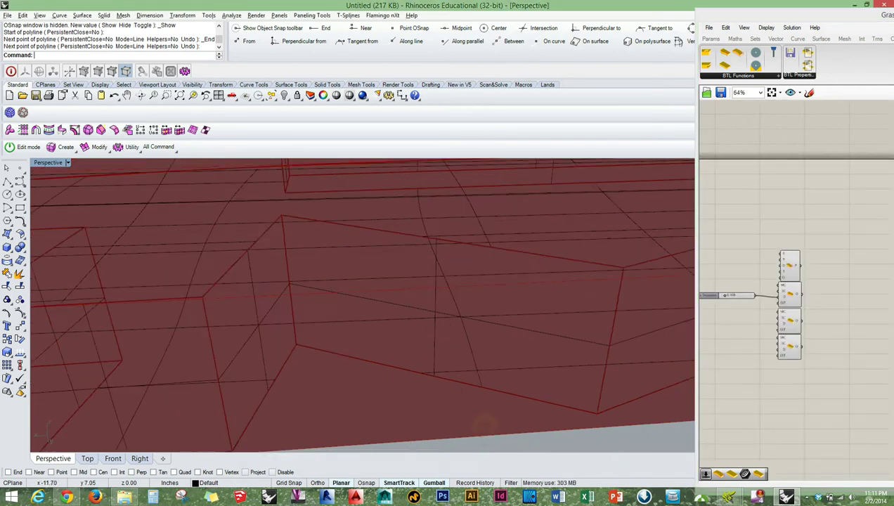
# Draw a vertical polyline from the upper to the lower endpoint of the outline's inner corner edge, using End snaps.
pyautogui.moveTo(484, 417); pyautogui.dragTo(448, 361, button='right')
pyautogui.scroll(6, 422, 285)
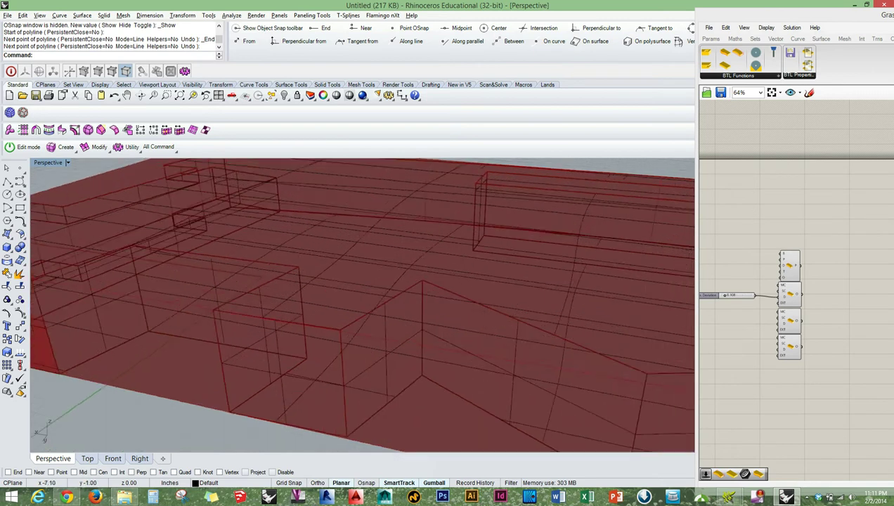
pyautogui.click(5, 184)
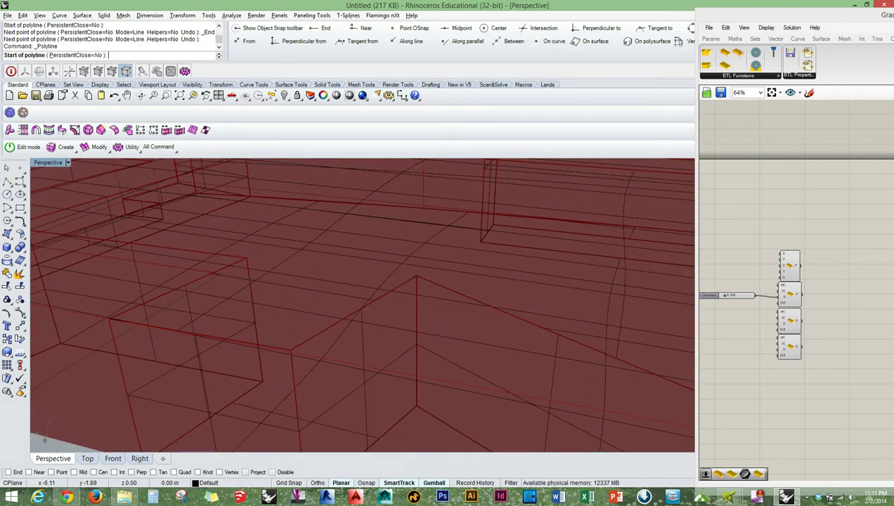
pyautogui.click(272, 28)
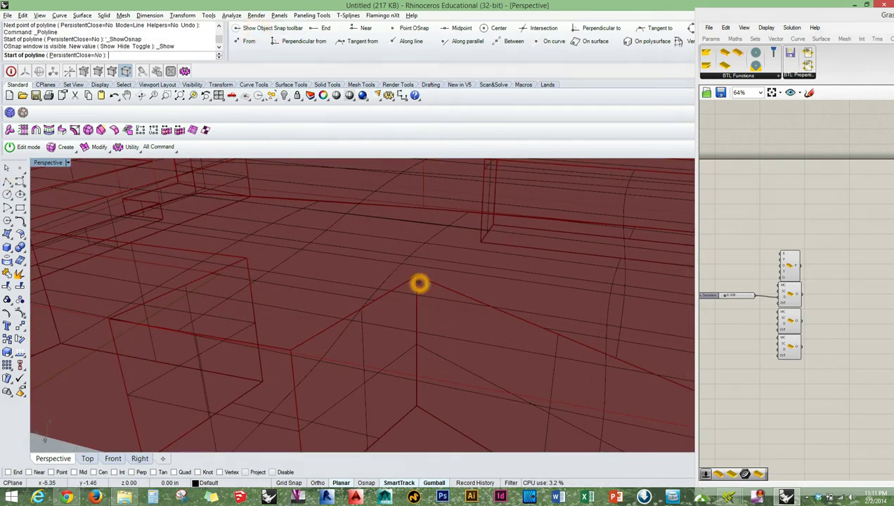
pyautogui.click(267, 28)
pyautogui.click(313, 27)
pyautogui.click(418, 278)
pyautogui.click(419, 405)
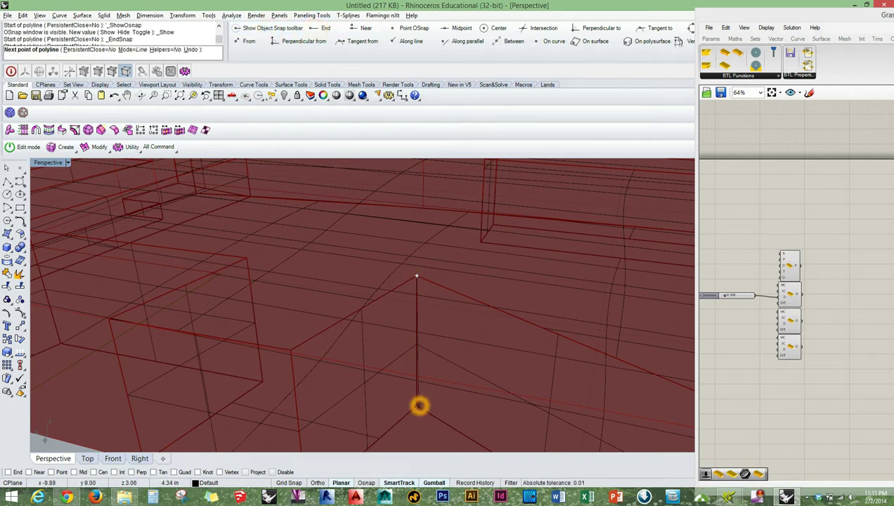
pyautogui.click(322, 27)
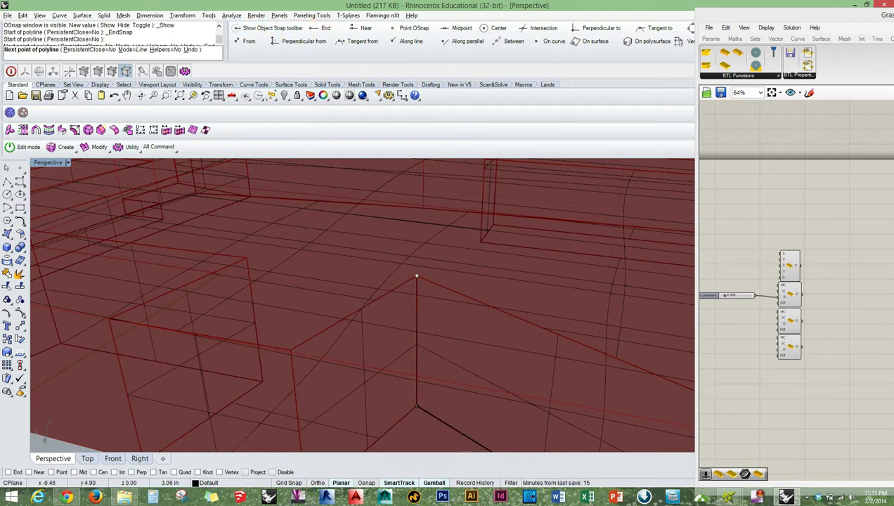
pyautogui.click(413, 406)
pyautogui.press('Return')
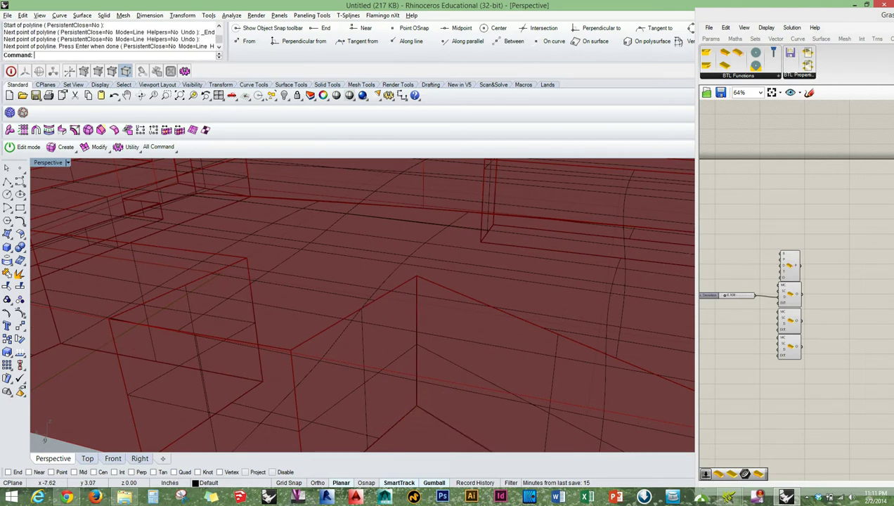
# Select the vertical curve at the outline's inner corner and move it into the solid's interior in the Top view.
pyautogui.click(416, 331)
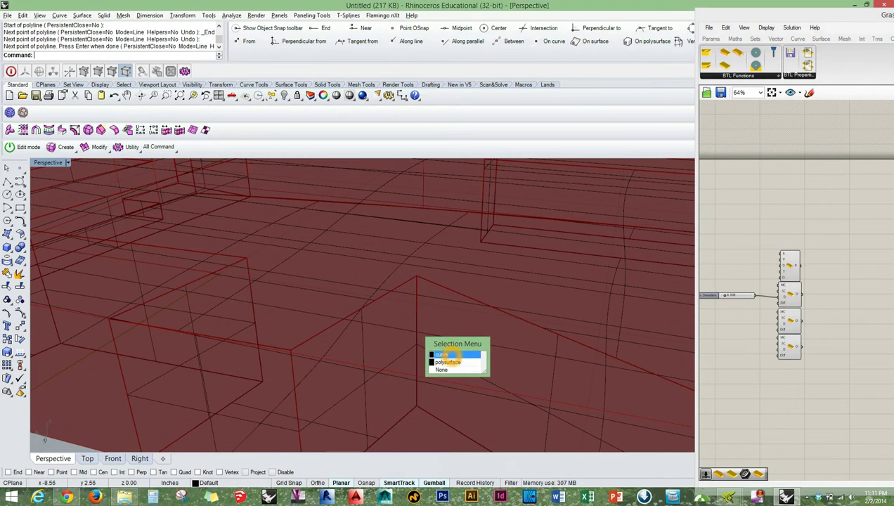
pyautogui.click(442, 358)
pyautogui.doubleClick(48, 163)
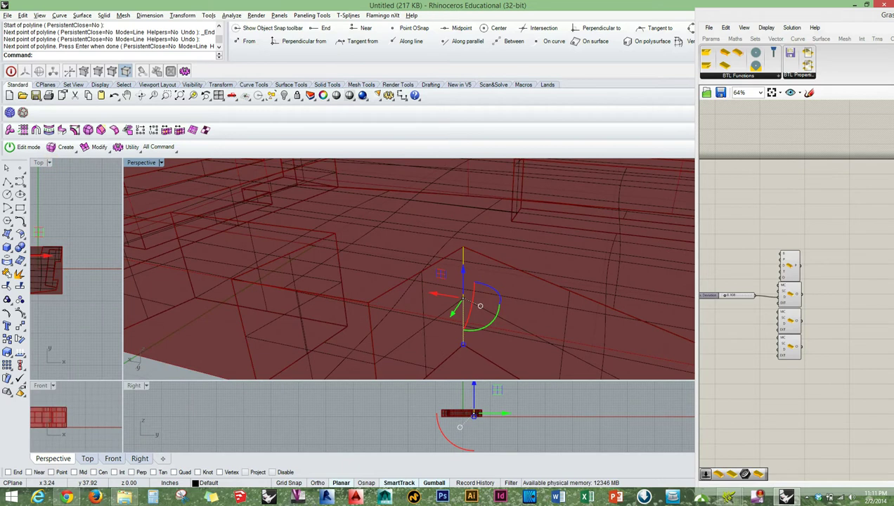
pyautogui.doubleClick(39, 162)
pyautogui.scroll(6, 337, 295)
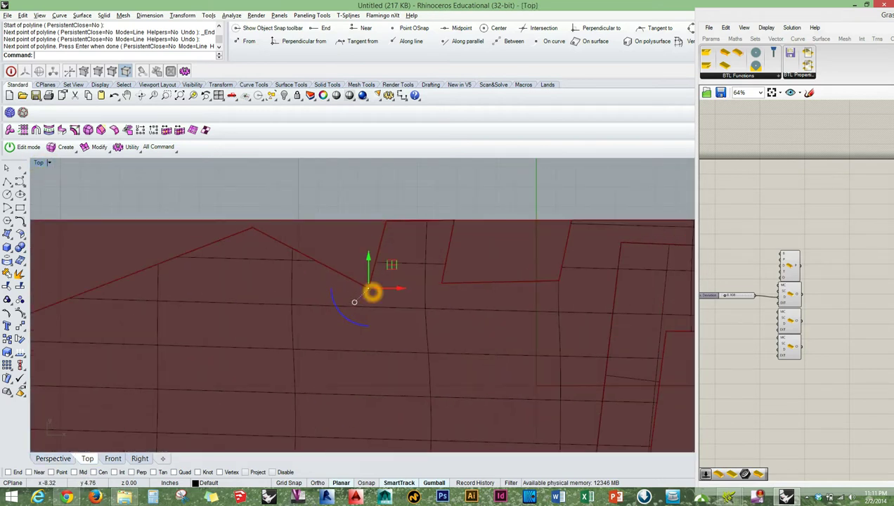
pyautogui.moveTo(372, 291); pyautogui.dragTo(267, 335)
# Duplicate the vertical curve and spread the copies out to make four drill axes inside the solid.
pyautogui.scroll(-8, 345, 309)
pyautogui.moveTo(345, 309); pyautogui.dragTo(369, 299, button='right')
pyautogui.scroll(6, 367, 298)
pyautogui.moveTo(357, 302); pyautogui.dragTo(434, 355)
pyautogui.hotkey('ctrl', 'c')
pyautogui.hotkey('ctrl', 'v')
pyautogui.click(389, 177)
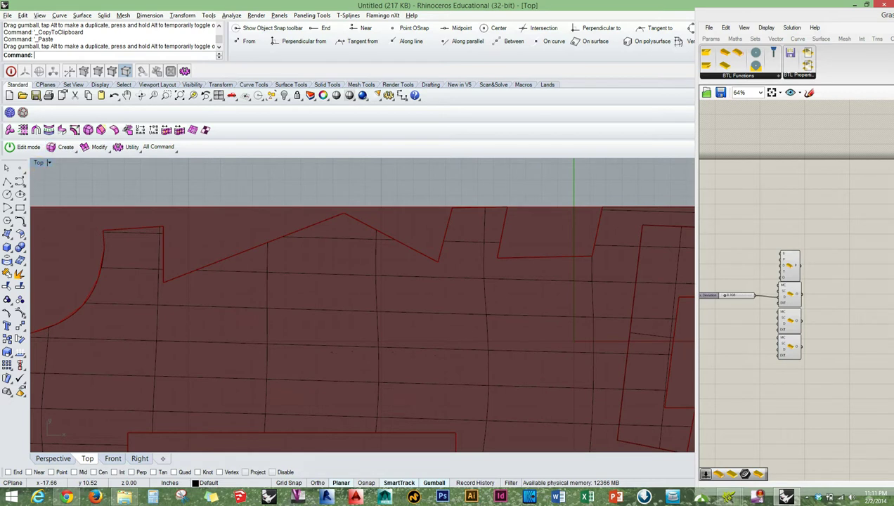
# Return to a maximized Perspective view close to the four vertical curves and test-select one of them.
pyautogui.doubleClick(42, 162)
pyautogui.doubleClick(134, 163)
pyautogui.scroll(-10, 423, 266)
pyautogui.scroll(10, 489, 289)
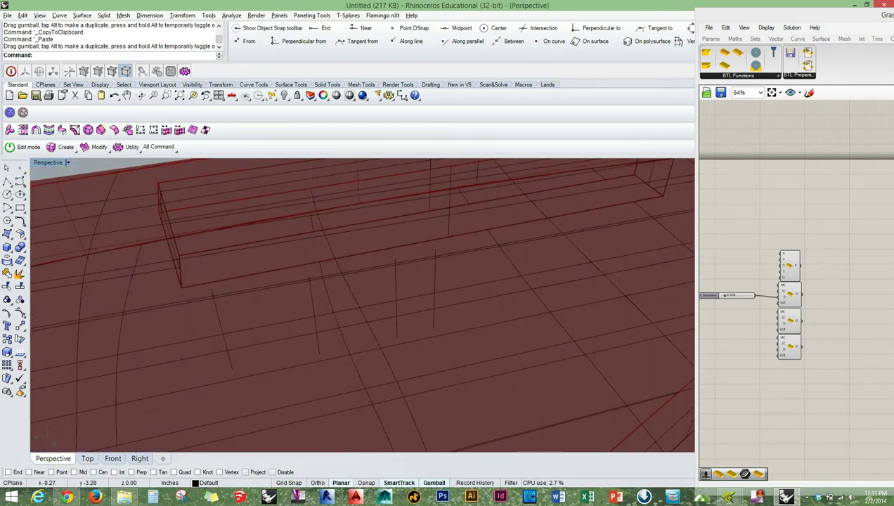
pyautogui.click(220, 322)
pyautogui.click(445, 277)
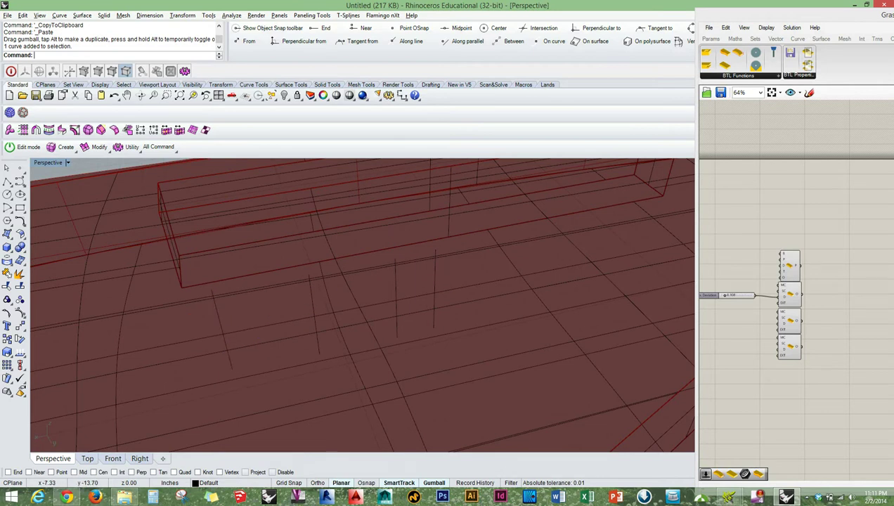
# Move the Grasshopper window back beside the Rhino viewport and bring the BTL components into view at 125% zoom.
pyautogui.scroll(-3, 796, 281)
pyautogui.moveTo(796, 295); pyautogui.dragTo(766, 267, button='right')
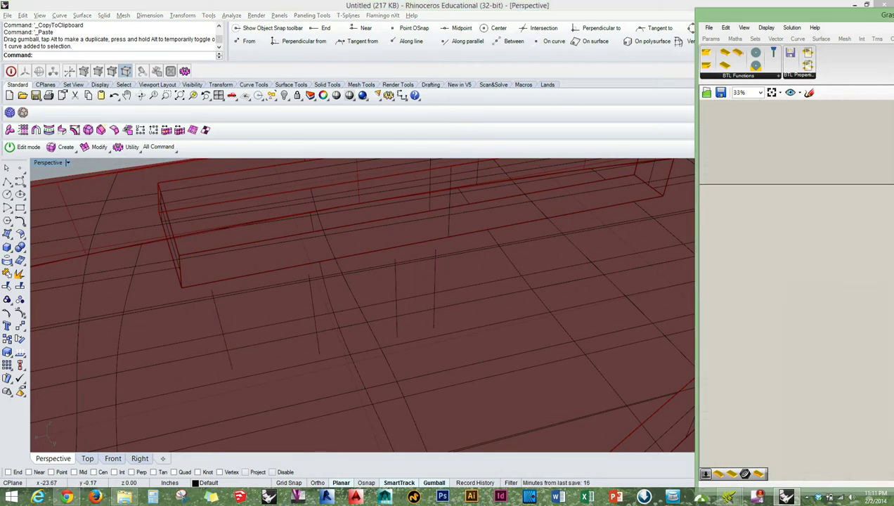
pyautogui.moveTo(820, 17); pyautogui.dragTo(555, 18)
pyautogui.moveTo(612, 315); pyautogui.dragTo(692, 319, button='right')
pyautogui.scroll(2, 449, 246)
pyautogui.moveTo(449, 246); pyautogui.dragTo(592, 241, button='right')
pyautogui.scroll(4, 591, 286)
# Add a Curve parameter to the canvas below the contour components.
pyautogui.doubleClick(618, 351)
pyautogui.write('C')
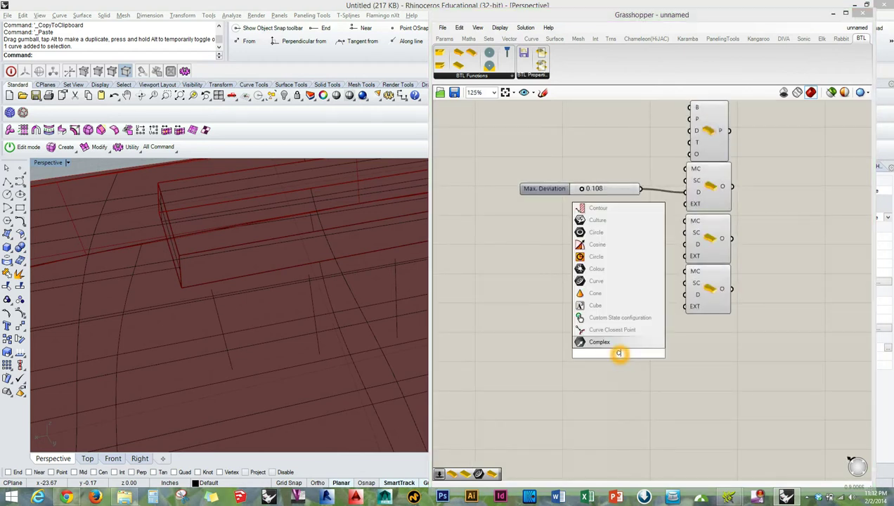
pyautogui.write('urve')
pyautogui.press('Return')
# Reference the four vertical curves in the Curve parameter as multiple curves.
pyautogui.rightClick(618, 352)
pyautogui.click(606, 297)
pyautogui.rightClick(618, 352)
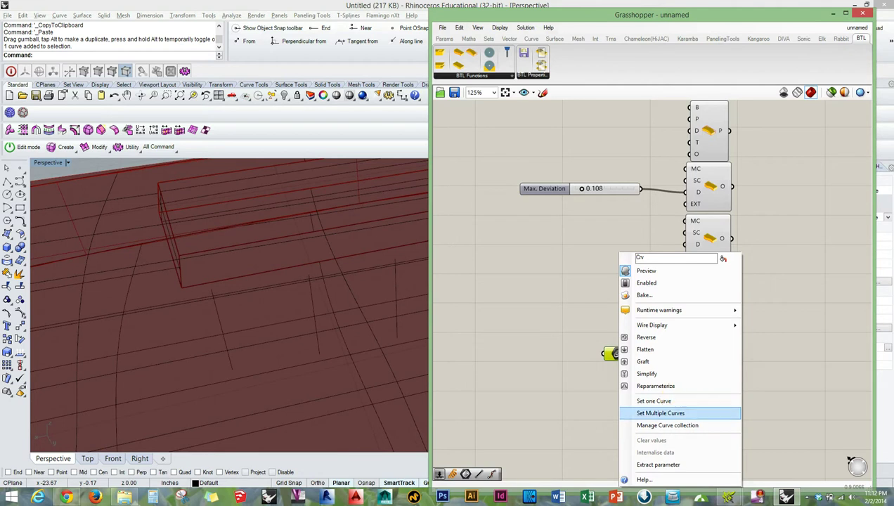
pyautogui.click(660, 413)
pyautogui.click(218, 317)
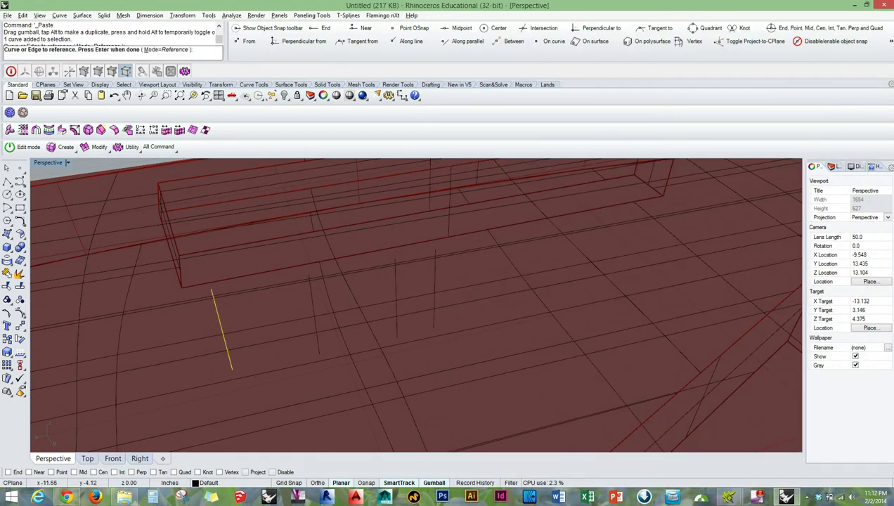
pyautogui.click(314, 316)
pyautogui.click(395, 281)
pyautogui.click(434, 271)
pyautogui.press('Return')
# Add the BTL drilling component beside the Curve parameter and connect the curves to its A input.
pyautogui.moveTo(633, 353); pyautogui.dragTo(734, 359)
pyautogui.moveTo(633, 288); pyautogui.dragTo(611, 266)
pyautogui.scroll(-2, 610, 268)
pyautogui.moveTo(610, 267); pyautogui.dragTo(529, 258, button='right')
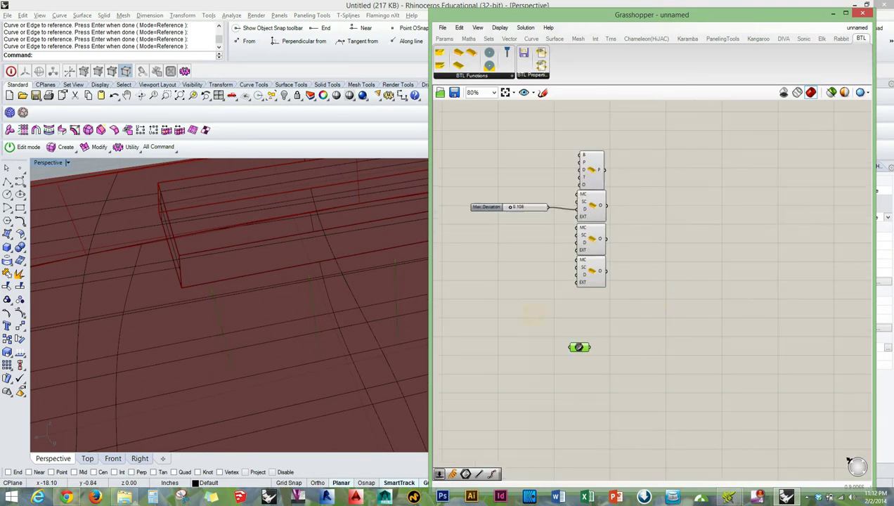
pyautogui.doubleClick(621, 354)
pyautogui.press('Escape')
pyautogui.click(634, 343)
pyautogui.scroll(5, 599, 336)
pyautogui.moveTo(576, 363); pyautogui.dragTo(654, 343)
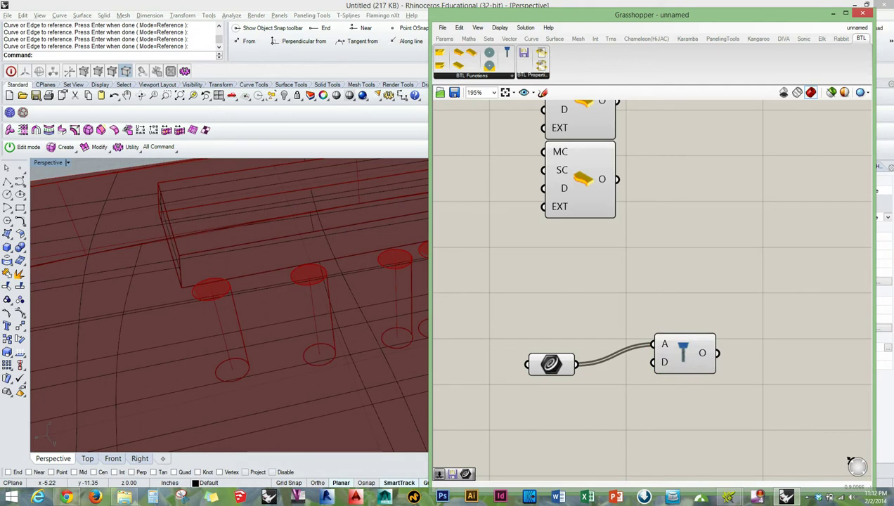
# Shift the Curve parameter upward, add a Number Slider below it and connect the slider to the drilling component's D input.
pyautogui.moveTo(239, 298); pyautogui.dragTo(285, 305, button='right')
pyautogui.scroll(-5, 285, 304)
pyautogui.scroll(5, 238, 323)
pyautogui.moveTo(232, 281); pyautogui.dragTo(265, 288, button='right')
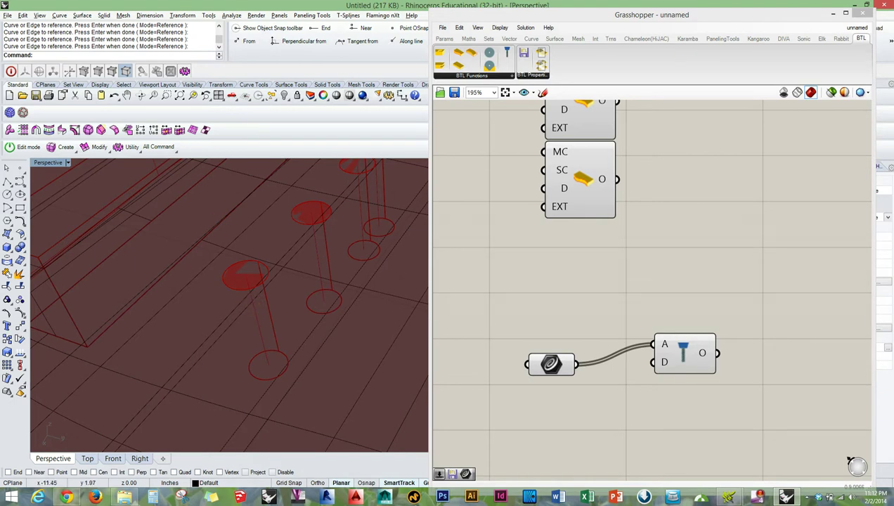
pyautogui.moveTo(550, 364); pyautogui.dragTo(562, 329)
pyautogui.doubleClick(565, 403)
pyautogui.write('N')
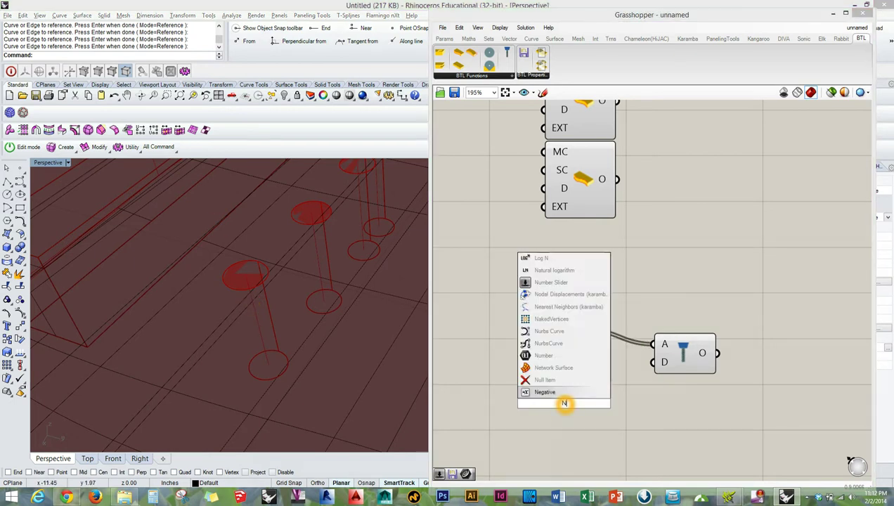
pyautogui.write('umber Slider')
pyautogui.press('Return')
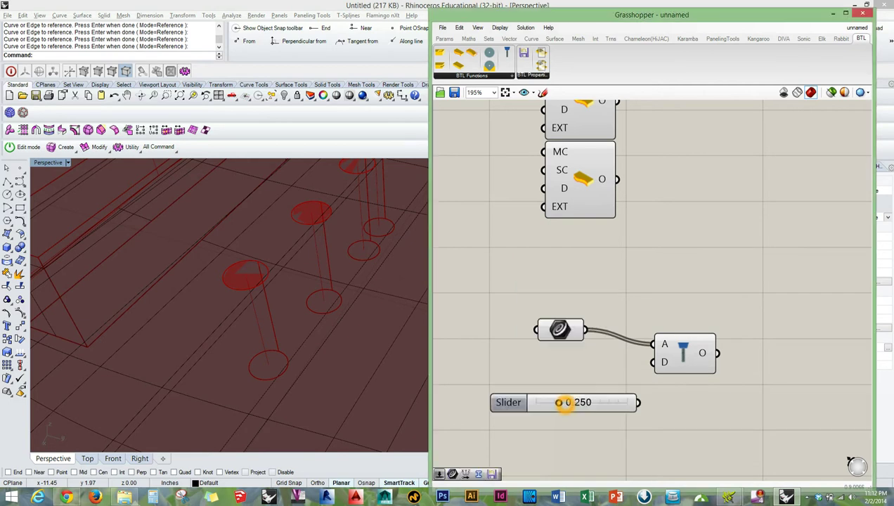
pyautogui.moveTo(638, 404); pyautogui.dragTo(653, 361)
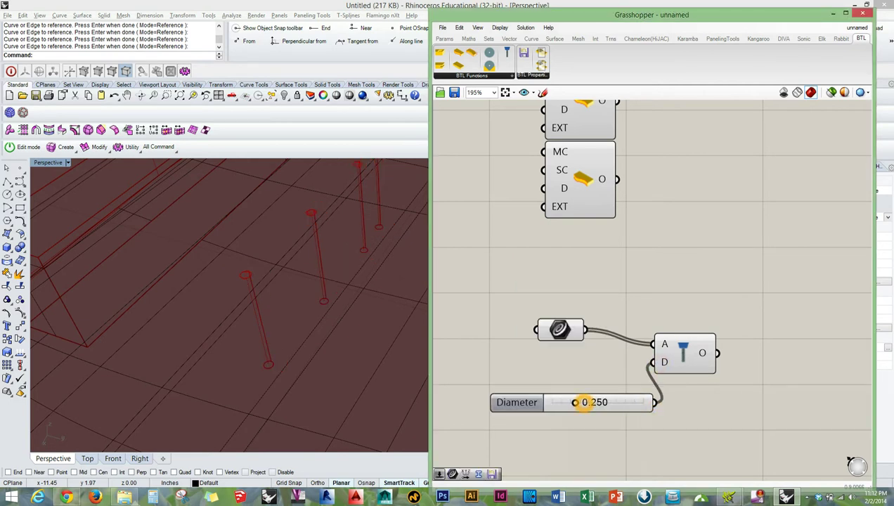
# Set the Diameter slider to 0.916 and check the drill hole previews on the solid.
pyautogui.moveTo(575, 402); pyautogui.dragTo(635, 402)
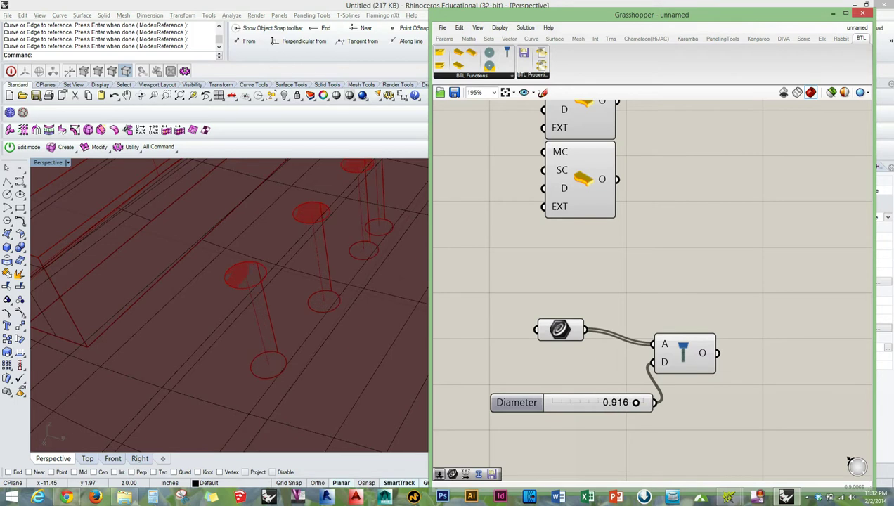
pyautogui.scroll(-5, 277, 289)
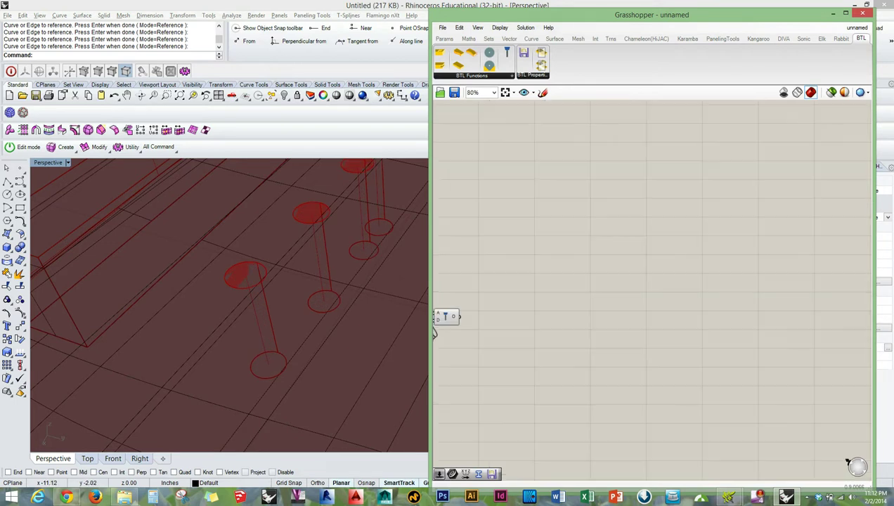
pyautogui.click(279, 289)
pyautogui.scroll(-9, 281, 291)
pyautogui.click(520, 305)
pyautogui.scroll(8, 667, 309)
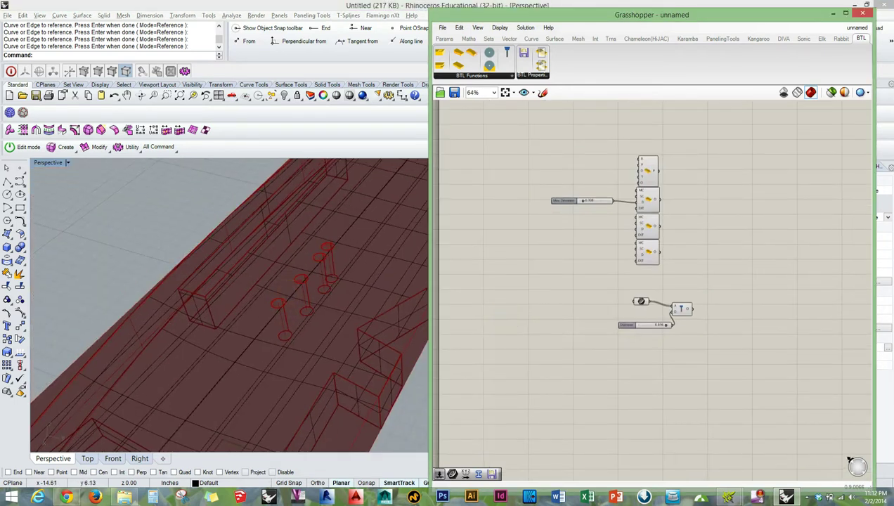
# Set the Diameter slider of the drilling component to 0.473.
pyautogui.moveTo(712, 337); pyautogui.dragTo(634, 337)
pyautogui.scroll(-2, 326, 290)
pyautogui.scroll(3, 326, 289)
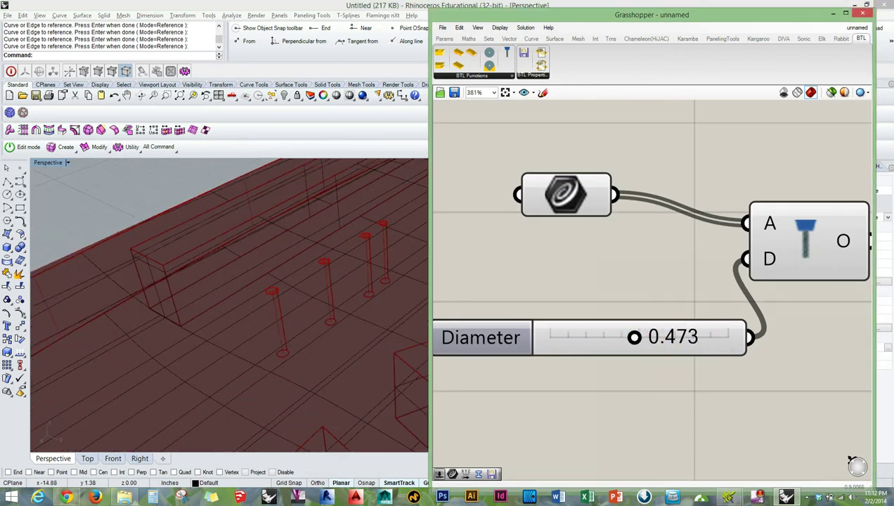
pyautogui.scroll(-3, 580, 259)
pyautogui.scroll(-5, 580, 260)
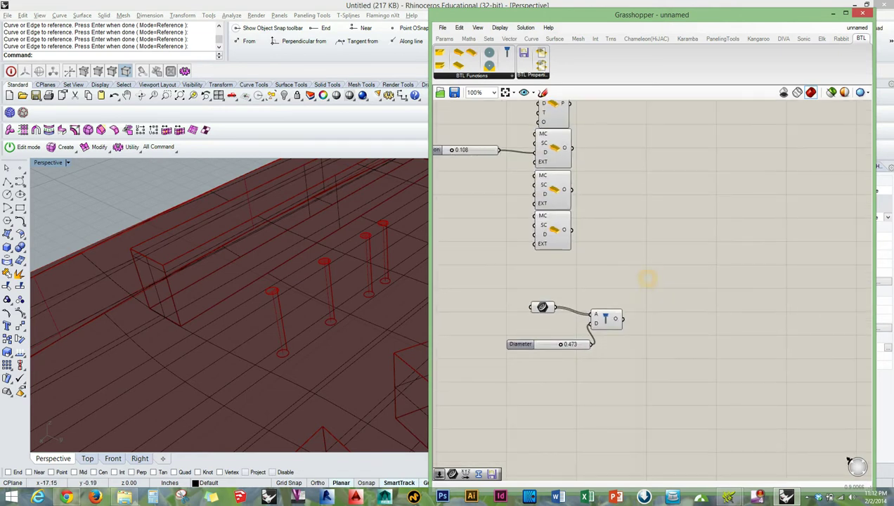
# Move the Curve parameter, Diameter slider and drilling component together closer beneath the stack of contour components.
pyautogui.moveTo(638, 339); pyautogui.dragTo(442, 136)
pyautogui.moveTo(563, 188); pyautogui.dragTo(591, 213)
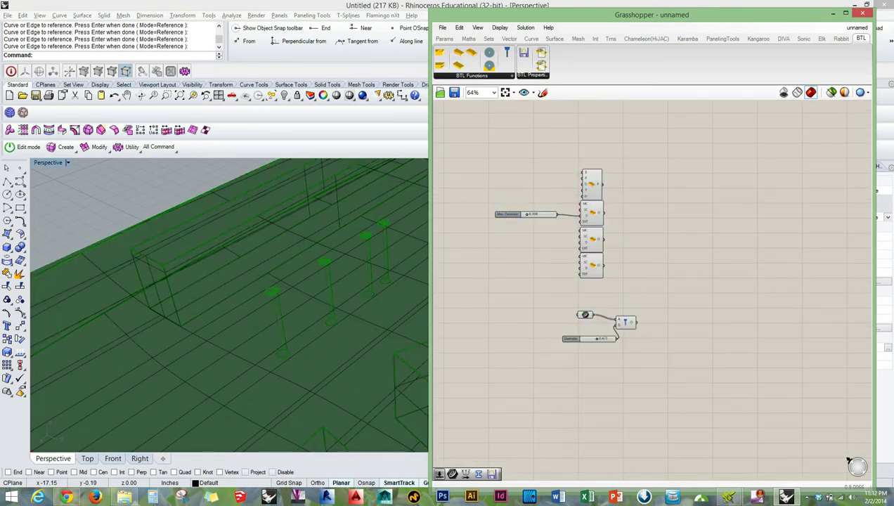
pyautogui.moveTo(654, 376); pyautogui.dragTo(573, 307)
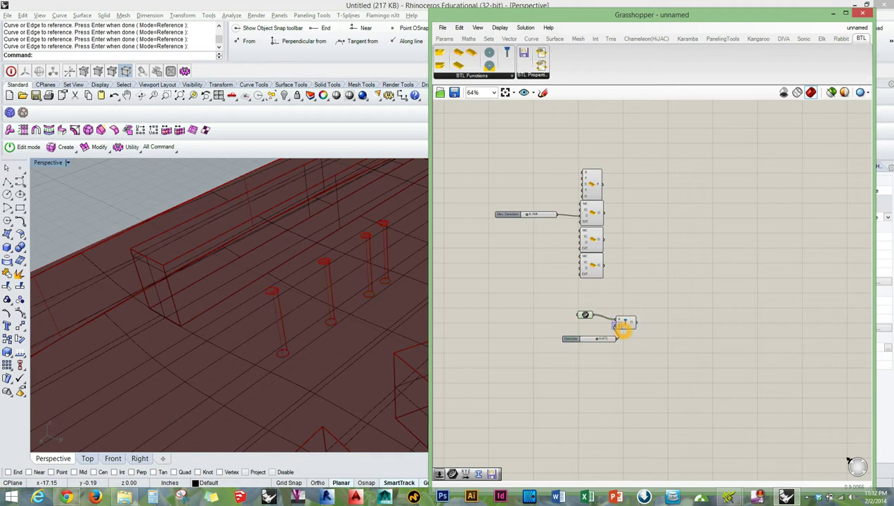
pyautogui.moveTo(641, 344); pyautogui.dragTo(623, 327)
pyautogui.click(647, 266)
# Place the component with the B, P, D, T and O inputs to the right of the contour and drilling components.
pyautogui.moveTo(592, 181); pyautogui.dragTo(701, 260)
pyautogui.click(114, 192)
pyautogui.scroll(-10, 210, 246)
pyautogui.scroll(5, 281, 258)
pyautogui.moveTo(184, 246); pyautogui.dragTo(239, 262, button='right')
pyautogui.moveTo(701, 262); pyautogui.dragTo(709, 279)
pyautogui.click(654, 288)
pyautogui.keyDown('shift'); pyautogui.moveTo(309, 264); pyautogui.dragTo(397, 232, button='right'); pyautogui.keyUp('shift')
# Connect the outputs of the lower two contour components and the drilling component to the part component's O input.
pyautogui.moveTo(620, 217); pyautogui.dragTo(695, 291)
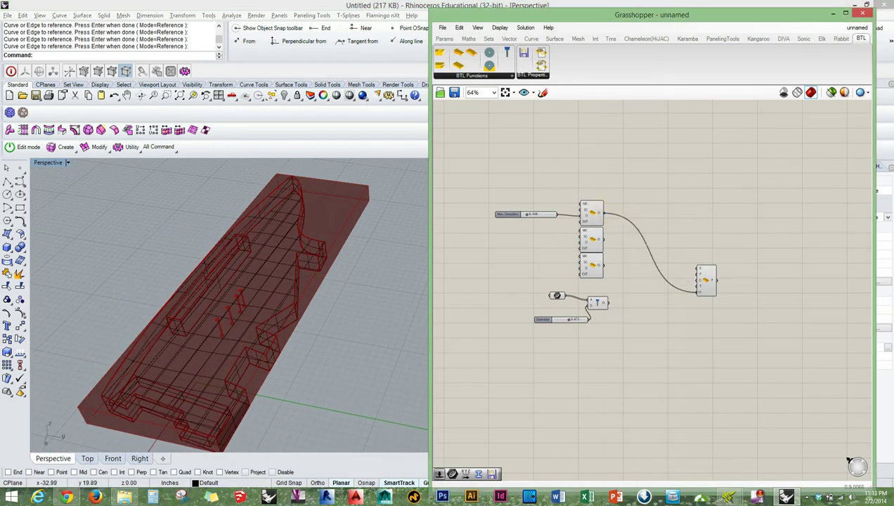
pyautogui.scroll(2, 727, 249)
pyautogui.moveTo(607, 263); pyautogui.dragTo(679, 314)
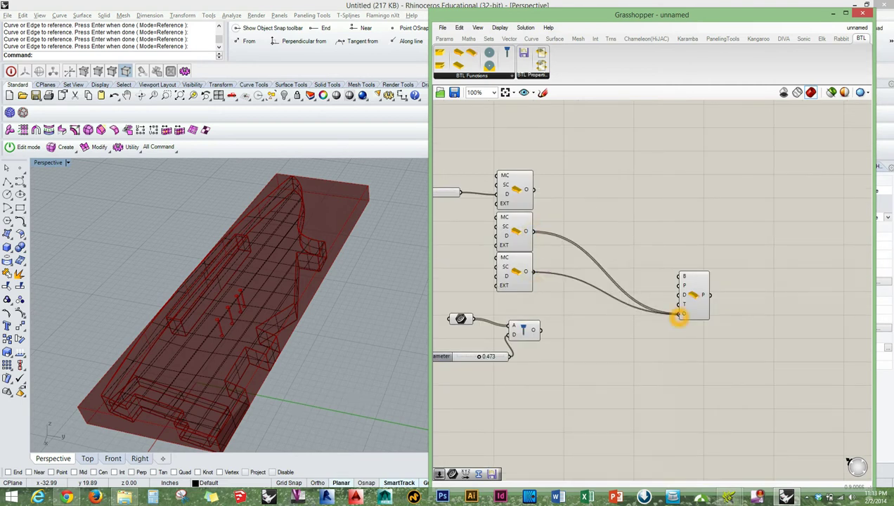
pyautogui.keyDown('shift'); pyautogui.moveTo(533, 329); pyautogui.dragTo(679, 313); pyautogui.keyUp('shift')
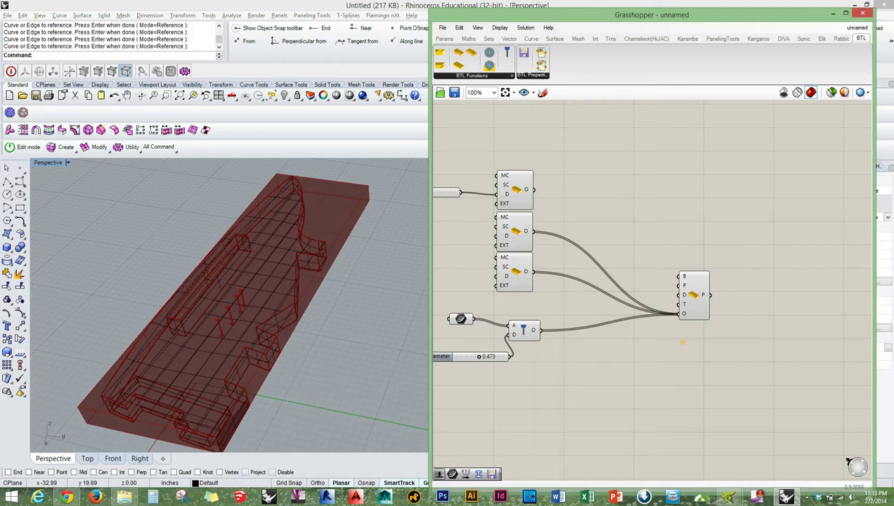
# Add the BTL export component to the canvas and connect the part component's P output to its P input.
pyautogui.keyDown('shift'); pyautogui.moveTo(338, 295); pyautogui.dragTo(361, 292, button='right'); pyautogui.keyUp('shift')
pyautogui.moveTo(722, 283); pyautogui.dragTo(674, 296, button='right')
pyautogui.moveTo(523, 55); pyautogui.dragTo(756, 288)
pyautogui.scroll(4, 738, 302)
pyautogui.moveTo(623, 288); pyautogui.dragTo(720, 306)
pyautogui.click(691, 317)
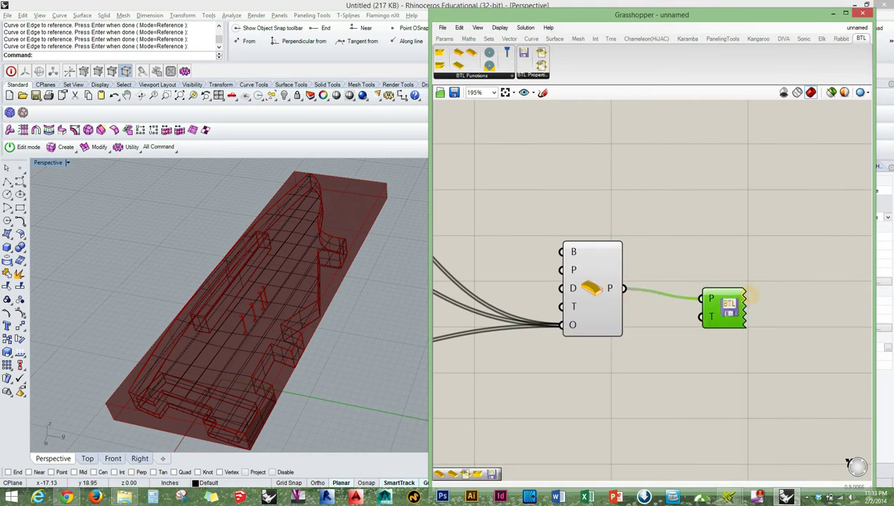
# Export the part from the BTL export component to the Desktop as a BTL file named "test btl".
pyautogui.rightClick(720, 306)
pyautogui.click(766, 357)
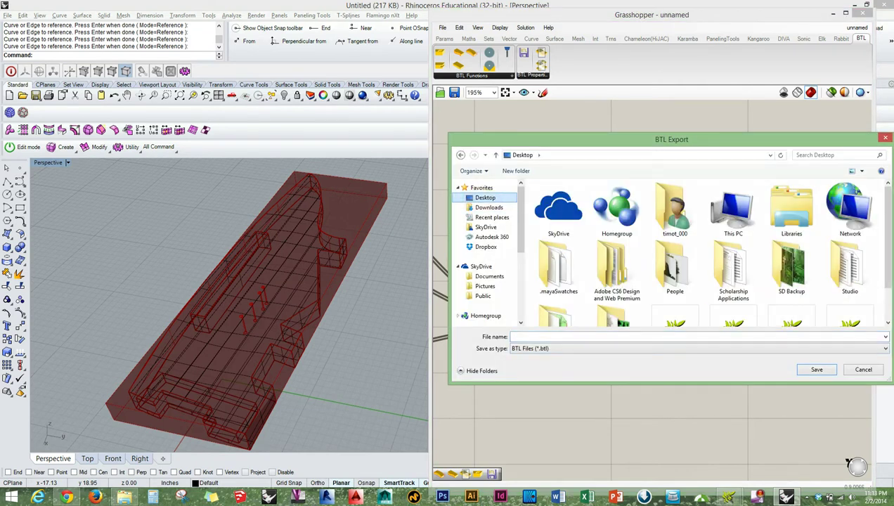
pyautogui.click(538, 337)
pyautogui.write('333')
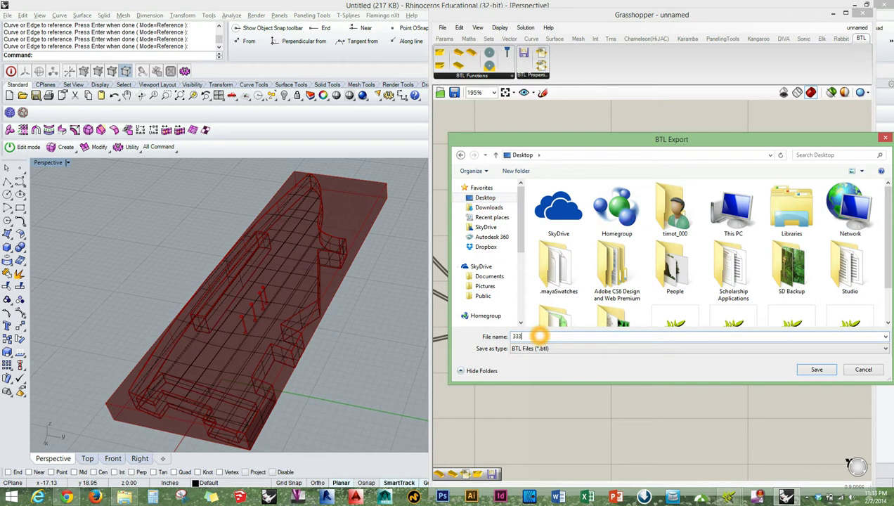
pyautogui.write('test btl')
pyautogui.click(816, 370)
pyautogui.click(691, 238)
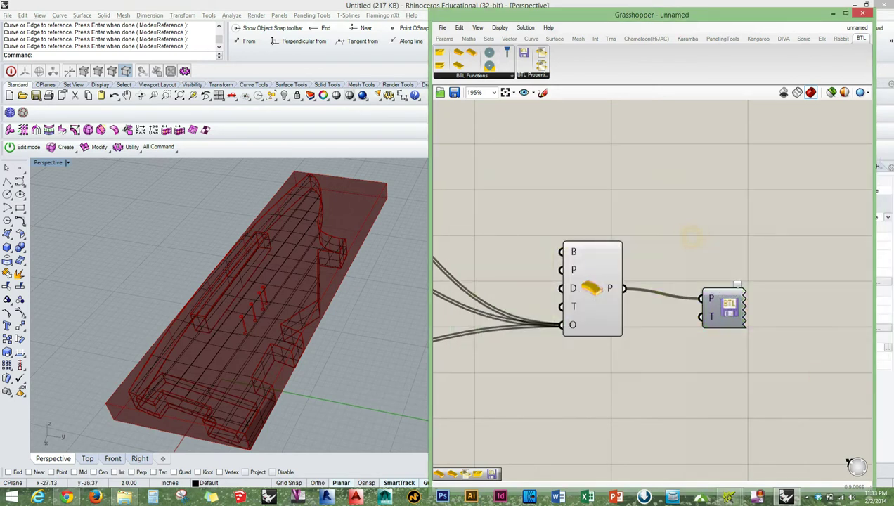
# Select the solid for comparison, read the export component's remark about the written file, and clear the selection.
pyautogui.click(318, 308)
pyautogui.click(815, 289)
pyautogui.moveTo(737, 284)
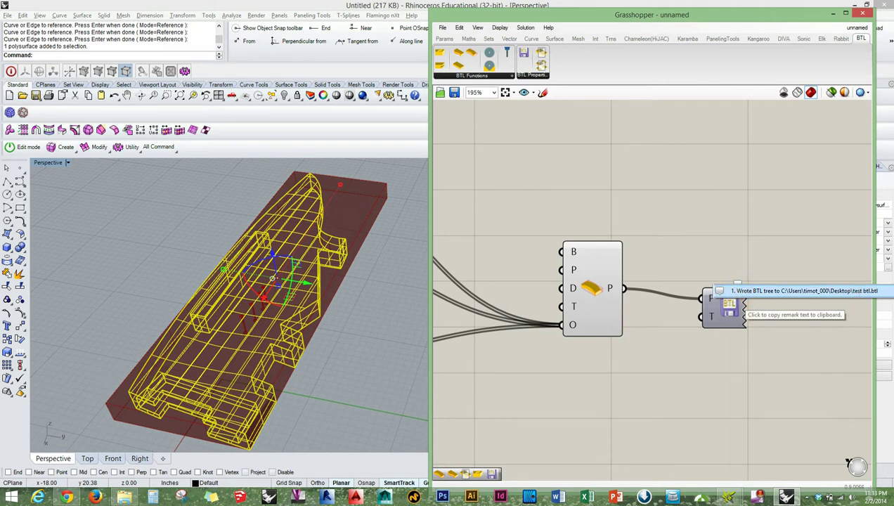
pyautogui.click(729, 237)
pyautogui.click(405, 186)
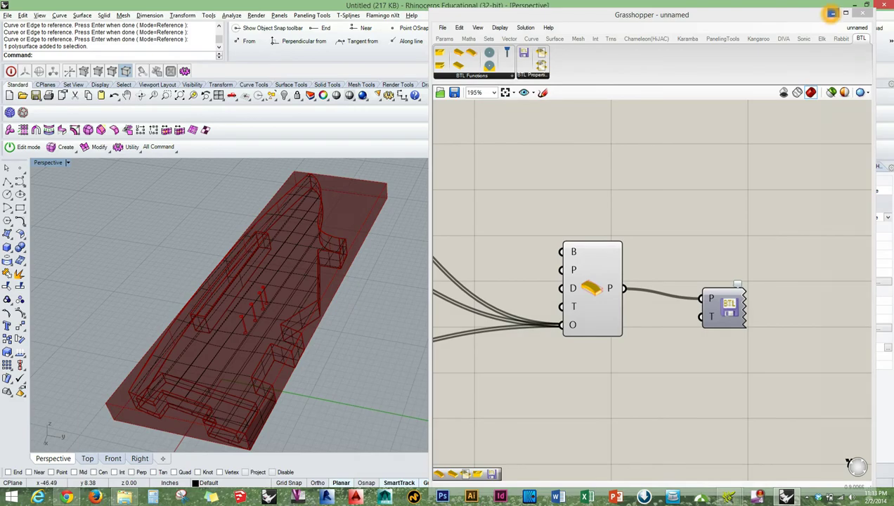
# Minimize Grasshopper and Rhino, move the "test btl" file below the other test file on the desktop, and open it in Btl-viewer.
pyautogui.click(831, 13)
pyautogui.click(848, 5)
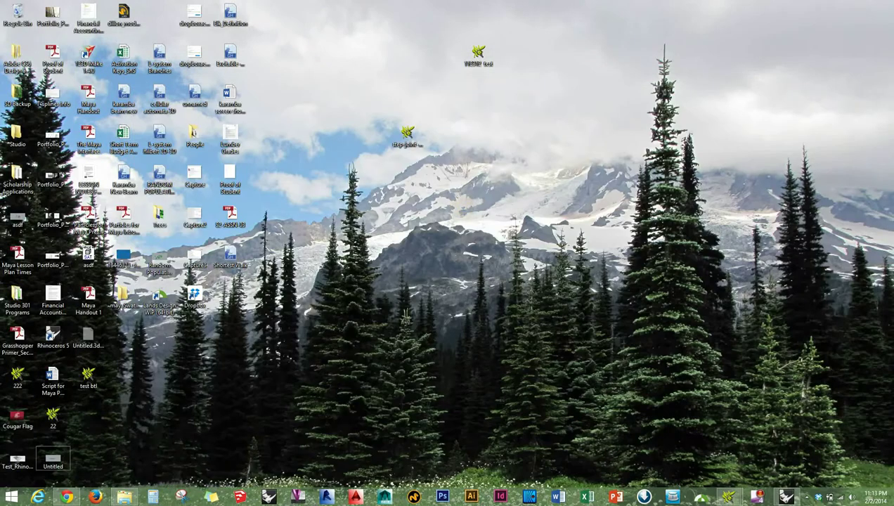
pyautogui.moveTo(88, 375); pyautogui.dragTo(104, 375)
pyautogui.moveTo(443, 175); pyautogui.dragTo(478, 98)
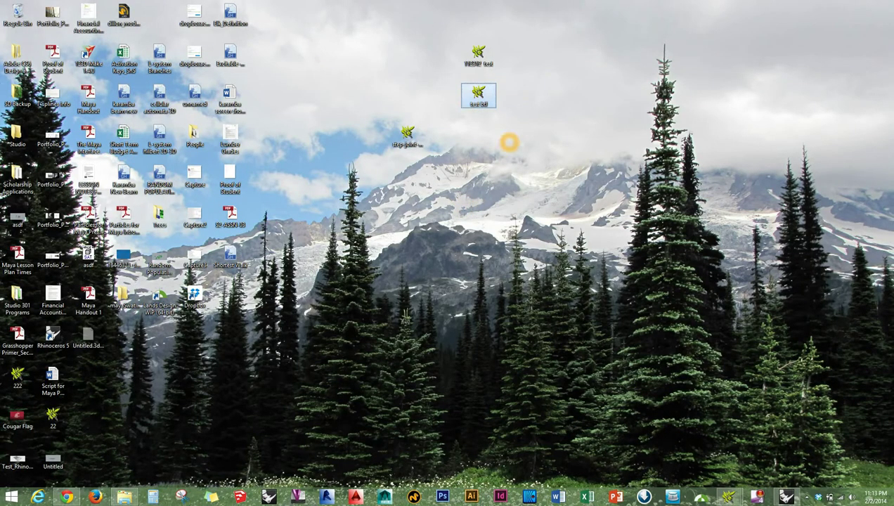
pyautogui.doubleClick(478, 97)
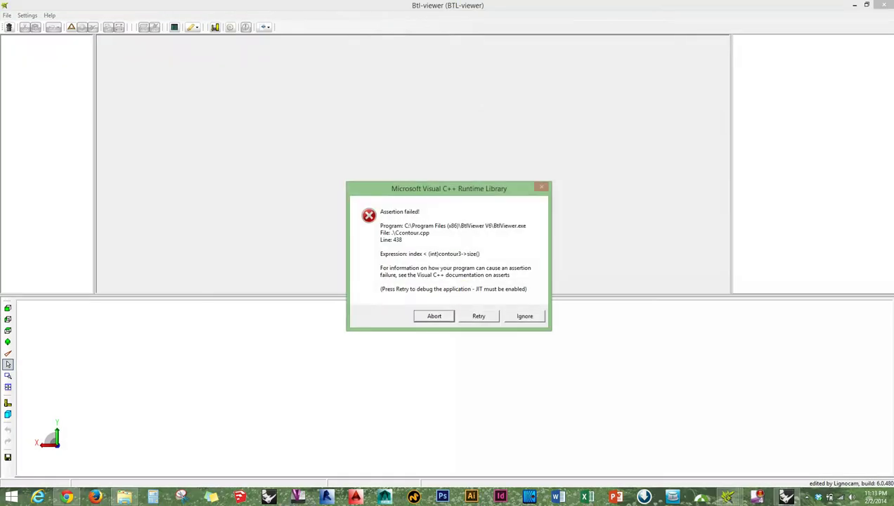
# Dismiss the assertion failure dialog and close the empty Btl-viewer window.
pyautogui.click(435, 318)
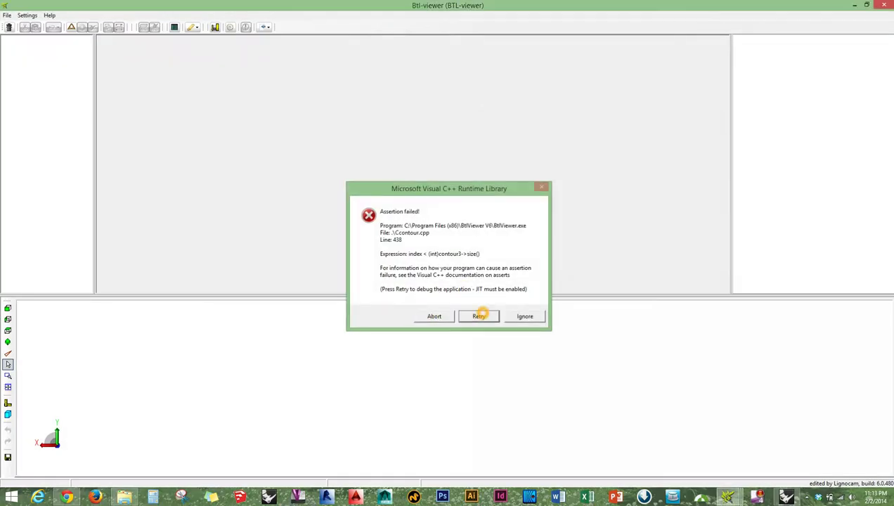
pyautogui.click(478, 315)
pyautogui.click(549, 181)
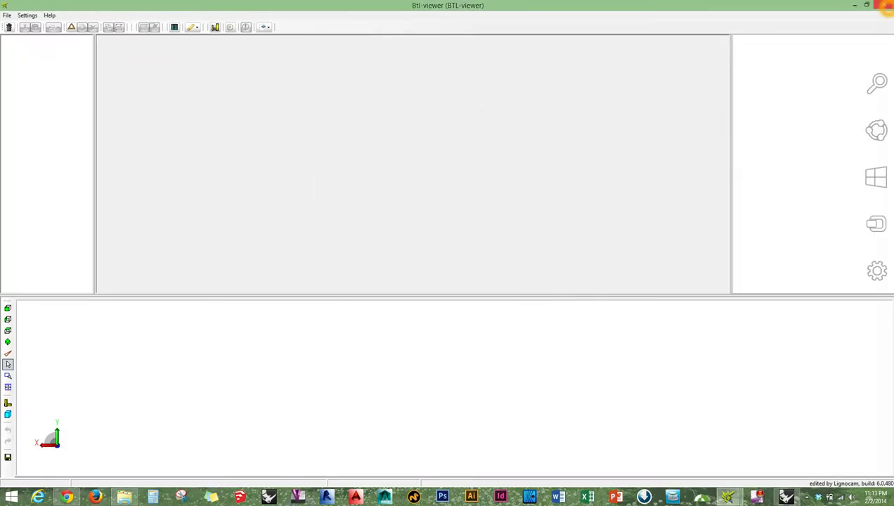
pyautogui.click(883, 5)
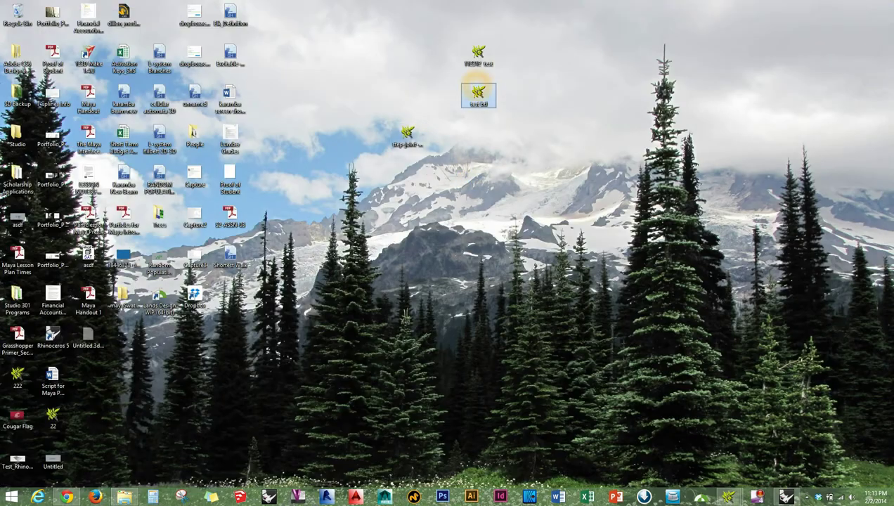
# Try to open the "test btl" desktop file in Btl-viewer again, and close the program and its error dialogs.
pyautogui.doubleClick(480, 92)
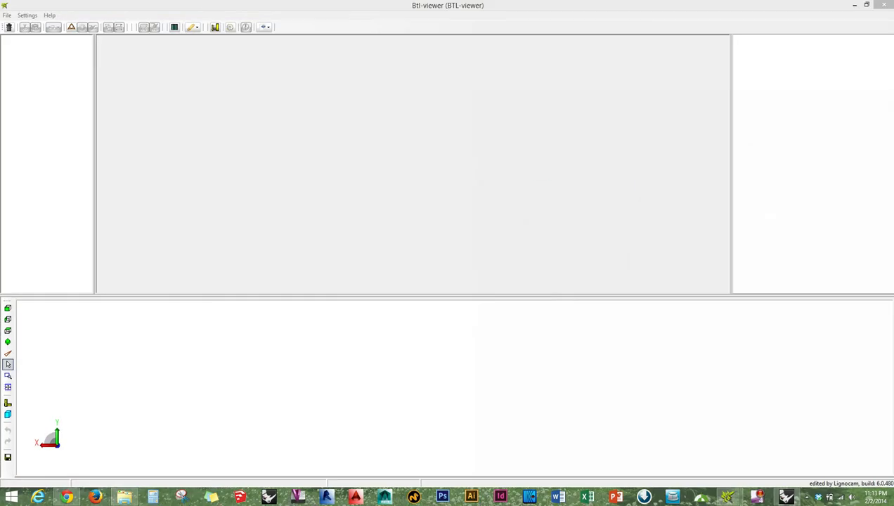
pyautogui.moveTo(493, 185); pyautogui.dragTo(476, 198)
pyautogui.click(543, 325)
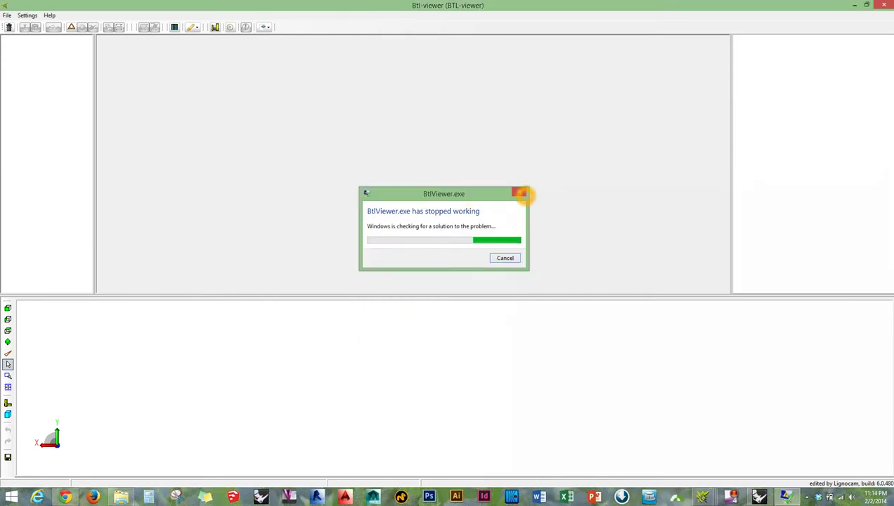
pyautogui.click(521, 193)
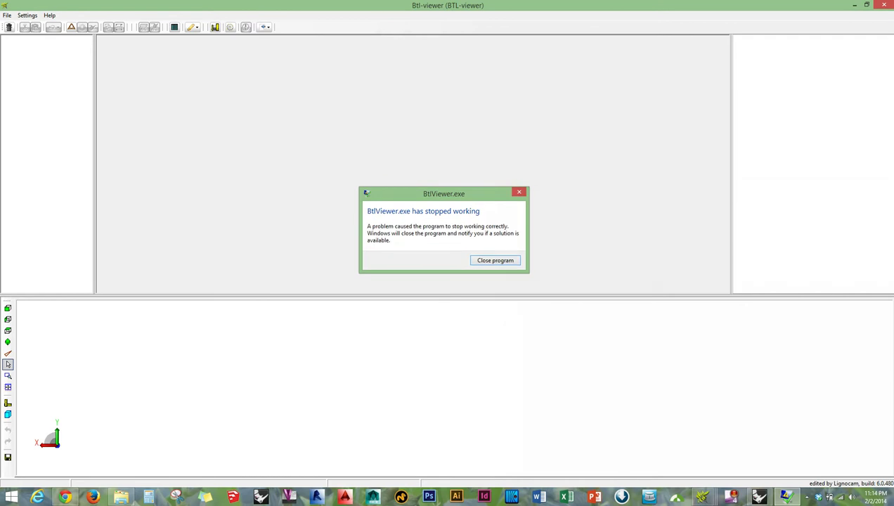
pyautogui.click(518, 191)
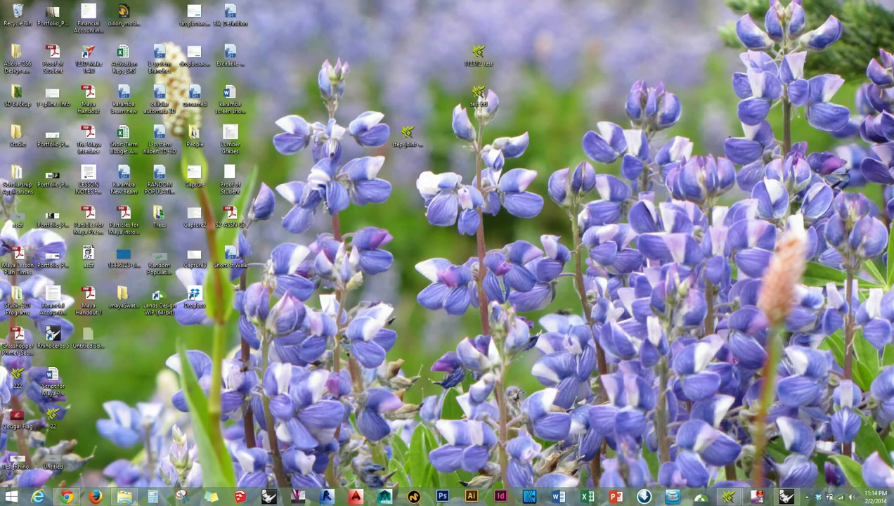
# Try once more to open "test btl", reading the assertion dialog and choosing to ignore the error.
pyautogui.doubleClick(479, 93)
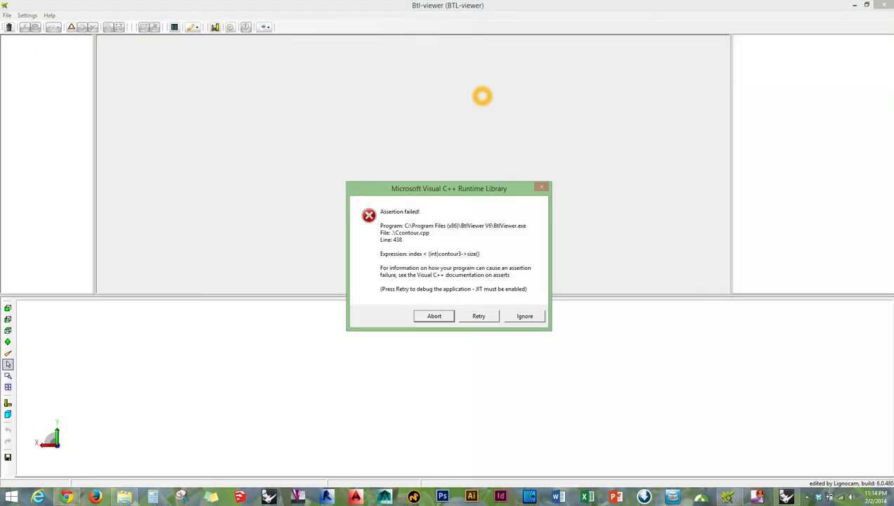
pyautogui.moveTo(475, 186); pyautogui.dragTo(539, 177)
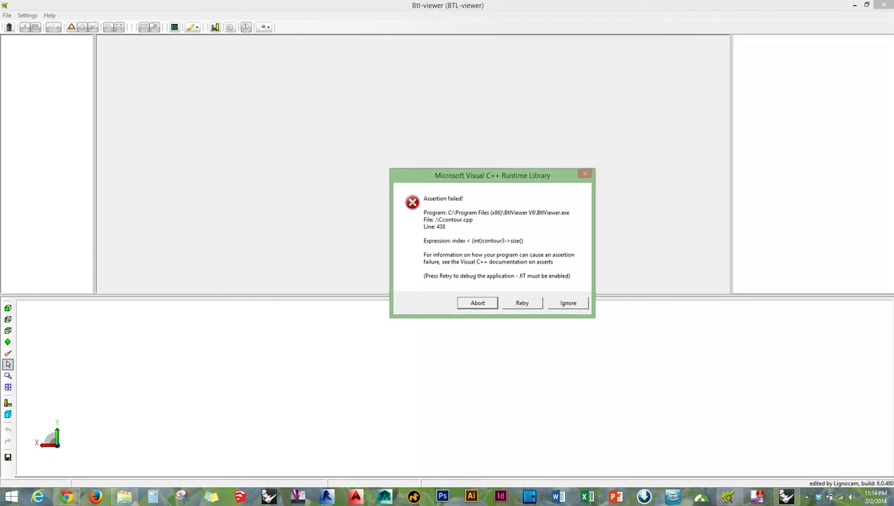
pyautogui.click(578, 213)
pyautogui.moveTo(481, 175); pyautogui.dragTo(365, 117)
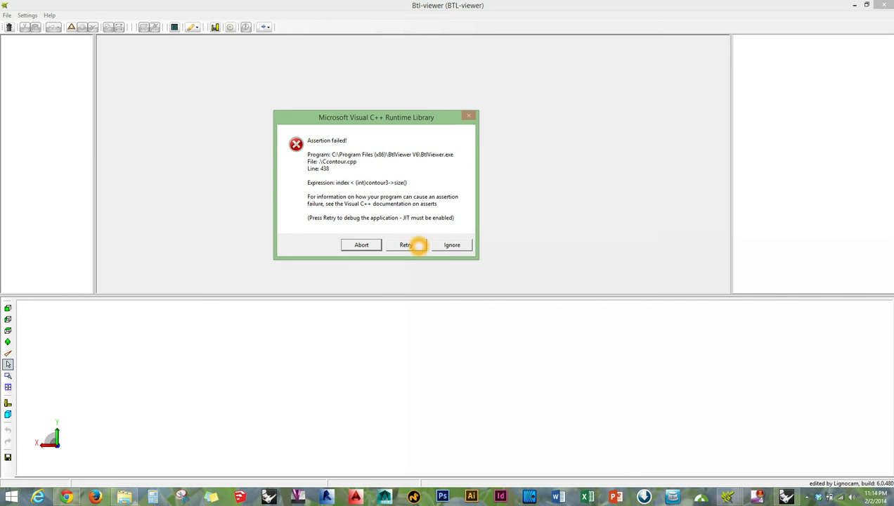
pyautogui.click(453, 245)
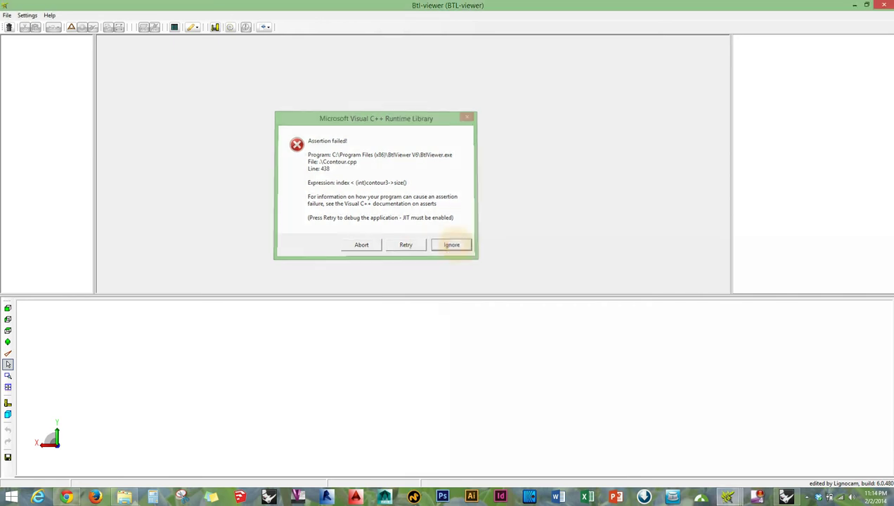
pyautogui.click(515, 258)
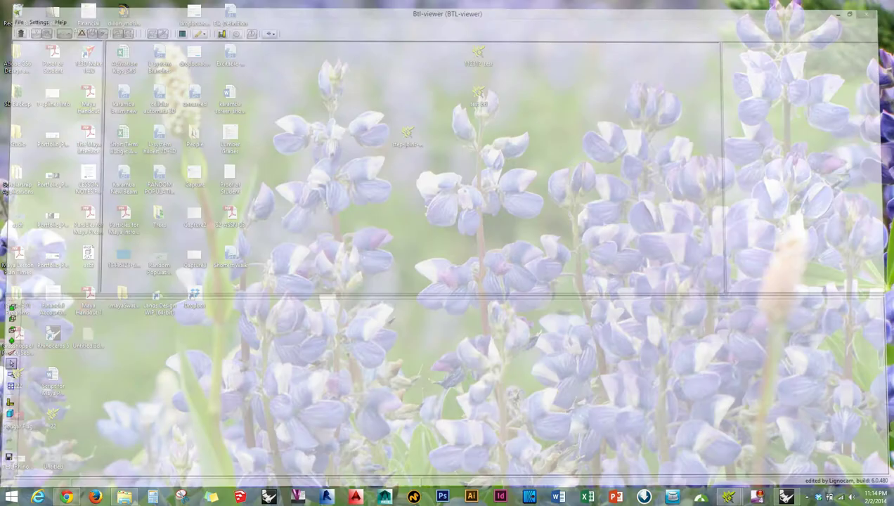
# Open the "step-joint-and-notch" desktop file in Btl-viewer, dismiss its warning, and enlarge the 3D view area.
pyautogui.click(430, 145)
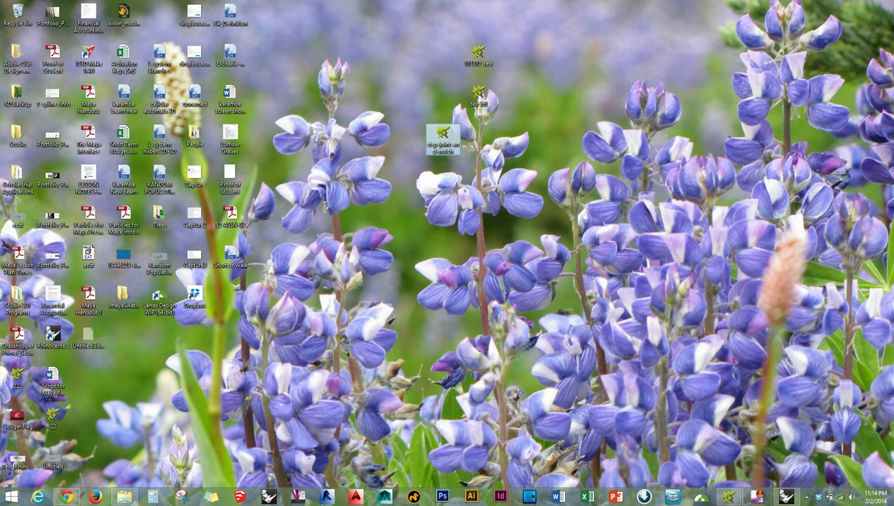
pyautogui.doubleClick(439, 141)
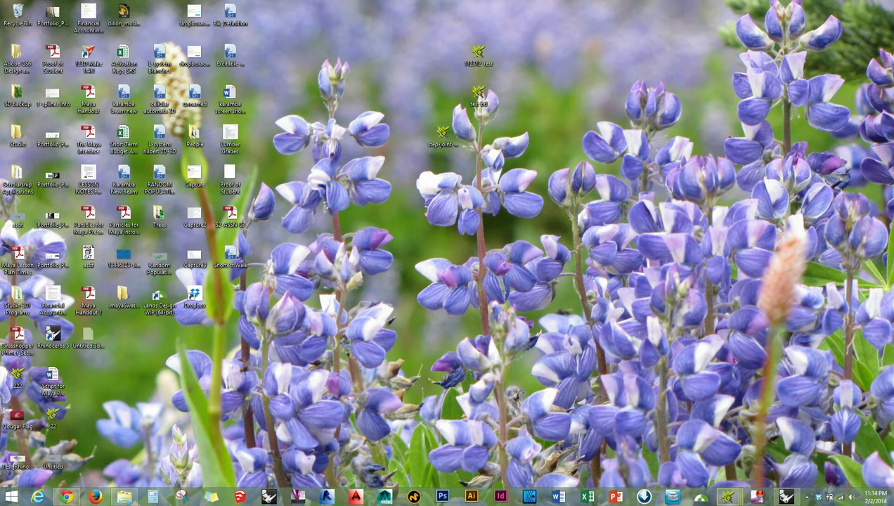
pyautogui.press('Return')
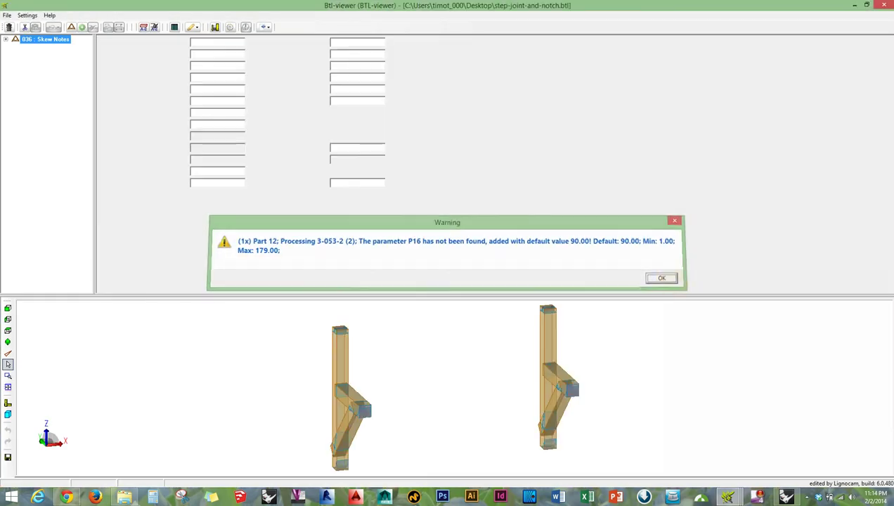
pyautogui.click(465, 347)
pyautogui.scroll(-6, 465, 348)
pyautogui.moveTo(447, 296); pyautogui.dragTo(447, 215)
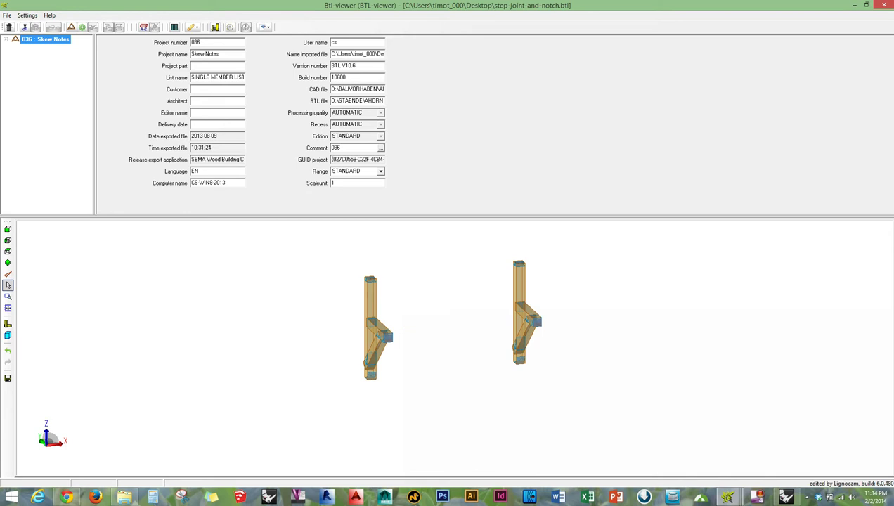
# Examine the two bracket assemblies and the step joint between the brace and the horizontal beam up close.
pyautogui.moveTo(407, 317); pyautogui.dragTo(444, 351, button='middle')
pyautogui.click(479, 301)
pyautogui.click(462, 331)
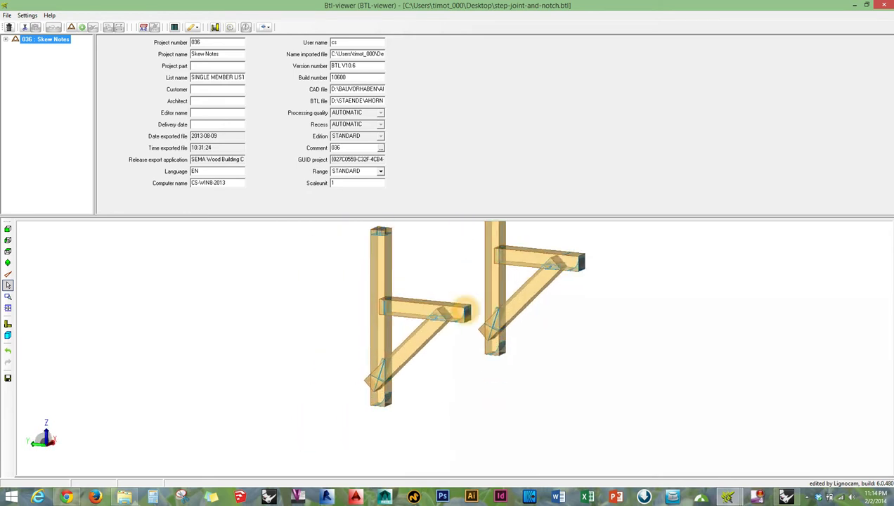
pyautogui.click(461, 341)
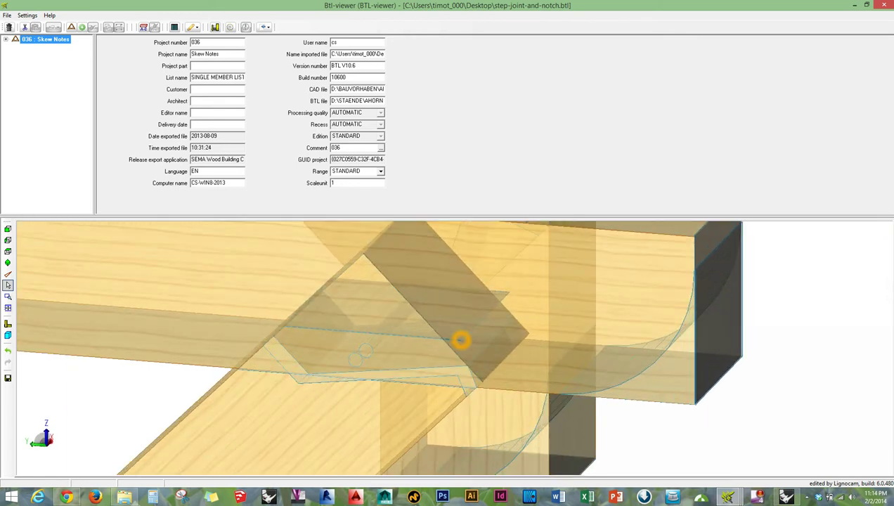
pyautogui.click(363, 323)
pyautogui.moveTo(393, 330); pyautogui.dragTo(461, 283, button='middle')
pyautogui.scroll(-5, 585, 323)
pyautogui.scroll(-1, 402, 343)
pyautogui.scroll(-1, 461, 282)
pyautogui.scroll(1, 482, 262)
# Expand the "036 : Skew Notes" project, show part 11 Angle brace with its processings, and enlarge the processing table.
pyautogui.click(6, 40)
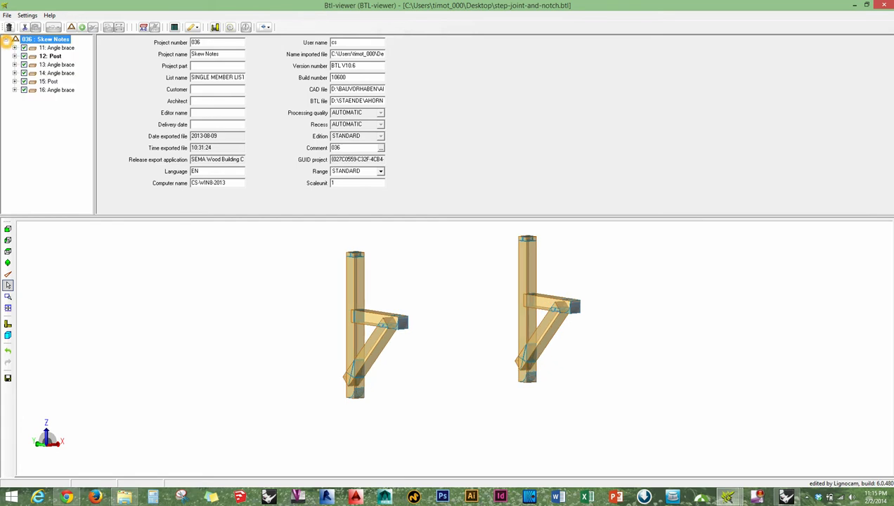
pyautogui.click(66, 49)
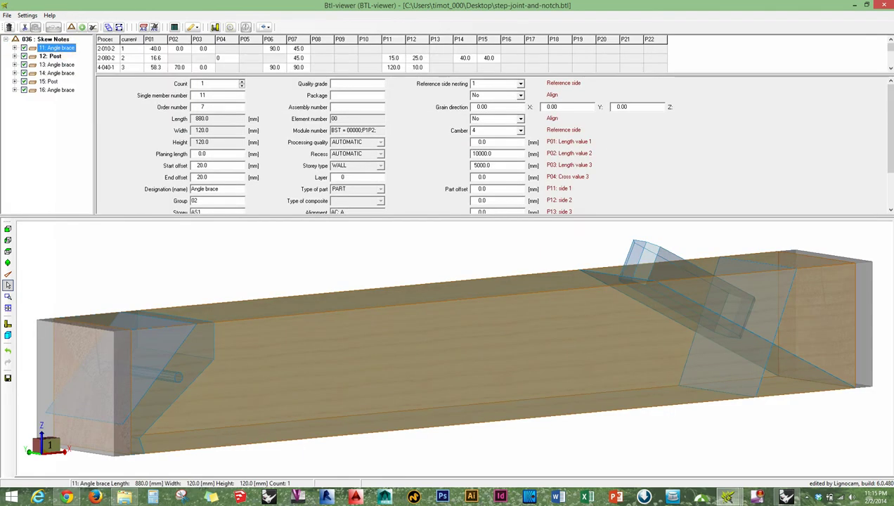
pyautogui.click(14, 47)
pyautogui.moveTo(583, 285)
pyautogui.mouseDown(button='middle')
pyautogui.moveTo(586, 242)
pyautogui.moveTo(590, 300)
pyautogui.mouseUp(button='middle')
pyautogui.moveTo(781, 78); pyautogui.dragTo(770, 152)
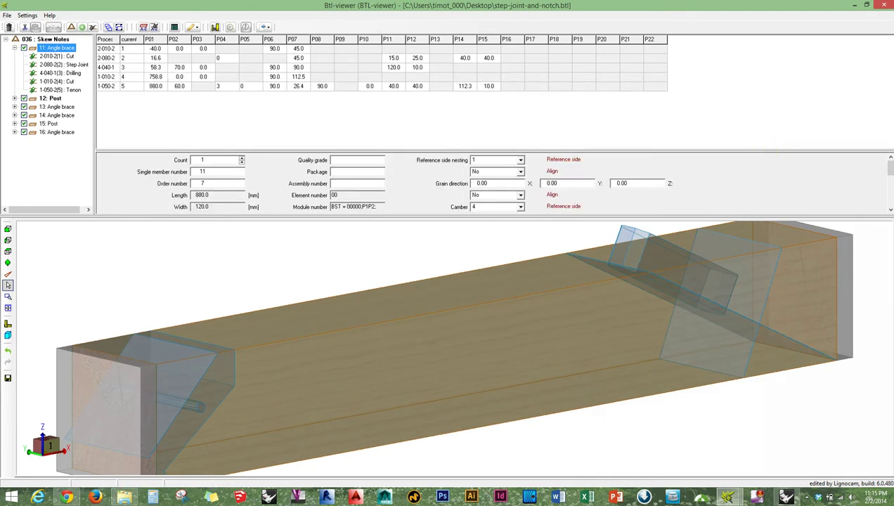
# Highlight the 2-010-2(1) Cut of part 11 and enlarge the pane with its parameters and diagram for inspection.
pyautogui.click(283, 40)
pyautogui.scroll(4, 286, 40)
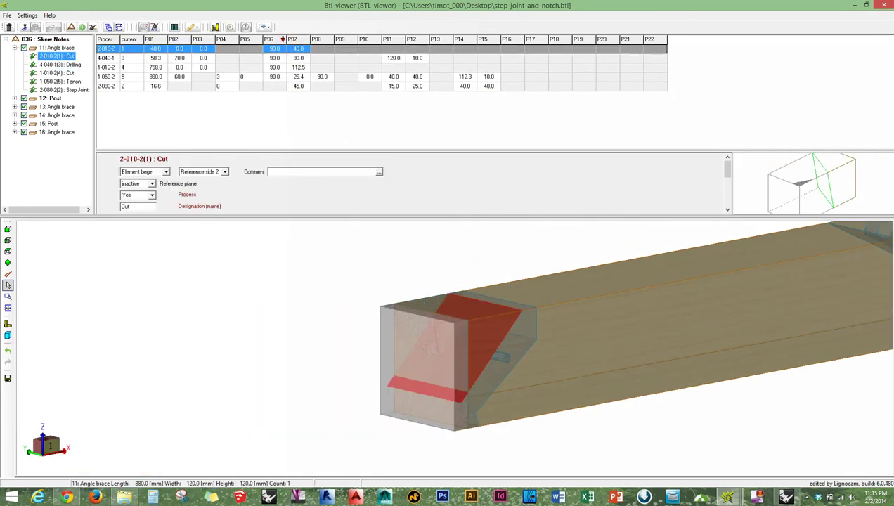
pyautogui.moveTo(536, 302); pyautogui.dragTo(391, 276, button='middle')
pyautogui.click(827, 212)
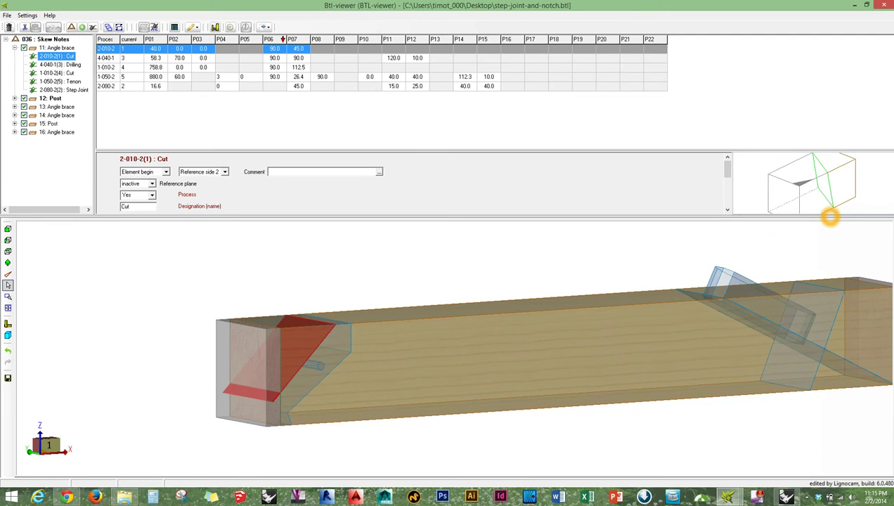
pyautogui.click(828, 303)
pyautogui.click(794, 153)
pyautogui.moveTo(794, 150); pyautogui.dragTo(794, 114)
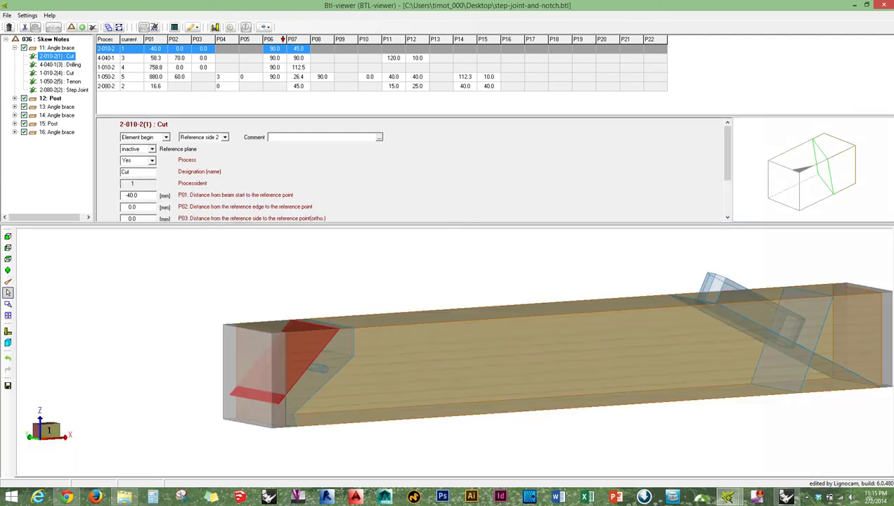
pyautogui.scroll(-1, 523, 328)
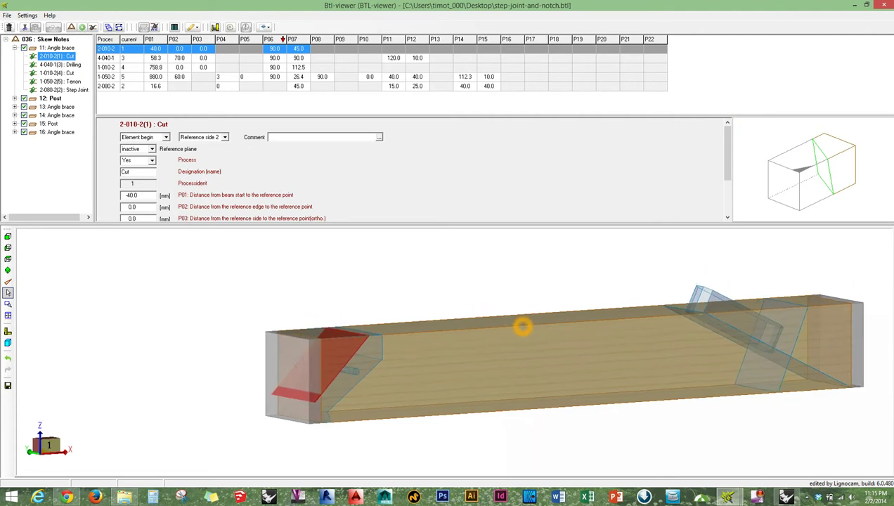
# View part 13 Angle brace, then expand part 15 Post and inspect its 1-010-2(5) Cut along the beam.
pyautogui.click(57, 107)
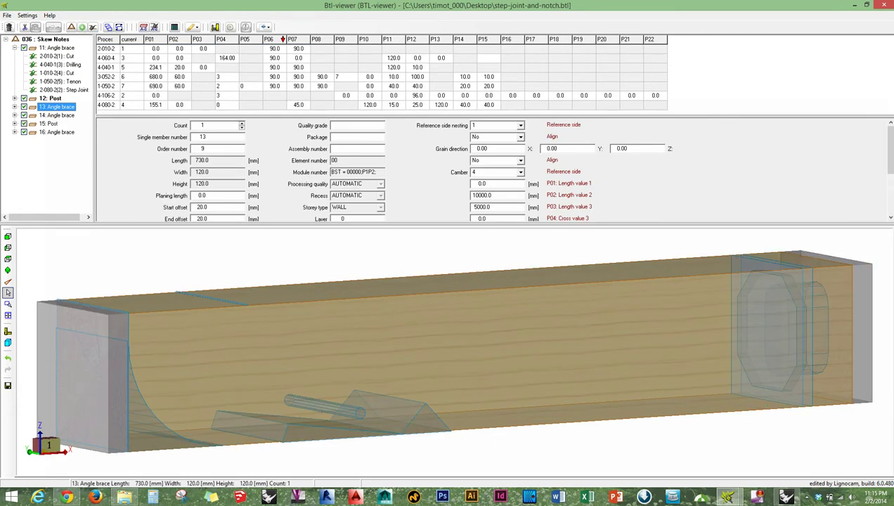
pyautogui.click(15, 124)
pyautogui.click(48, 124)
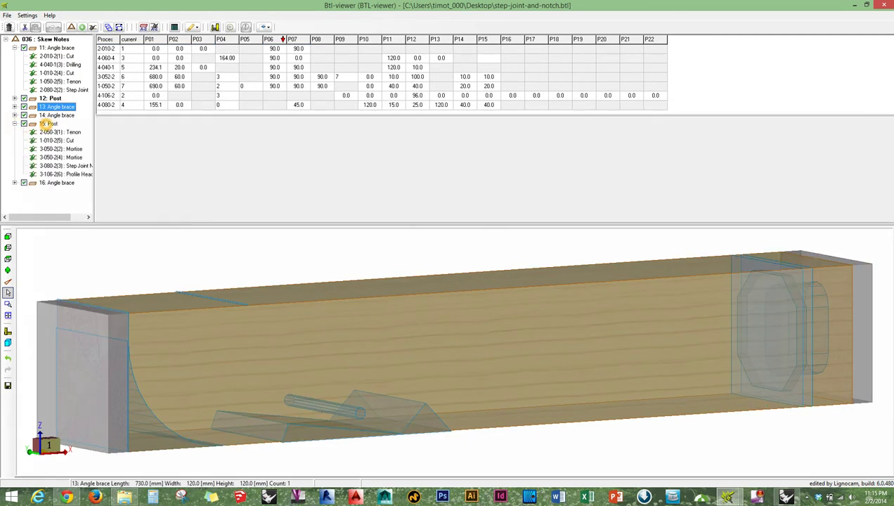
pyautogui.click(70, 141)
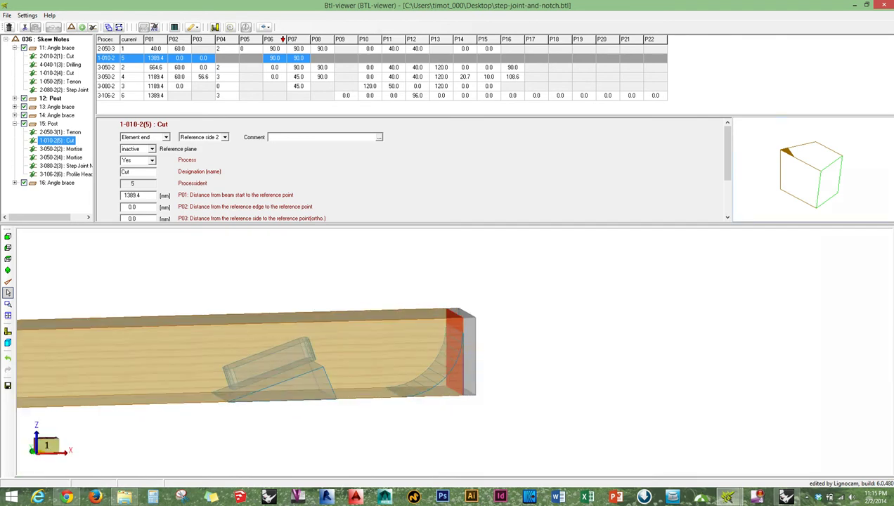
pyautogui.moveTo(211, 365)
pyautogui.mouseDown(button='middle')
pyautogui.moveTo(374, 363)
pyautogui.moveTo(659, 329)
pyautogui.mouseUp(button='middle')
pyautogui.moveTo(413, 357); pyautogui.dragTo(400, 357, button='right')
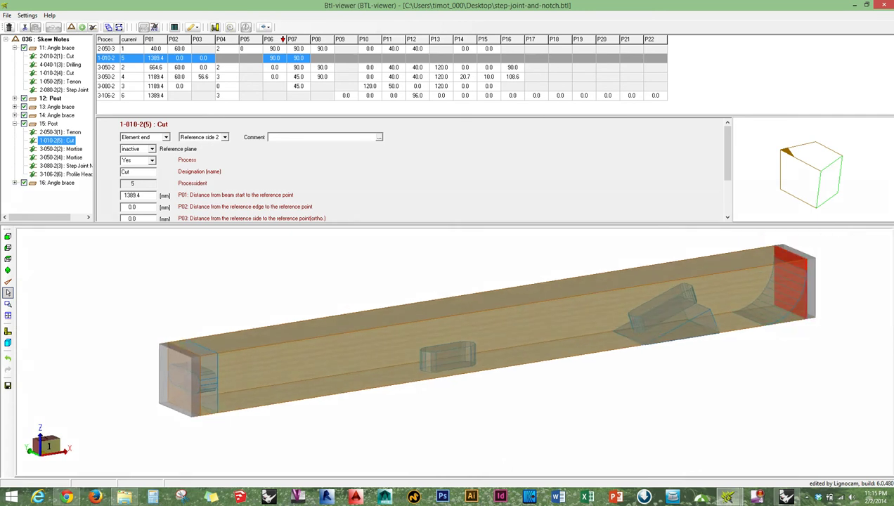
# Expand part 16 Angle brace and inspect its 4-040-1(5) Drilling and 4-106-2(2) Profile Head processings.
pyautogui.click(15, 182)
pyautogui.click(59, 183)
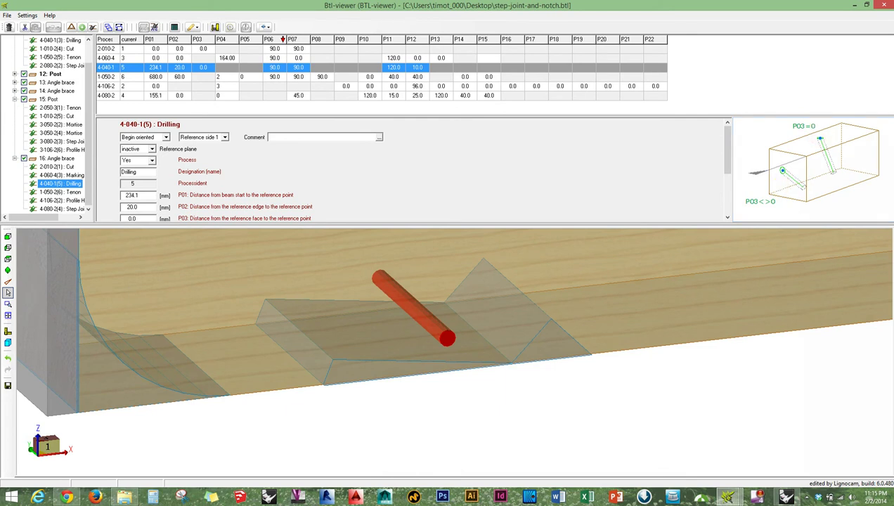
pyautogui.moveTo(351, 365); pyautogui.dragTo(576, 351, button='middle')
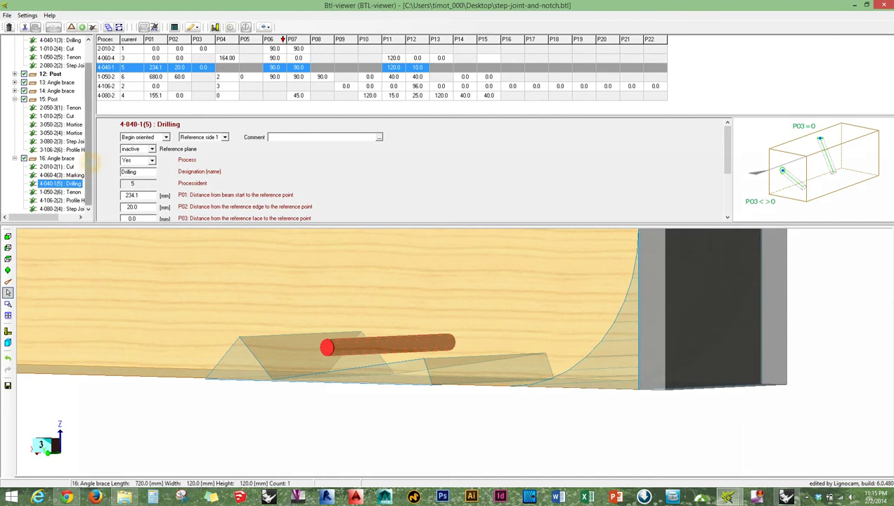
pyautogui.click(69, 201)
pyautogui.click(399, 333)
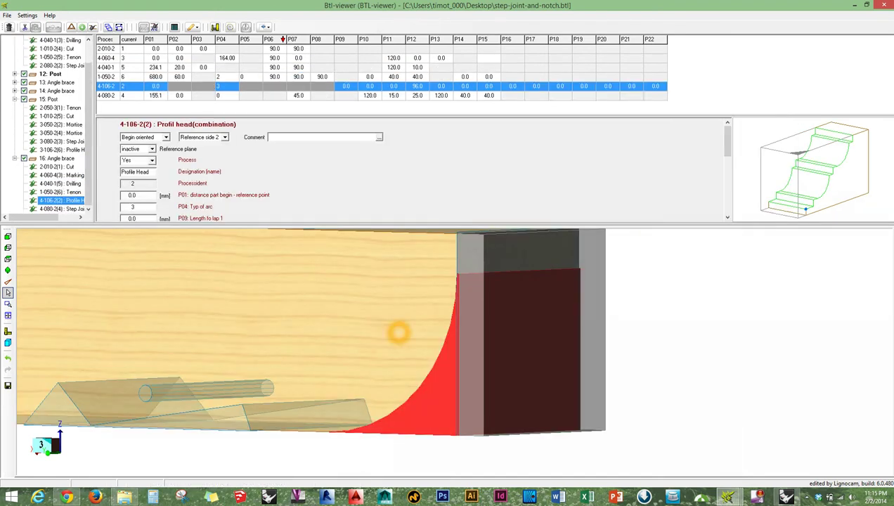
# Show the general data of part 16 Angle brace and examine the whole beam from several sides.
pyautogui.scroll(-5, 516, 303)
pyautogui.moveTo(252, 301); pyautogui.dragTo(265, 327, button='middle')
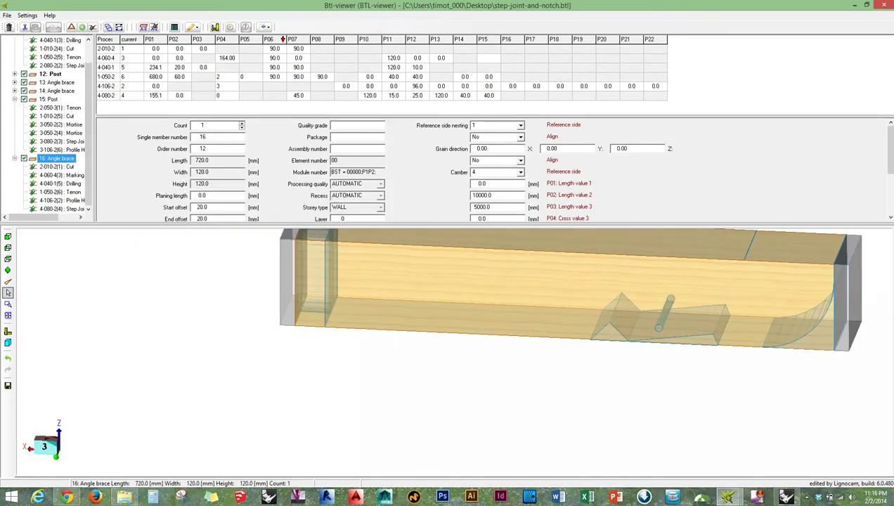
pyautogui.moveTo(407, 332); pyautogui.dragTo(521, 291, button='middle')
pyautogui.scroll(2, 474, 316)
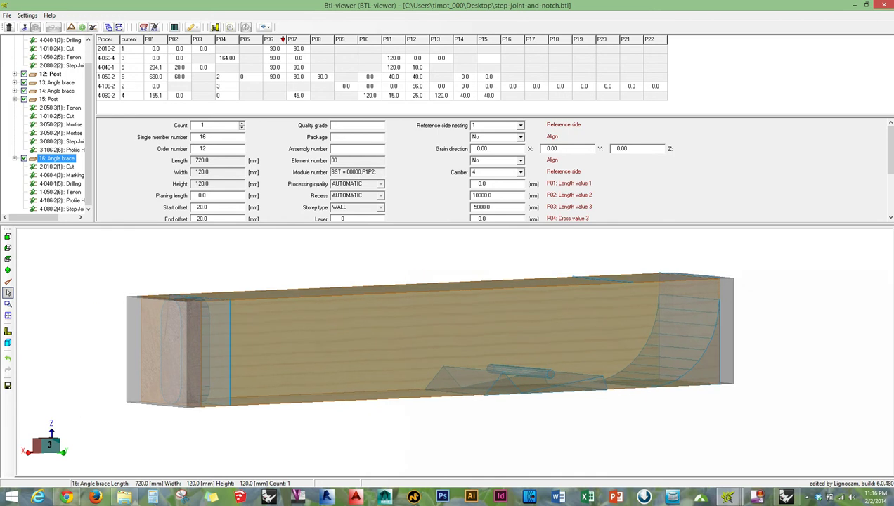
# Set the single member number of part 16 Angle brace to 10.
pyautogui.click(219, 140)
pyautogui.click(218, 127)
pyautogui.click(218, 161)
pyautogui.click(218, 137)
pyautogui.write('2')
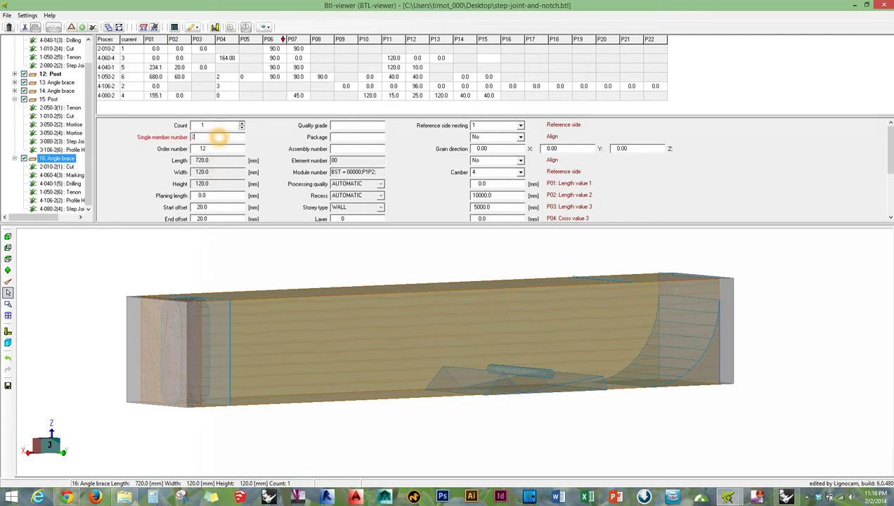
pyautogui.press('BackSpace')
pyautogui.write('10')
pyautogui.press('Tab')
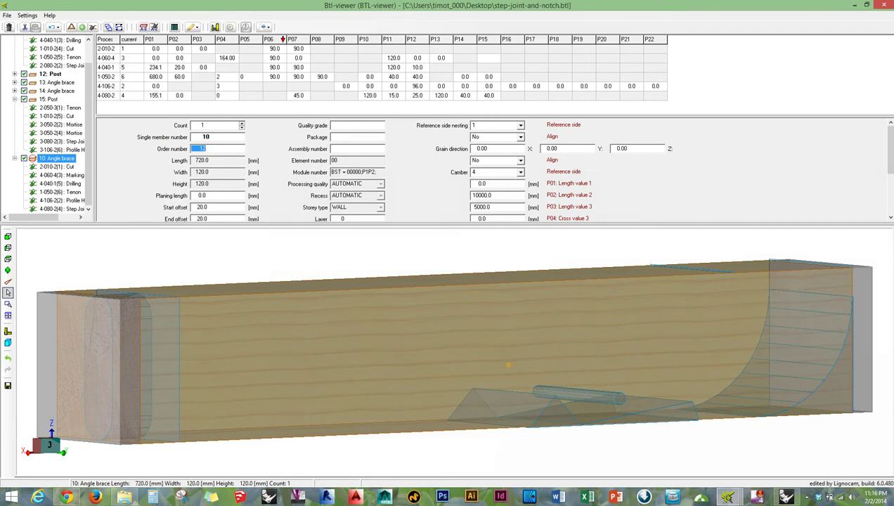
# Sort the processing table by P09 and examine the renumbered angle brace from several sides.
pyautogui.click(509, 365)
pyautogui.moveTo(502, 360); pyautogui.dragTo(507, 343, button='middle')
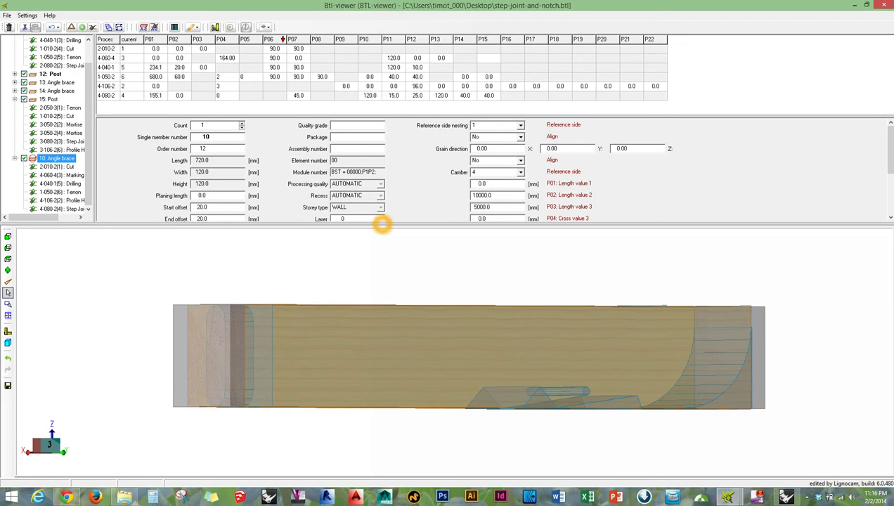
pyautogui.moveTo(382, 224); pyautogui.dragTo(382, 214)
pyautogui.moveTo(762, 285); pyautogui.dragTo(531, 305, button='middle')
pyautogui.moveTo(428, 322)
pyautogui.mouseDown(button='middle')
pyautogui.moveTo(546, 325)
pyautogui.moveTo(446, 362)
pyautogui.moveTo(415, 359)
pyautogui.moveTo(439, 299)
pyautogui.moveTo(464, 304)
pyautogui.moveTo(446, 319)
pyautogui.moveTo(330, 301)
pyautogui.moveTo(274, 306)
pyautogui.mouseUp(button='middle')
pyautogui.moveTo(386, 337); pyautogui.dragTo(516, 333, button='middle')
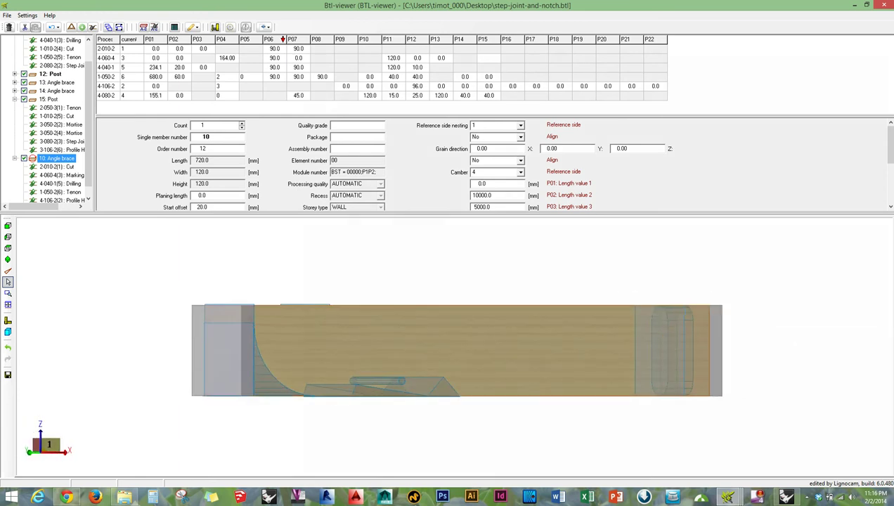
pyautogui.click(340, 38)
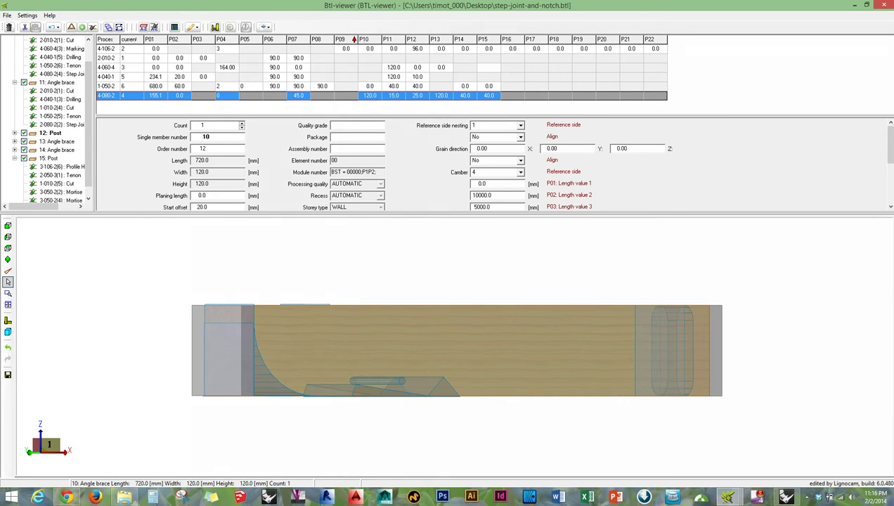
pyautogui.moveTo(314, 316); pyautogui.dragTo(361, 355, button='middle')
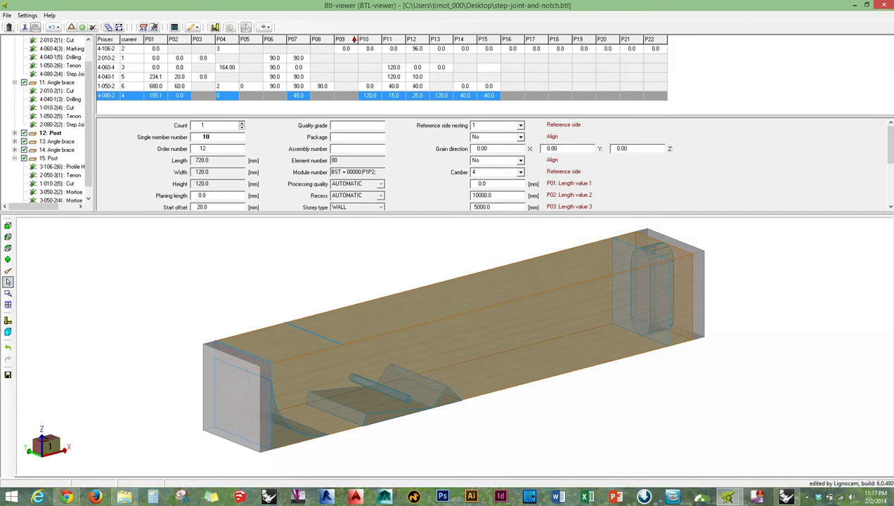
pyautogui.moveTo(281, 437); pyautogui.dragTo(313, 390, button='middle')
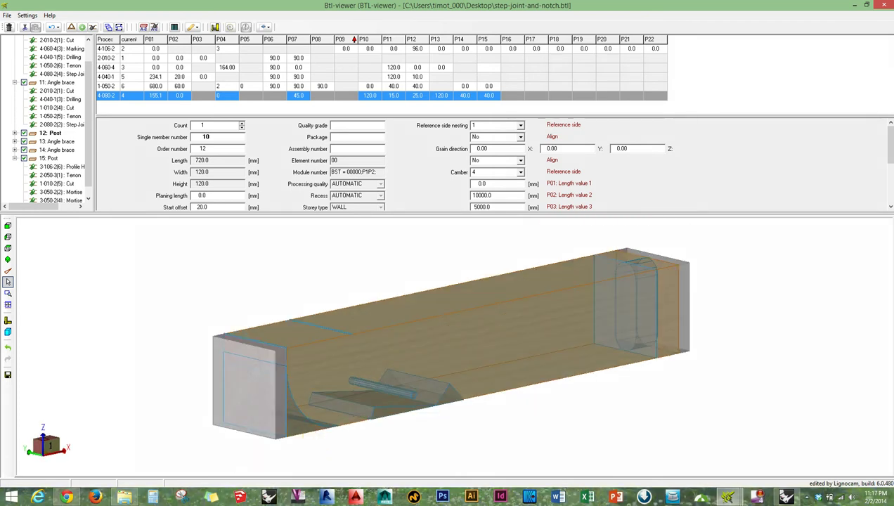
pyautogui.scroll(2, 75, 116)
pyautogui.scroll(-1, 63, 130)
# View part 12 Post, then expand part 13 Angle brace and inspect its 4-040-1(5) Drilling.
pyautogui.click(53, 133)
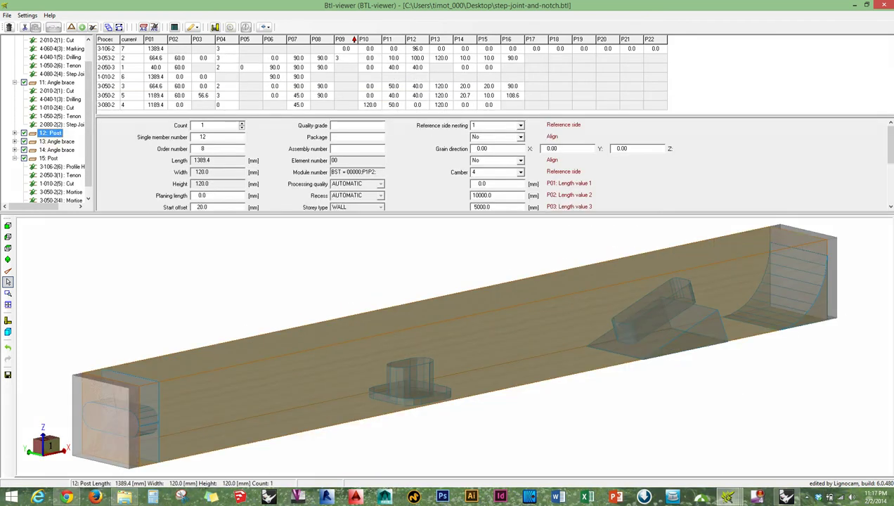
pyautogui.click(15, 141)
pyautogui.click(62, 165)
pyautogui.click(66, 181)
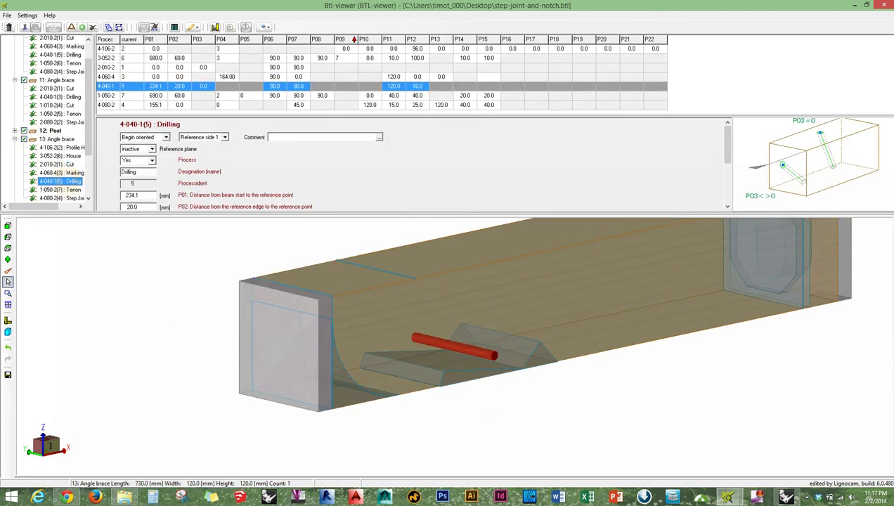
pyautogui.click(65, 200)
pyautogui.click(67, 181)
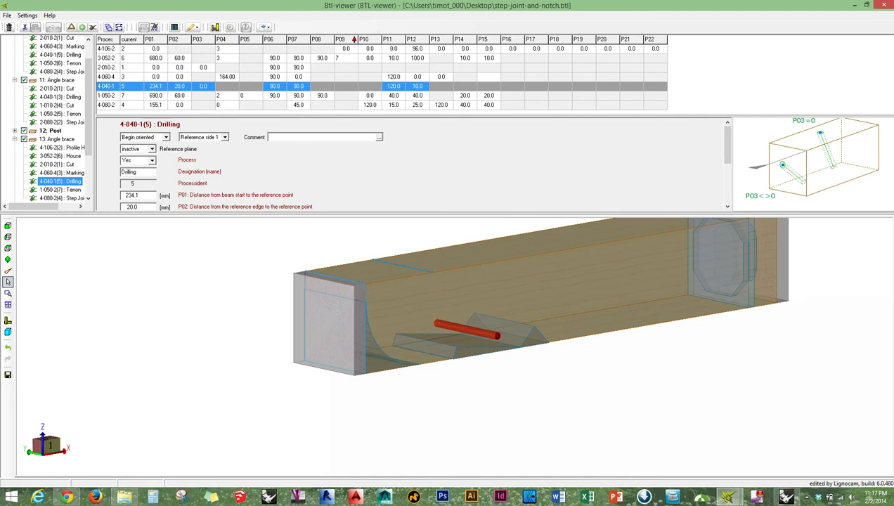
# View part 13 parallel to each of the main axes in turn, then return to the isometric view.
pyautogui.click(8, 225)
pyautogui.click(8, 236)
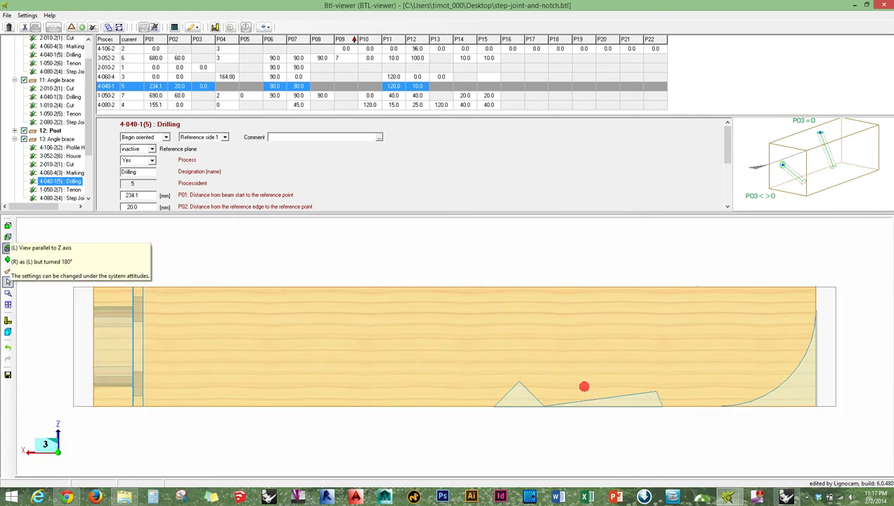
pyautogui.click(8, 248)
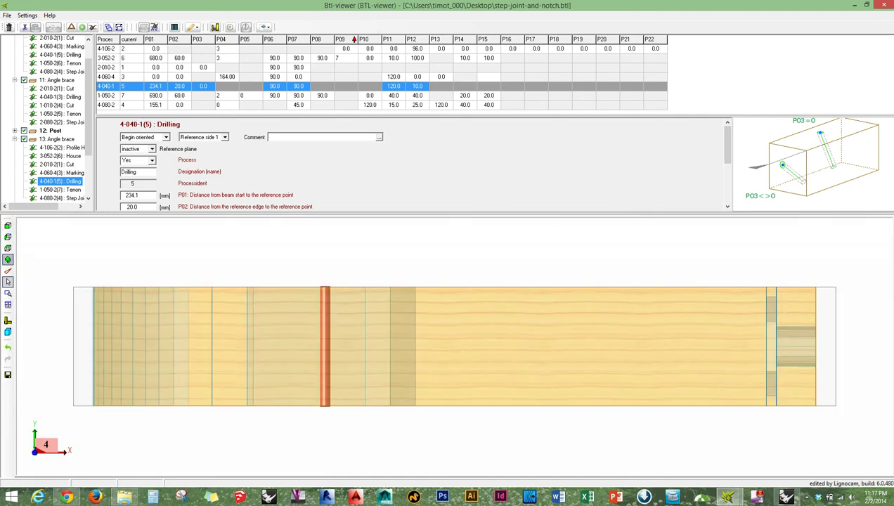
pyautogui.click(8, 259)
pyautogui.scroll(-5, 422, 295)
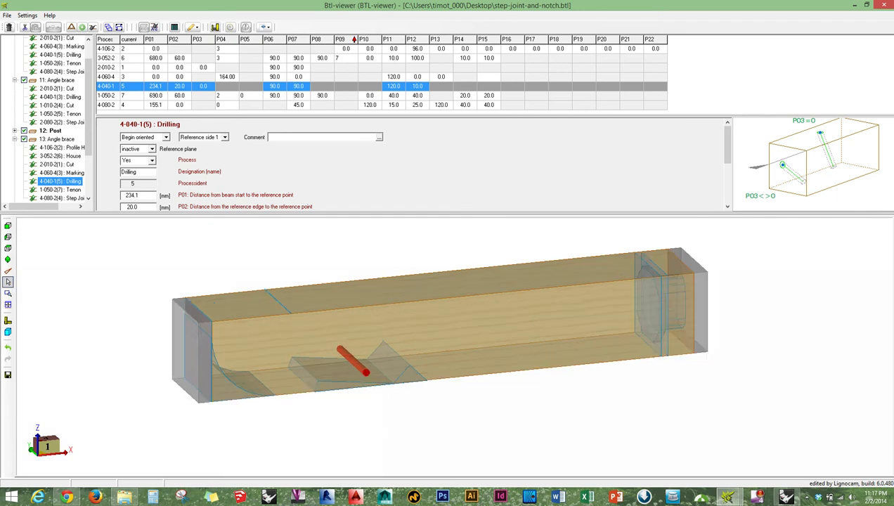
# Examine the highlighted drilling and the joints at both ends of part 13 from all around the beam.
pyautogui.moveTo(330, 316); pyautogui.dragTo(429, 284, button='middle')
pyautogui.scroll(3, 345, 319)
pyautogui.moveTo(346, 318); pyautogui.dragTo(484, 316, button='middle')
pyautogui.moveTo(203, 323); pyautogui.dragTo(500, 358, button='middle')
pyautogui.scroll(-1, 653, 317)
pyautogui.moveTo(604, 320); pyautogui.dragTo(521, 308, button='middle')
pyautogui.moveTo(521, 307); pyautogui.dragTo(385, 310)
pyautogui.moveTo(385, 310); pyautogui.dragTo(411, 375, button='middle')
pyautogui.scroll(2, 351, 295)
pyautogui.scroll(-7, 443, 349)
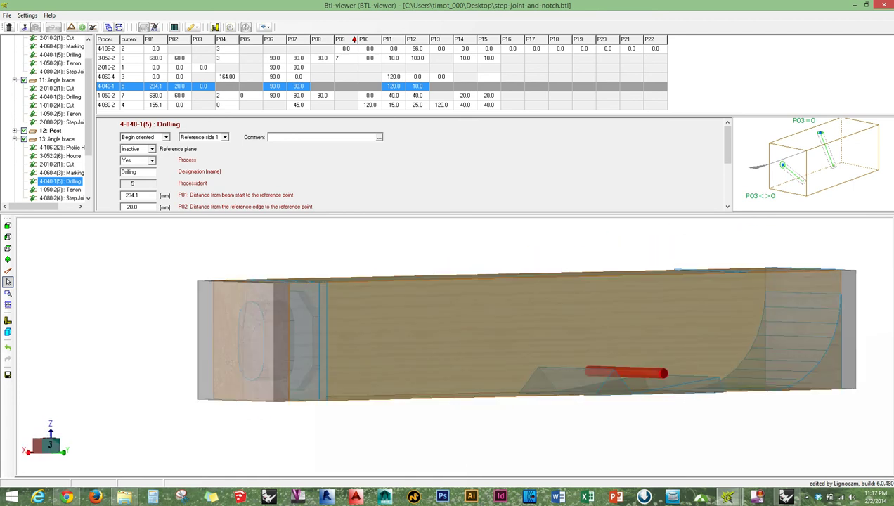
pyautogui.moveTo(301, 415); pyautogui.dragTo(366, 352, button='middle')
pyautogui.moveTo(487, 351); pyautogui.dragTo(401, 324, button='middle')
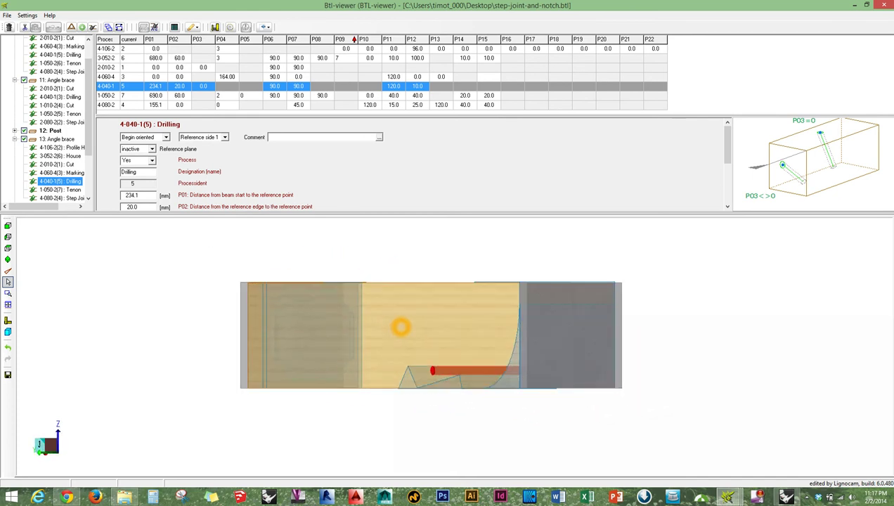
pyautogui.moveTo(480, 309)
pyautogui.mouseDown(button='middle')
pyautogui.moveTo(449, 326)
pyautogui.moveTo(468, 313)
pyautogui.mouseUp(button='middle')
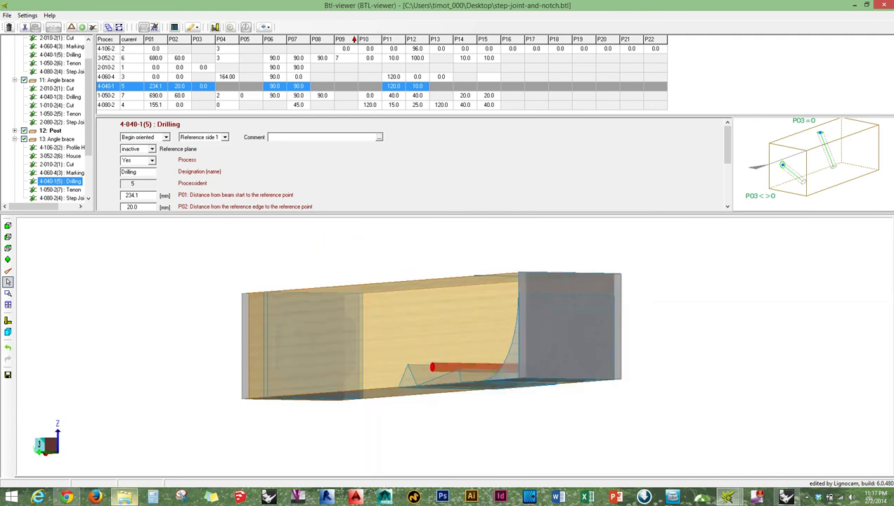
# Switch to File Explorer, open the Rhino model 波浪状的立面 from the tutorial folder, and minimize its window to return to Btl-viewer.
pyautogui.click(125, 496)
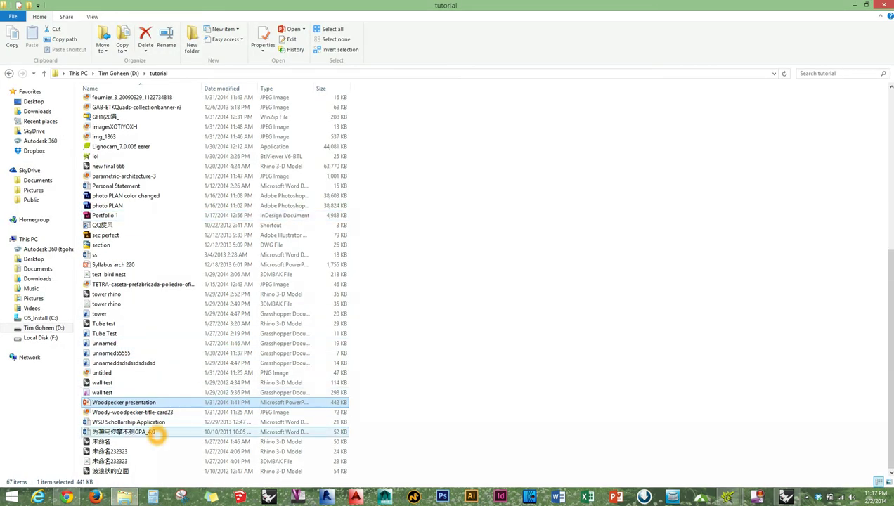
pyautogui.click(156, 432)
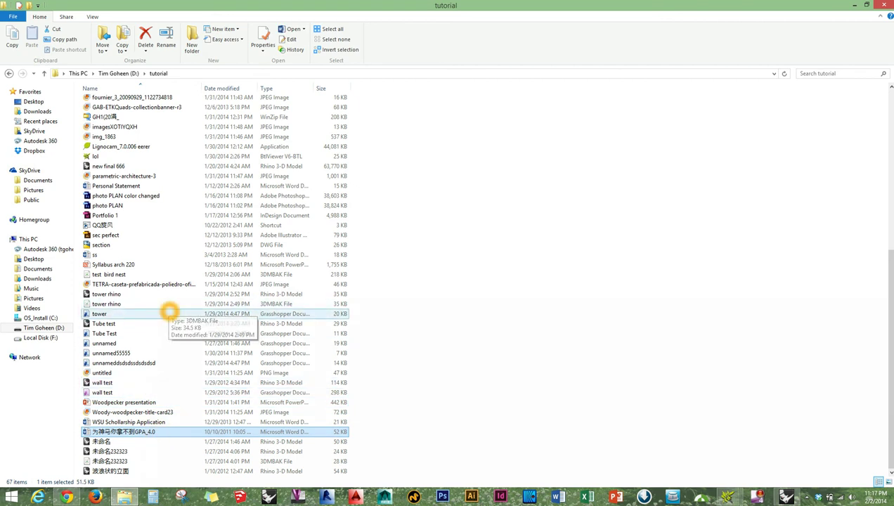
pyautogui.click(148, 469)
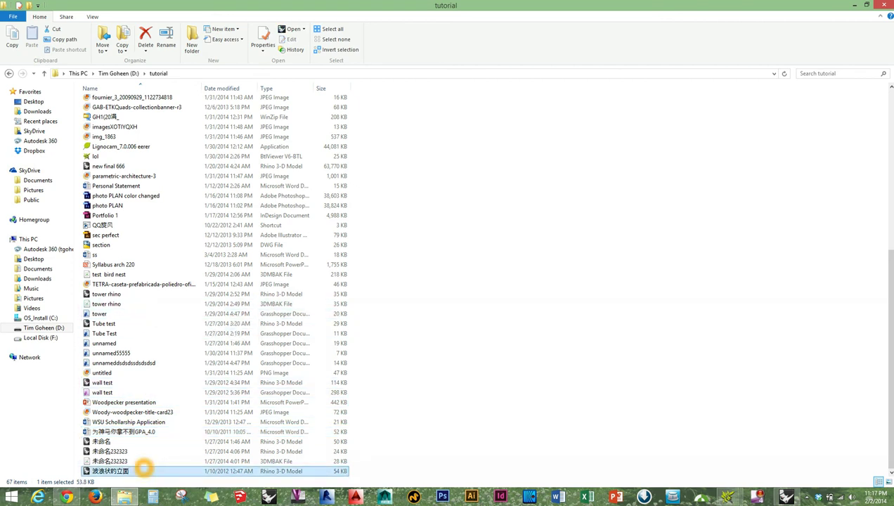
pyautogui.doubleClick(143, 470)
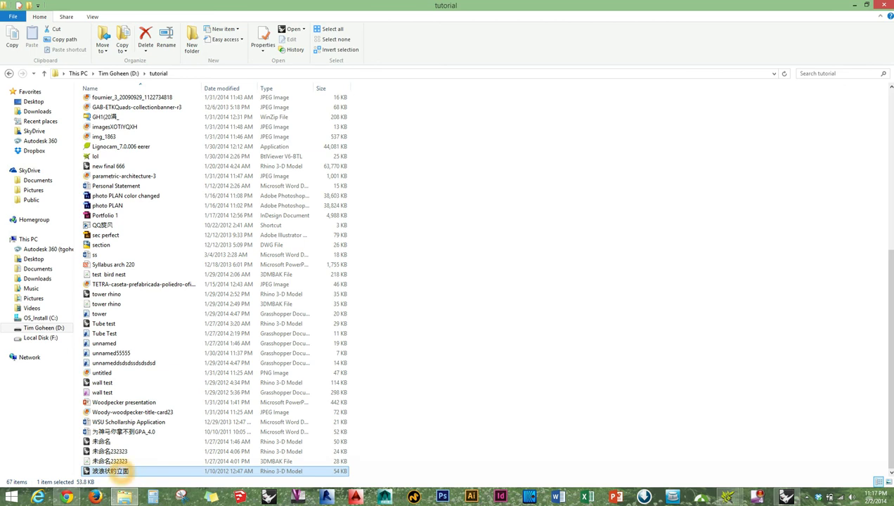
pyautogui.scroll(10, 226, 250)
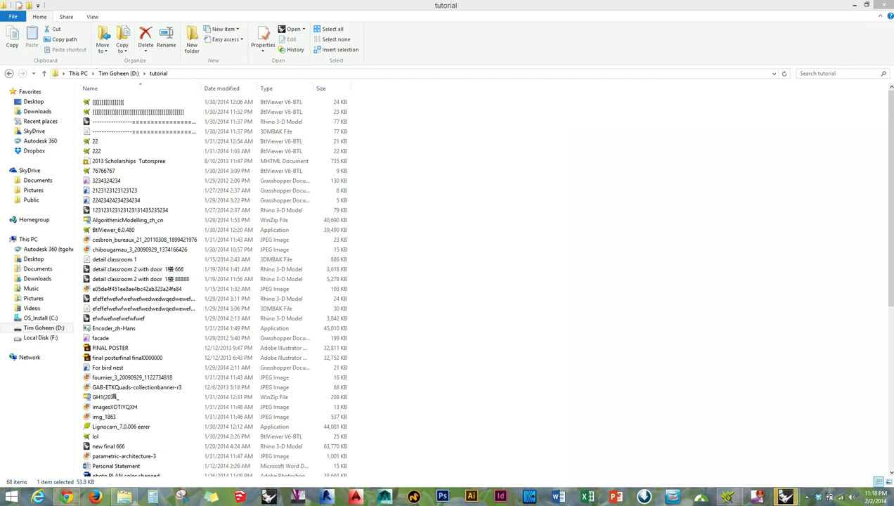
pyautogui.click(855, 4)
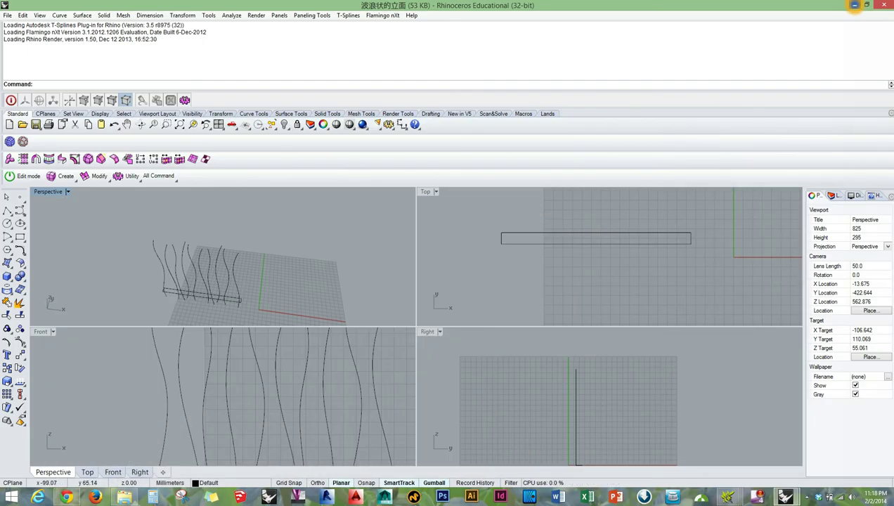
pyautogui.click(854, 4)
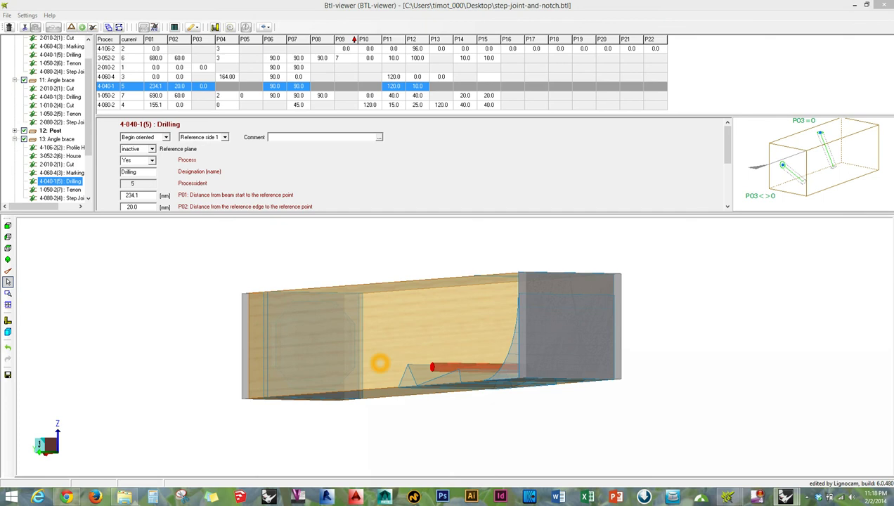
# Inspect how the drilling passes through part 13 beside the step joint, from the beam's ends, long sides and up close.
pyautogui.moveTo(554, 302); pyautogui.dragTo(456, 311, button='middle')
pyautogui.moveTo(455, 311); pyautogui.dragTo(438, 308)
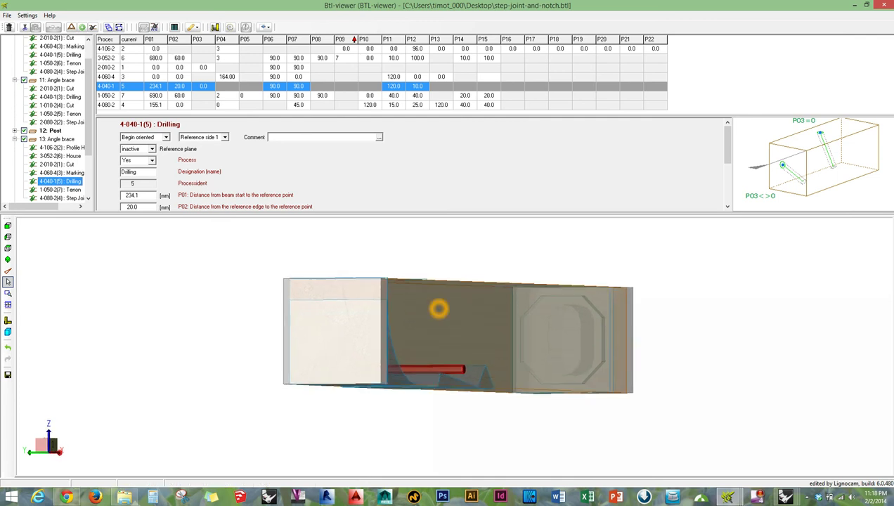
pyautogui.moveTo(484, 305); pyautogui.dragTo(389, 324, button='middle')
pyautogui.moveTo(415, 315); pyautogui.dragTo(555, 347)
pyautogui.moveTo(394, 388); pyautogui.dragTo(359, 383)
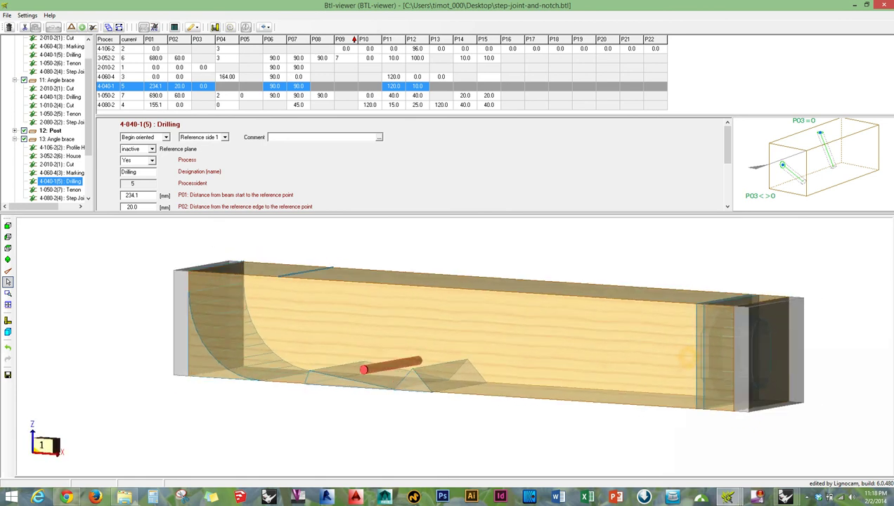
pyautogui.scroll(2, 358, 383)
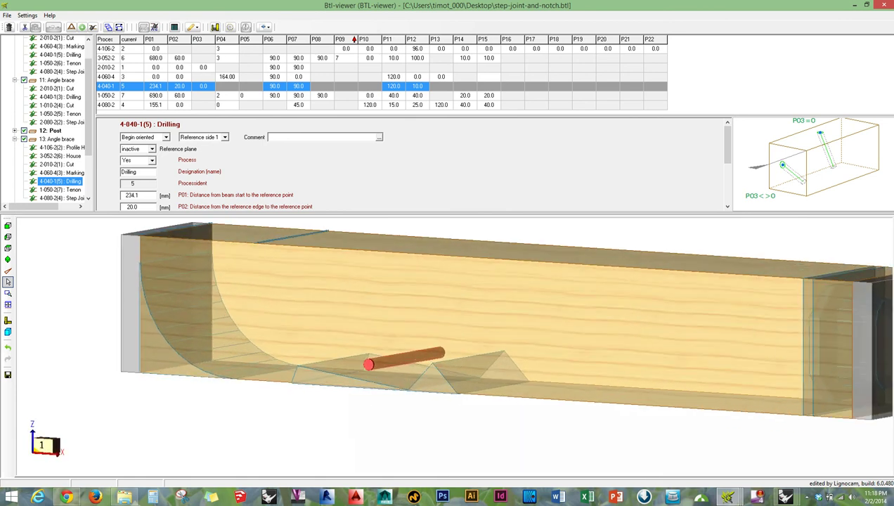
pyautogui.moveTo(369, 373); pyautogui.dragTo(386, 335, button='middle')
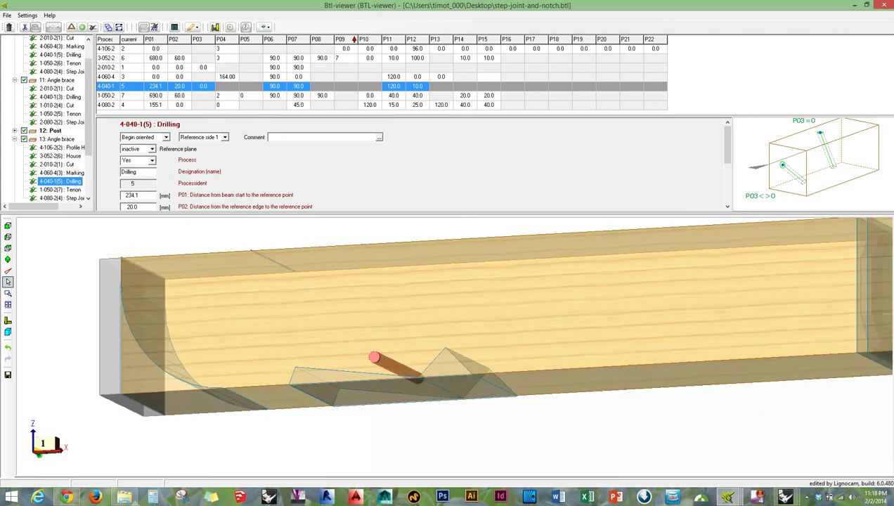
pyautogui.moveTo(668, 303); pyautogui.dragTo(527, 313, button='middle')
pyautogui.moveTo(527, 312); pyautogui.dragTo(467, 312)
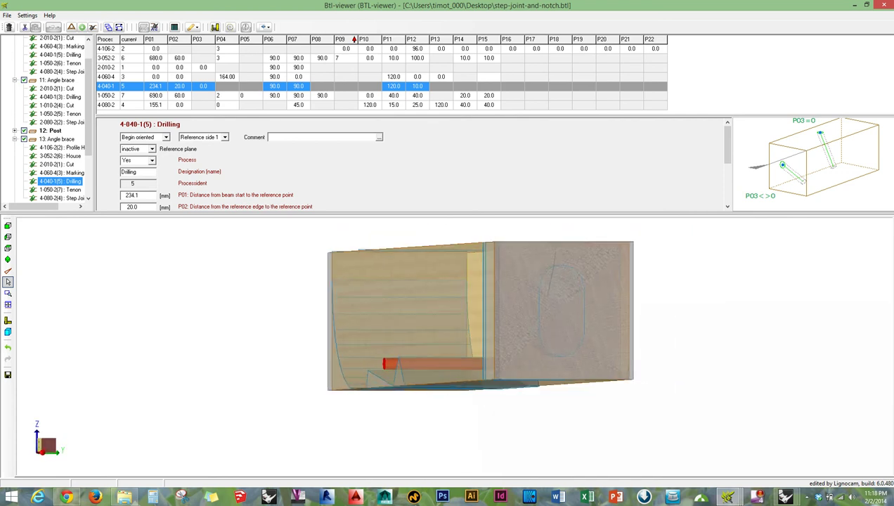
# Switch to the untitled Rhino model with its Grasshopper definition and view the beam in perspective.
pyautogui.moveTo(785, 496)
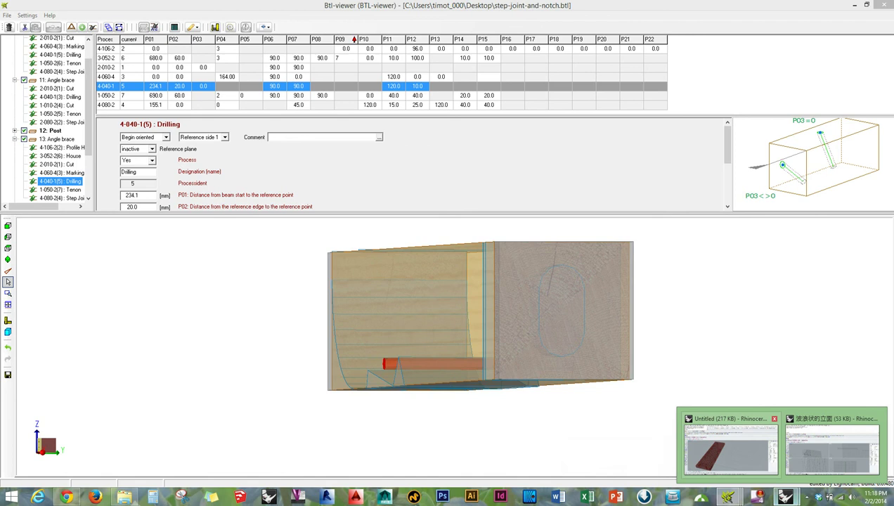
pyautogui.click(731, 450)
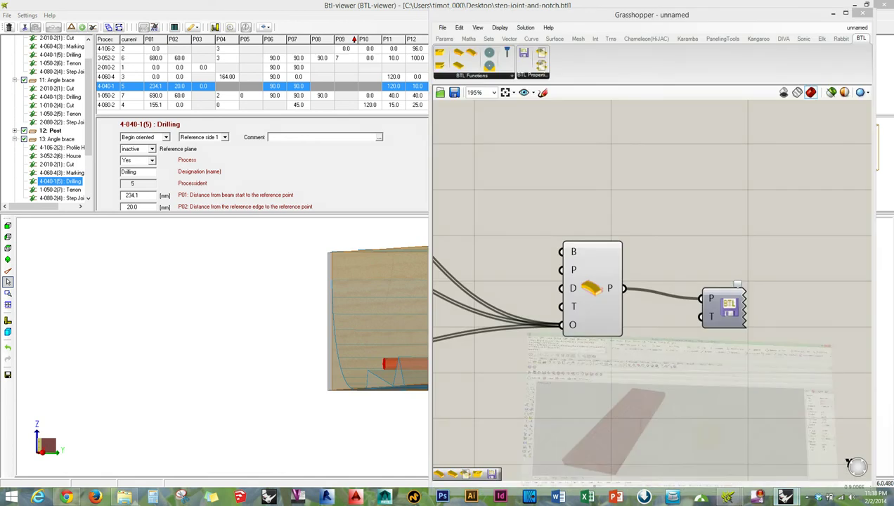
pyautogui.moveTo(385, 286); pyautogui.dragTo(344, 266, button='right')
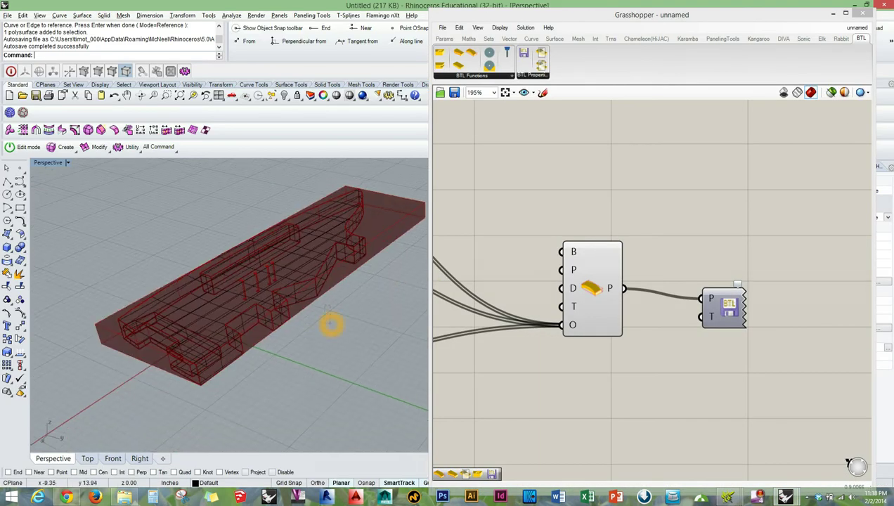